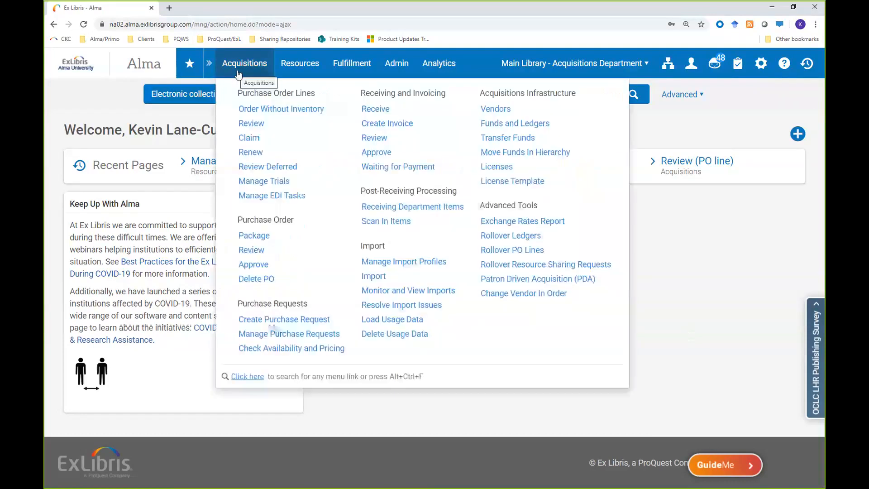
Step: Open the in-review purchase order line for ProQuest Historical Newspapers: Newsday for editing
mouse_move(242, 74)
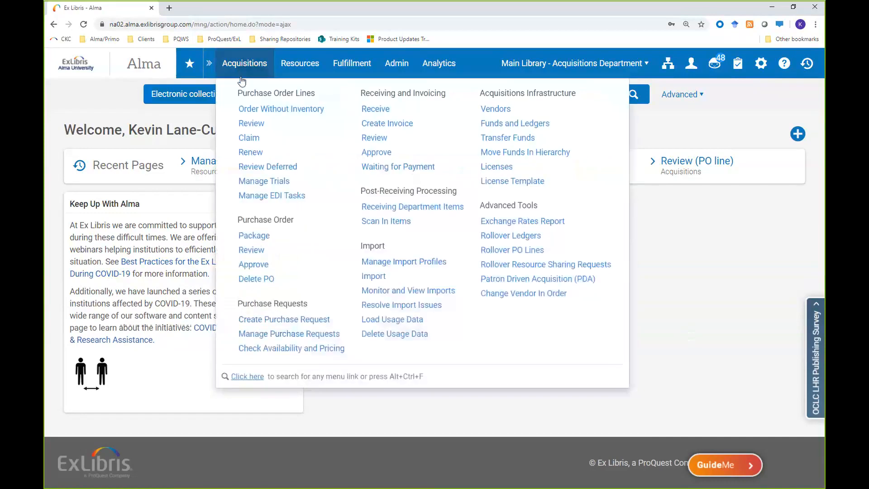
click(251, 123)
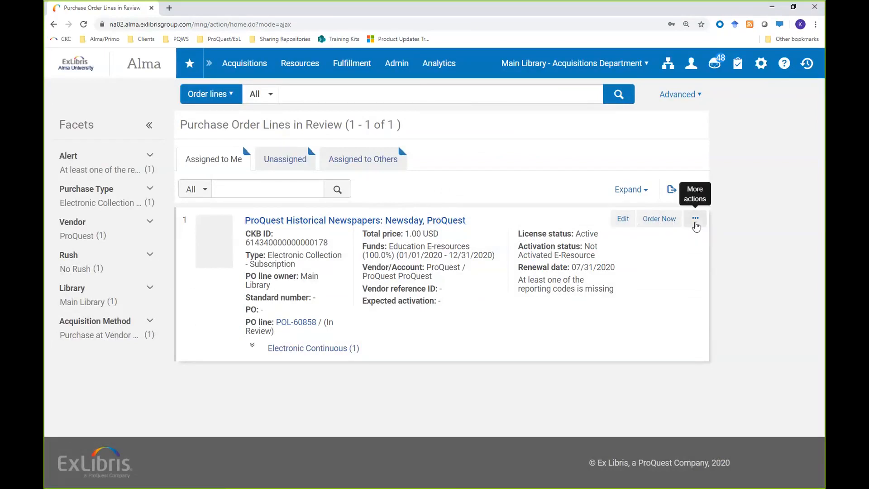
click(696, 226)
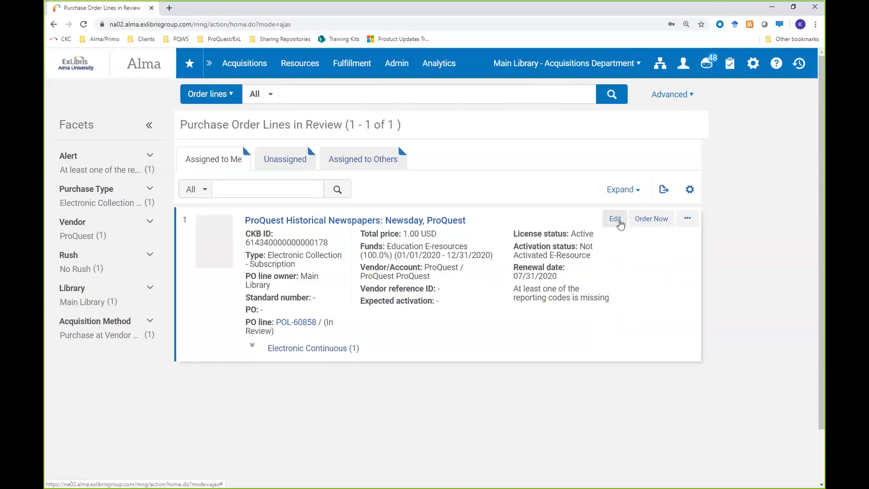
click(615, 219)
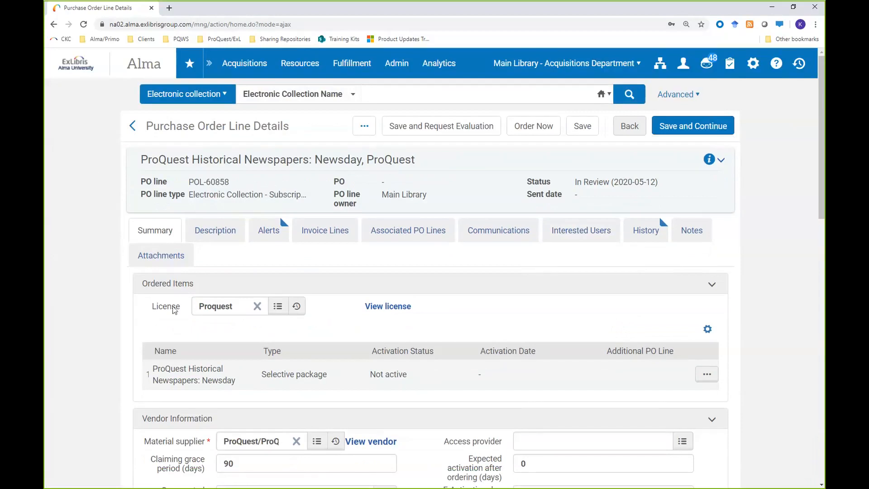
Step: Save the purchase order line and start a trial from it
scroll(200, 331, down, 2)
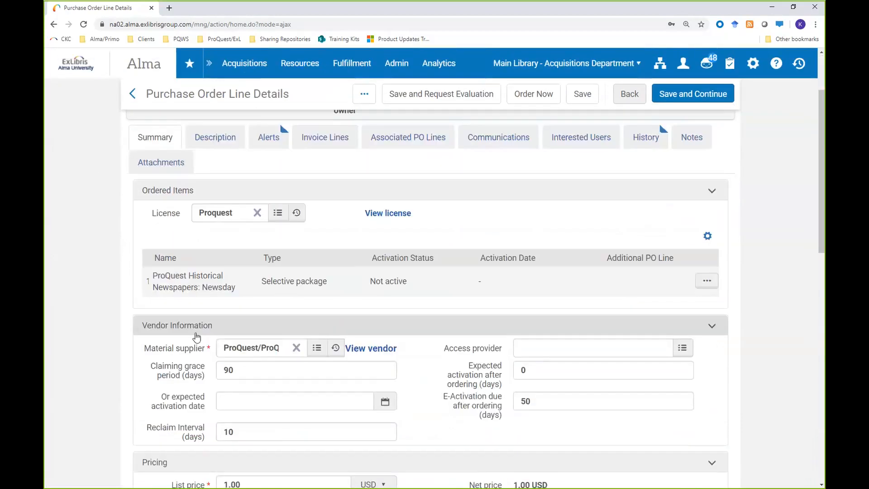
scroll(248, 343, down, 1)
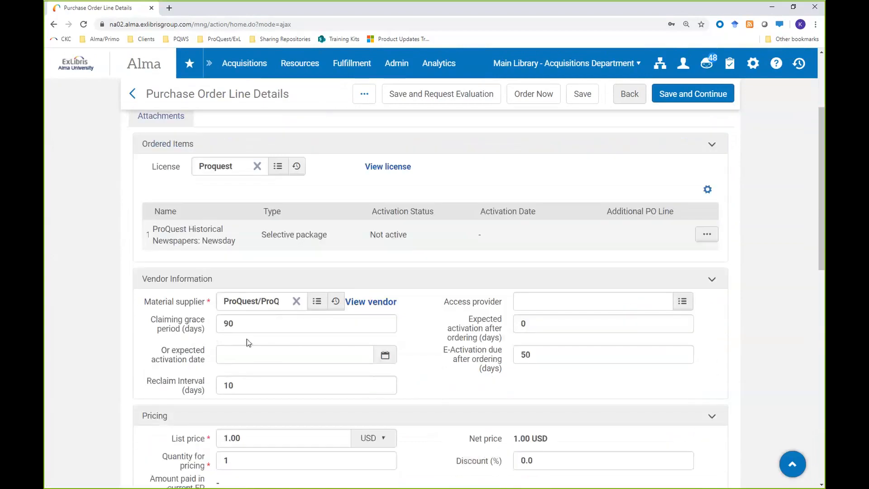
scroll(256, 326, up, 3)
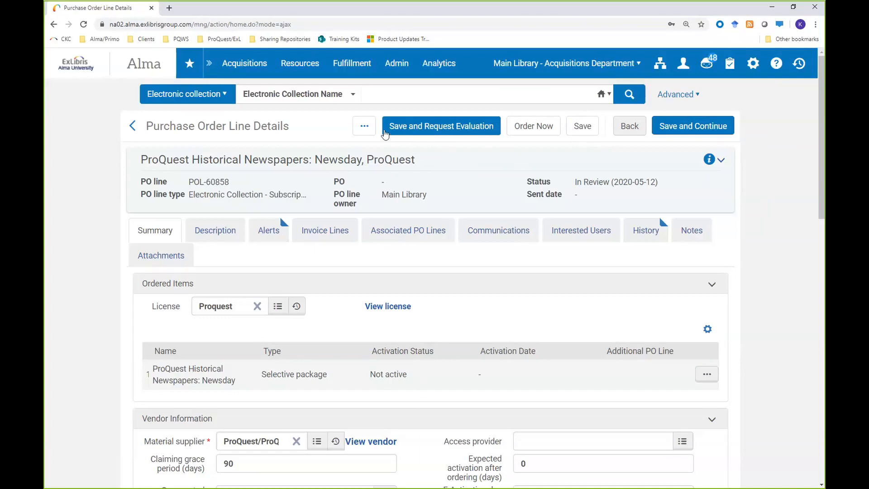
click(365, 130)
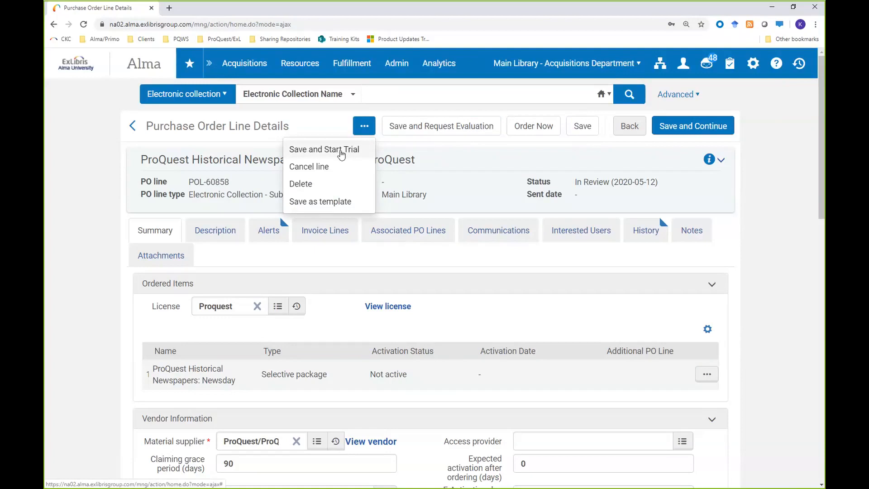
click(342, 152)
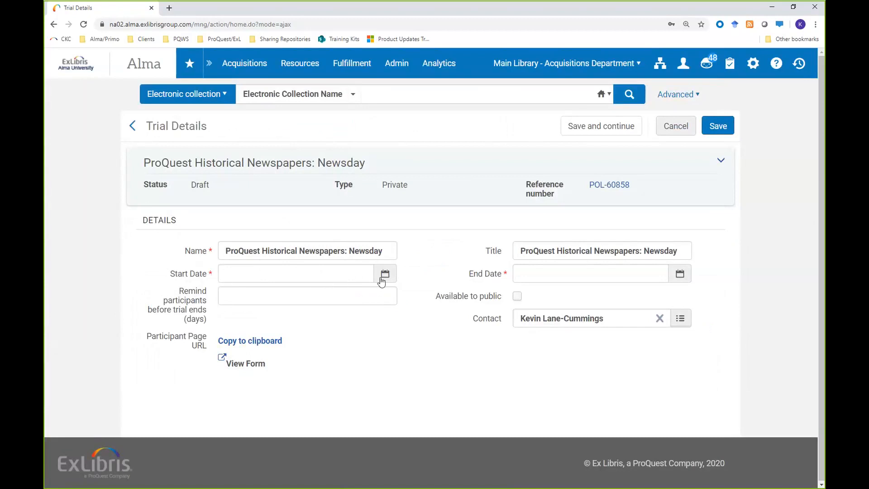
Step: Set the trial's start date to 05/13/2020 and its end date to 07/31/2020
click(384, 275)
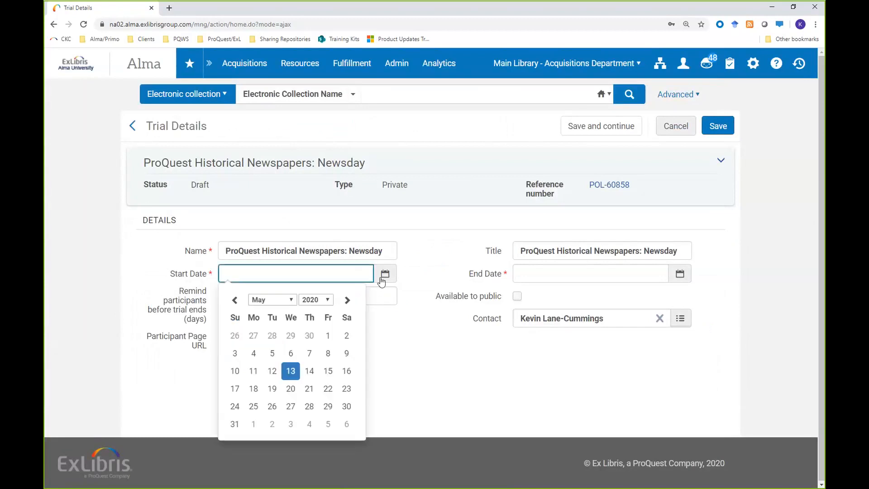
click(291, 370)
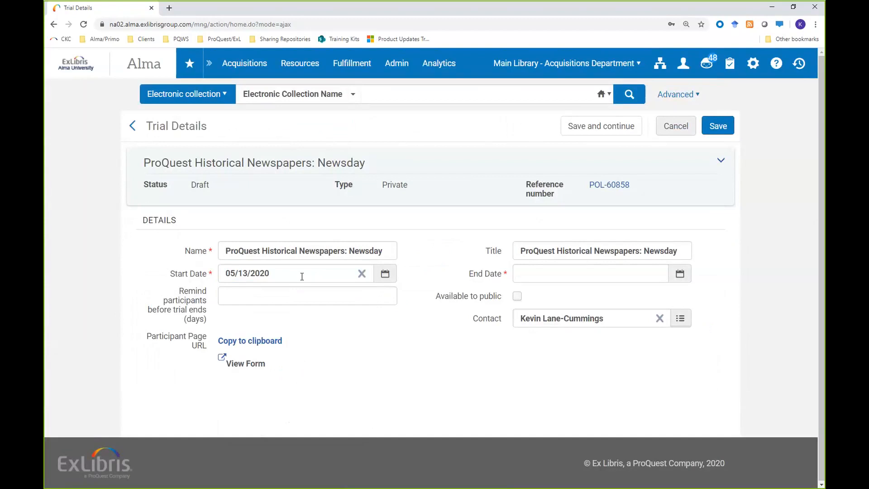
click(676, 277)
click(642, 300)
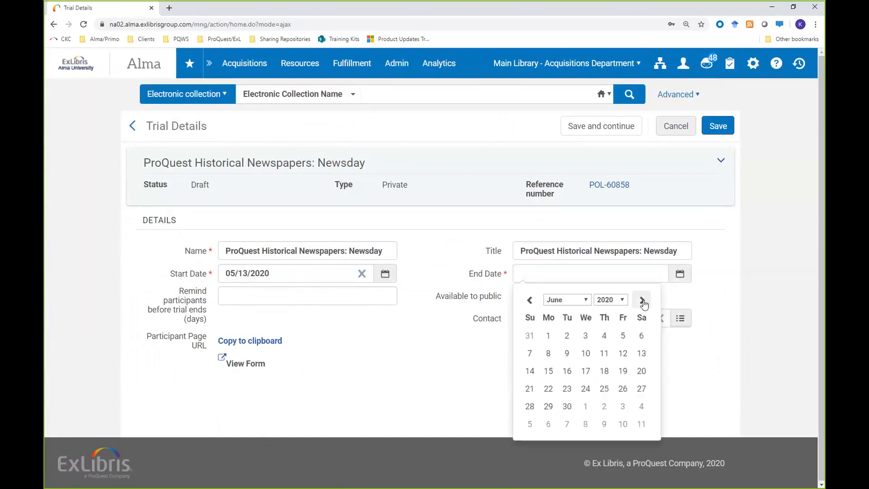
click(642, 300)
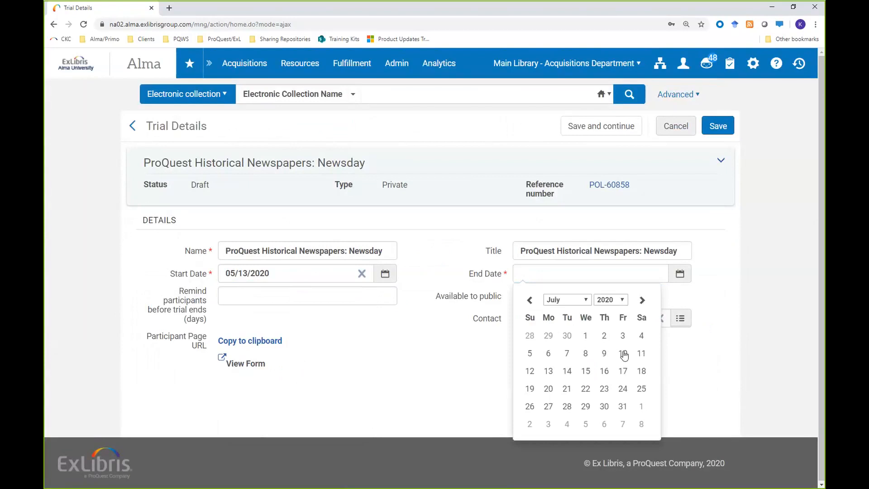
click(622, 407)
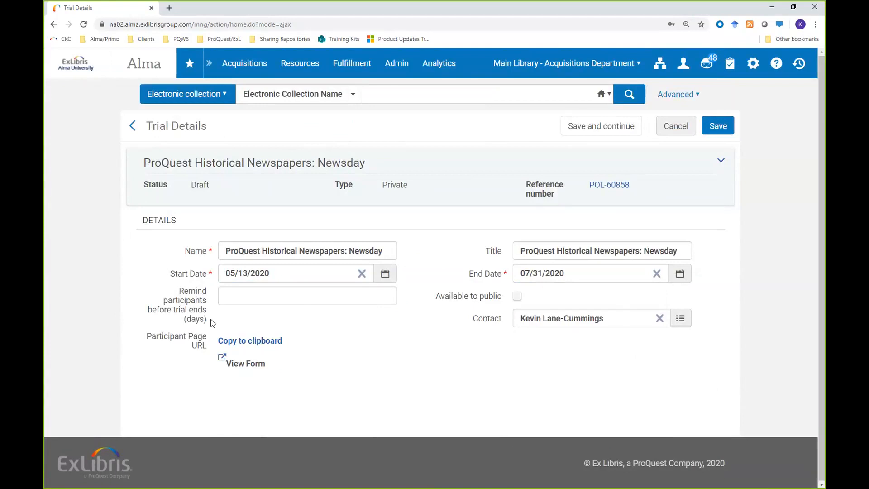
Step: Set the participant reminder to 10 days before the trial ends and save the trial
click(241, 300)
text(10)
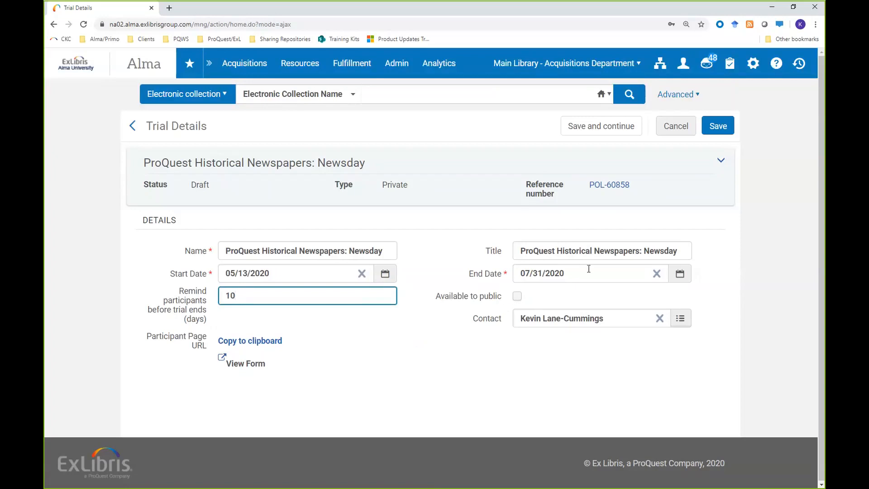
click(722, 129)
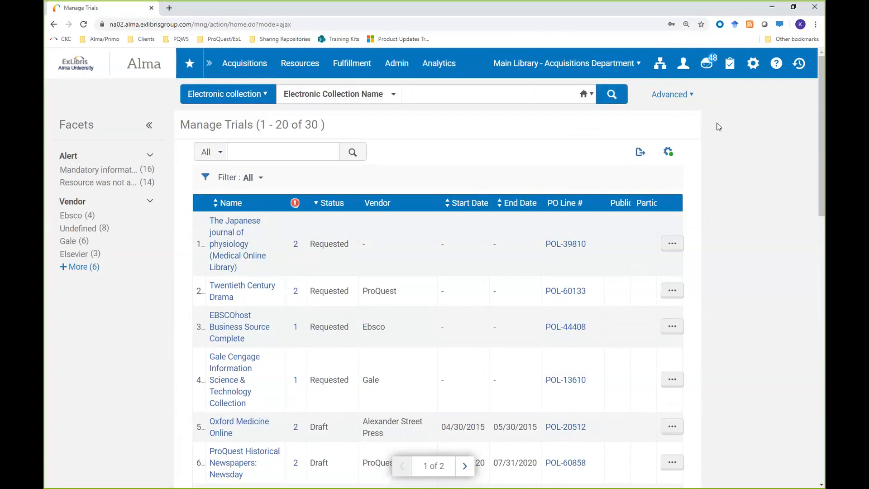
Step: Open the draft ProQuest Historical Newspapers: Newsday trial from the trials list for editing
drag(179, 123, 251, 125)
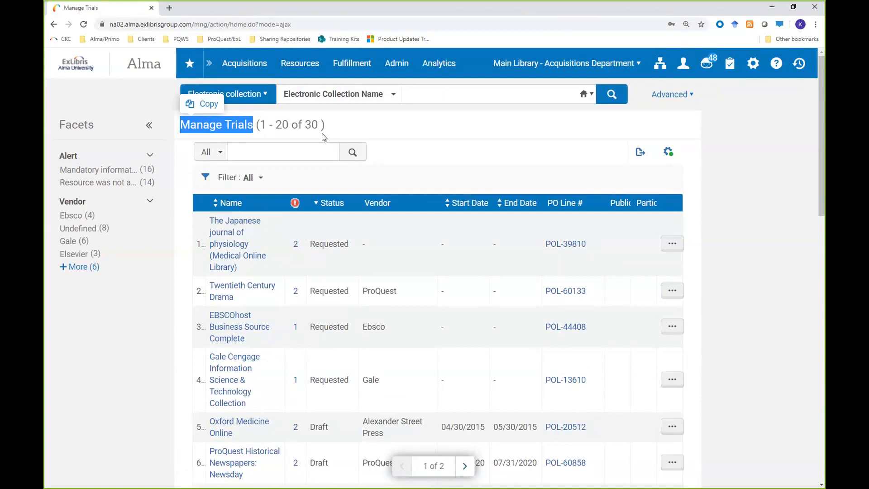
click(375, 133)
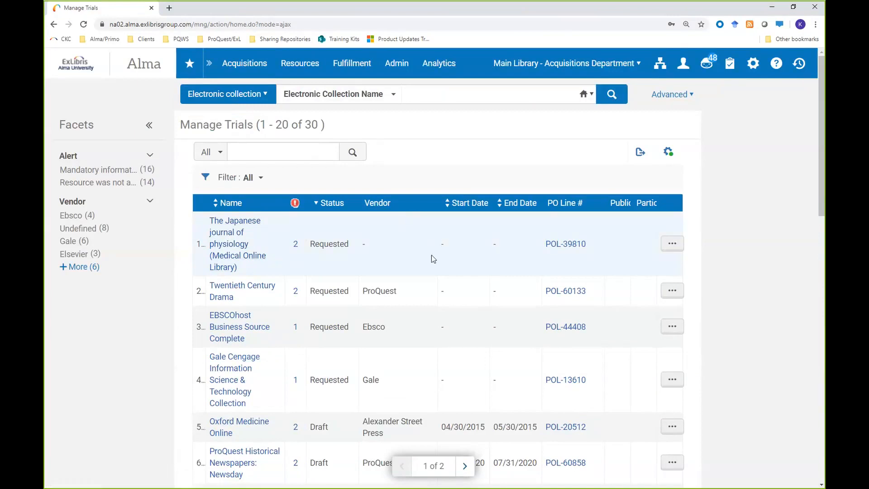
scroll(382, 182, down, 1)
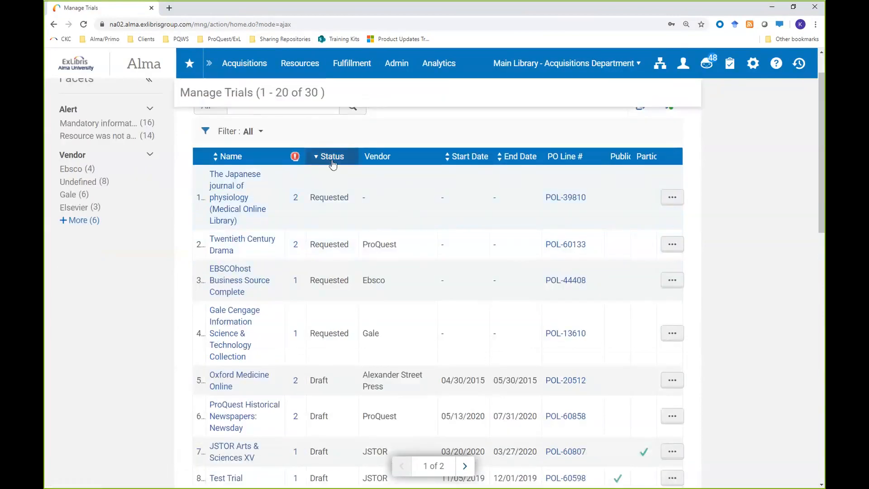
scroll(332, 223, down, 1)
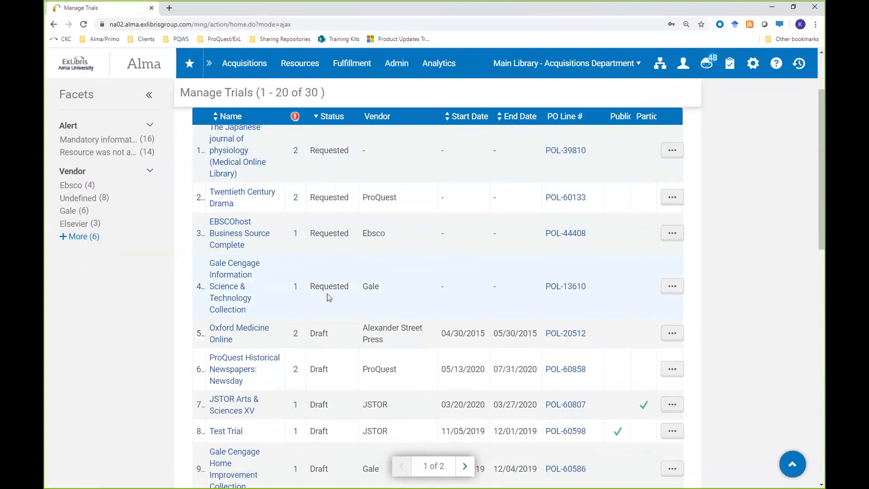
scroll(323, 351, down, 3)
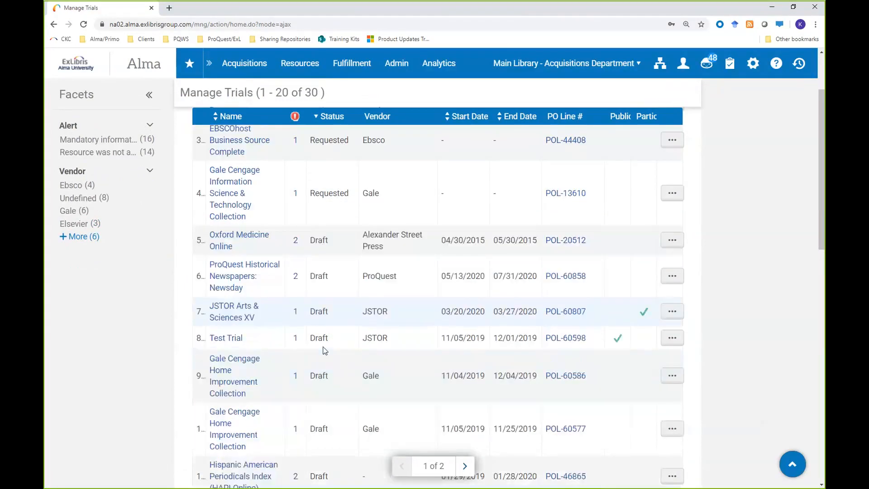
scroll(324, 353, down, 12)
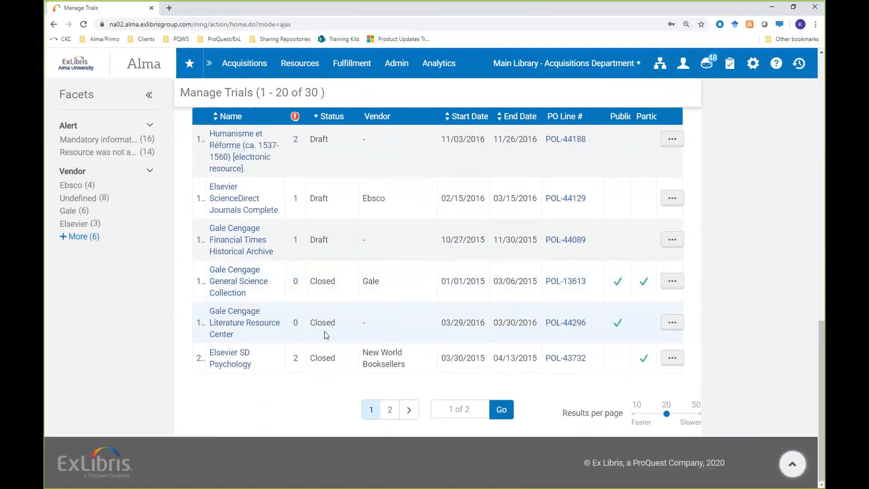
scroll(324, 336, up, 15)
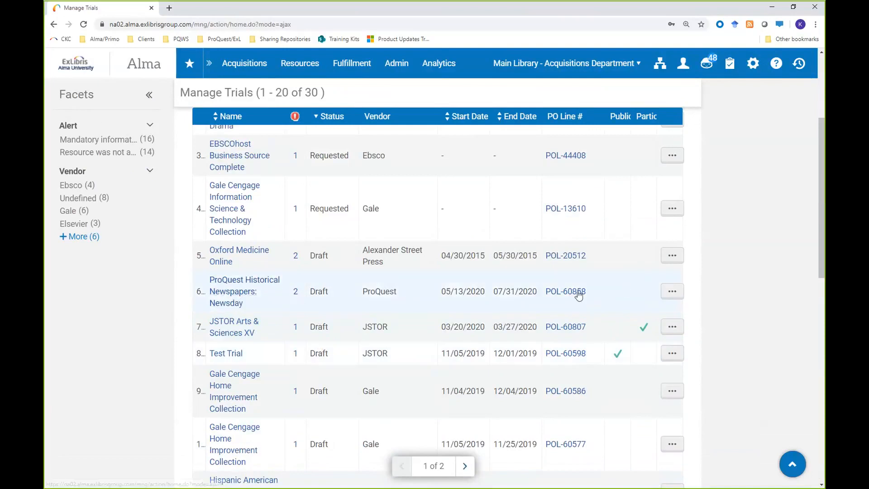
click(672, 291)
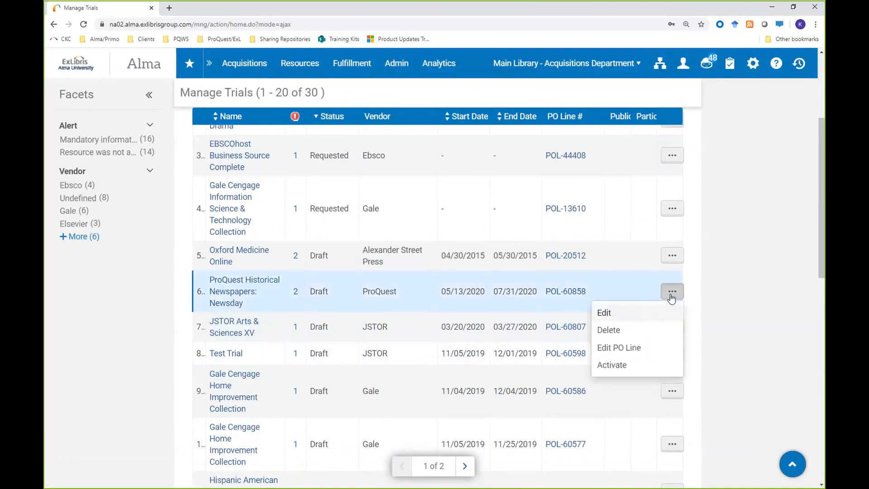
click(605, 313)
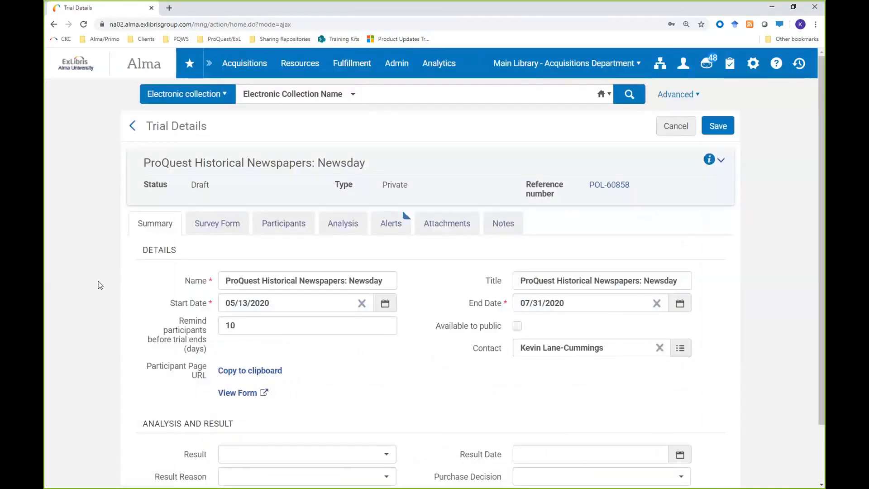
Step: Add the existing questions "Should we buy?", "Do we need this?" and "how easy is it to use?" to the Questions section of the trial's survey form
scroll(100, 284, down, 1)
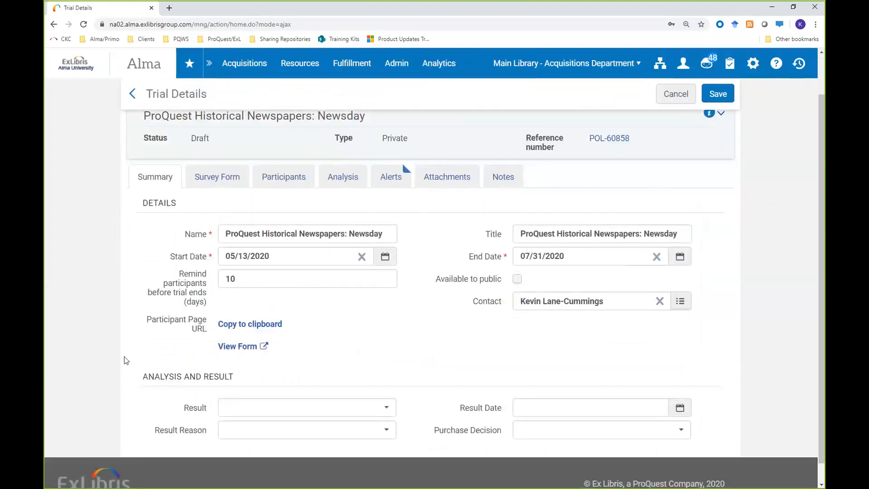
drag(142, 376, 233, 377)
scroll(153, 344, up, 1)
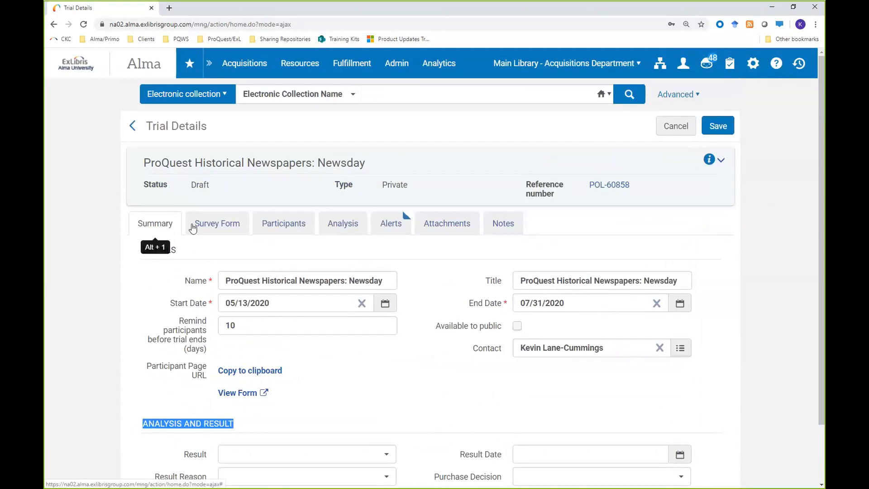
click(223, 227)
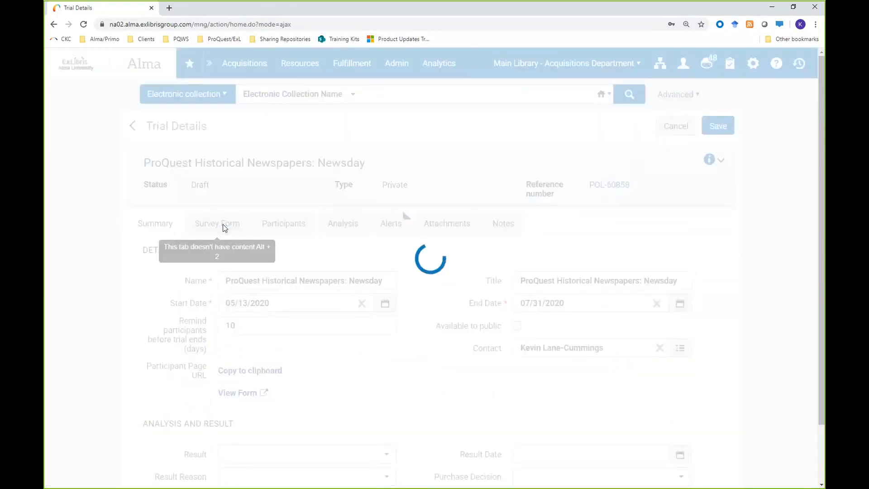
scroll(114, 279, down, 3)
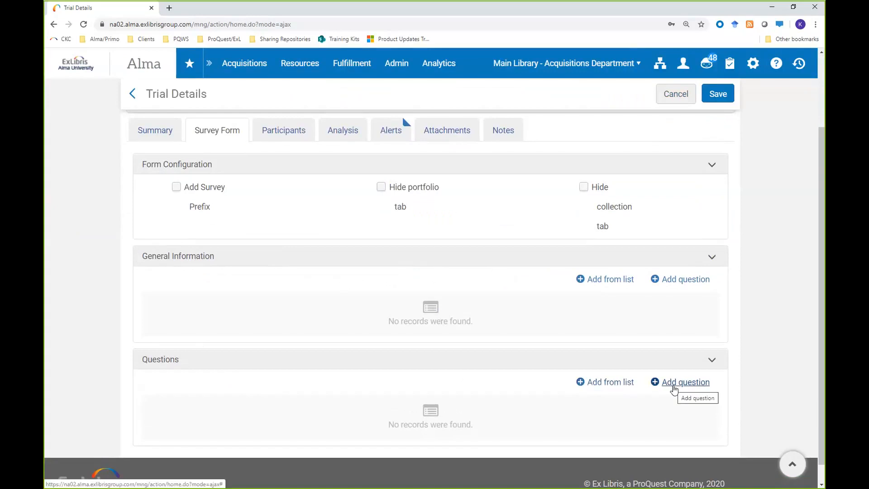
click(625, 384)
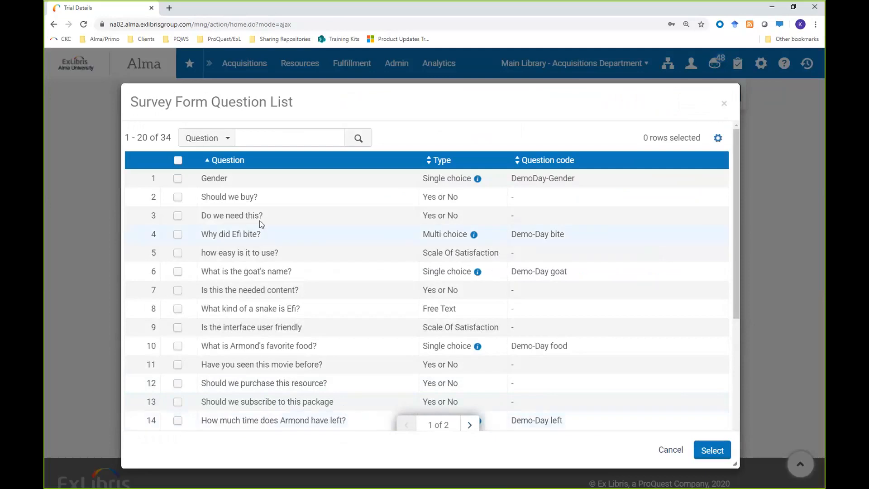
click(178, 198)
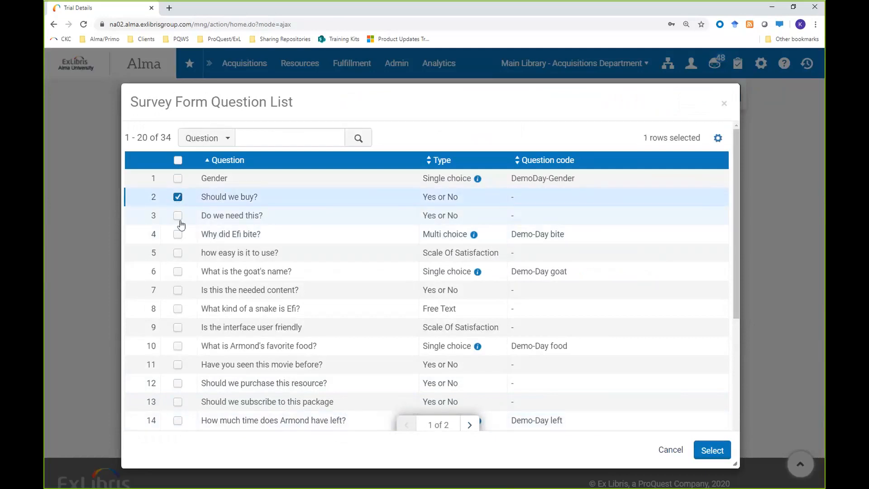
click(178, 216)
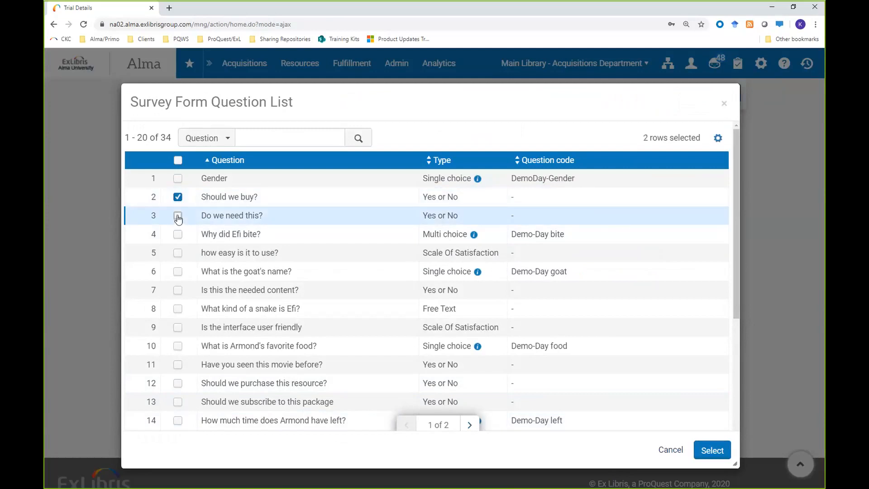
click(178, 254)
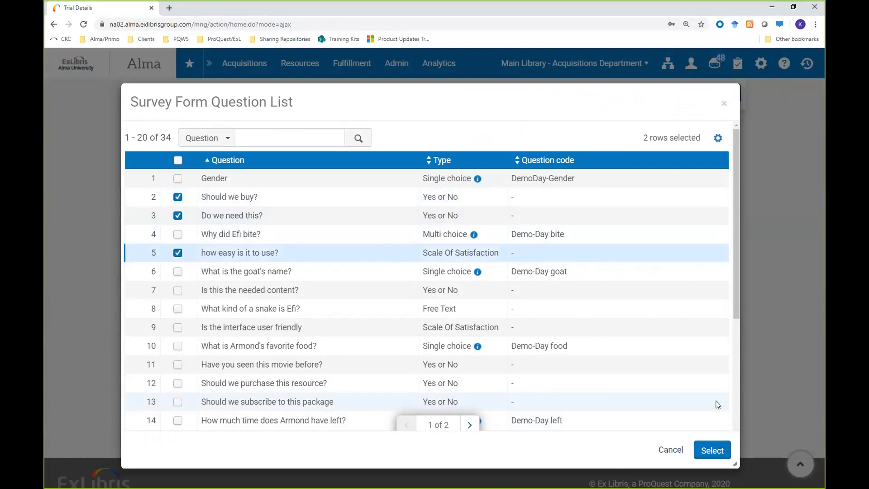
click(712, 451)
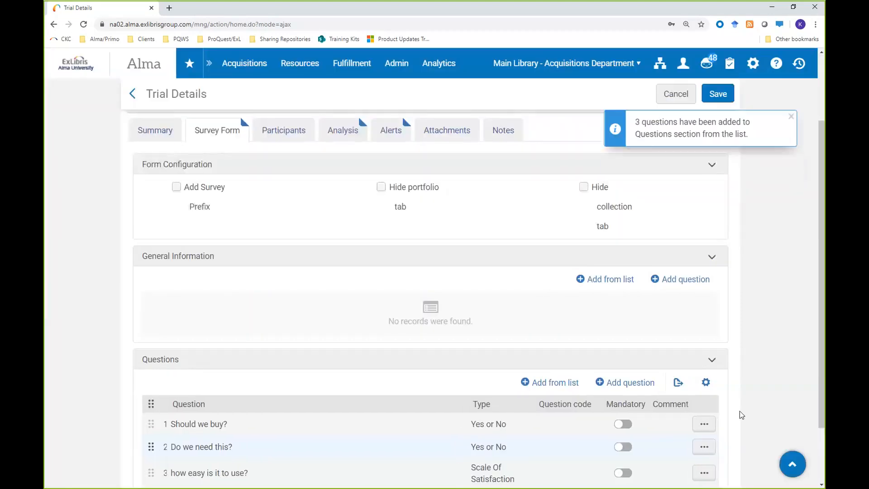
scroll(759, 360, down, 1)
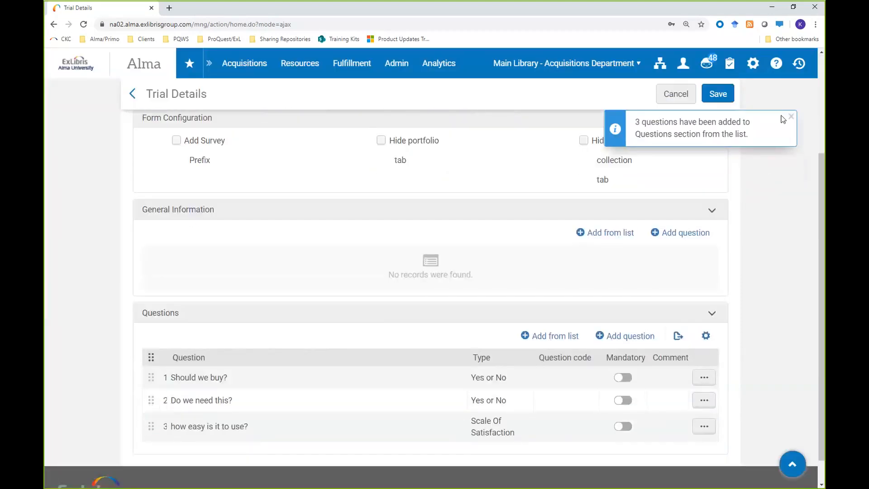
Step: Make the survey question "Should we buy?" mandatory
click(622, 377)
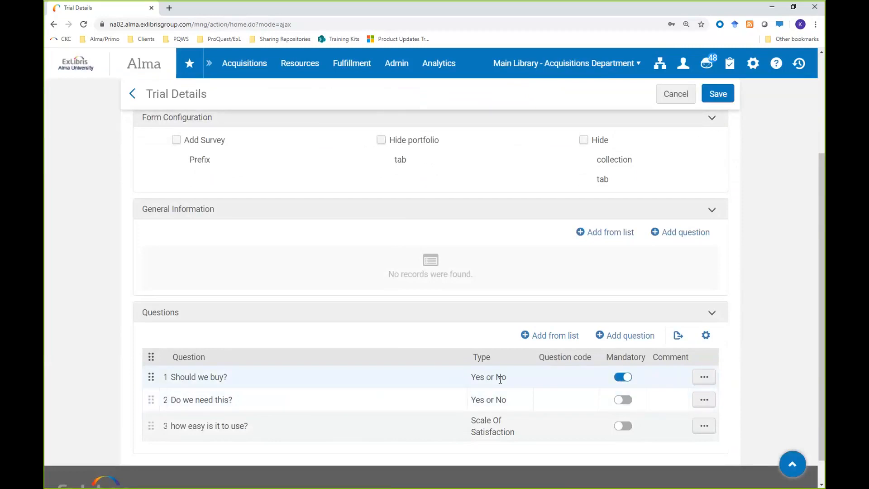
scroll(761, 377, up, 2)
scroll(761, 377, up, 2)
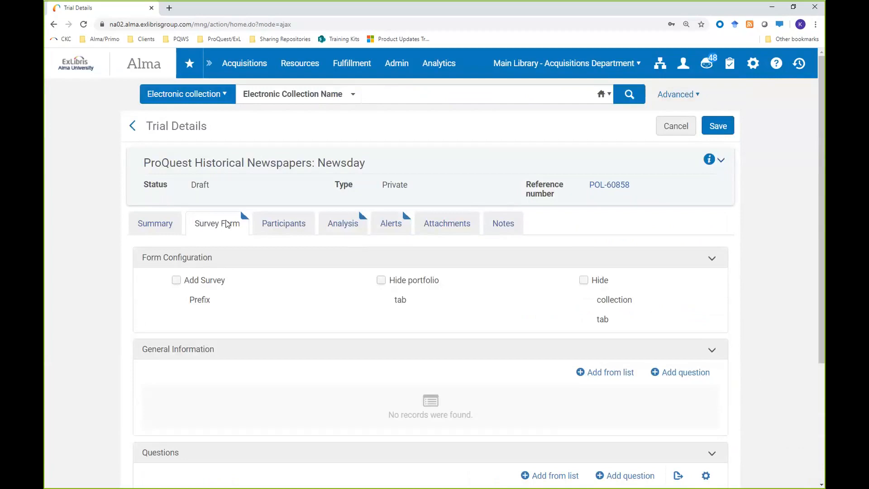
Step: Find the faculty user's account by its username and add that user as a participant in the trial
click(281, 231)
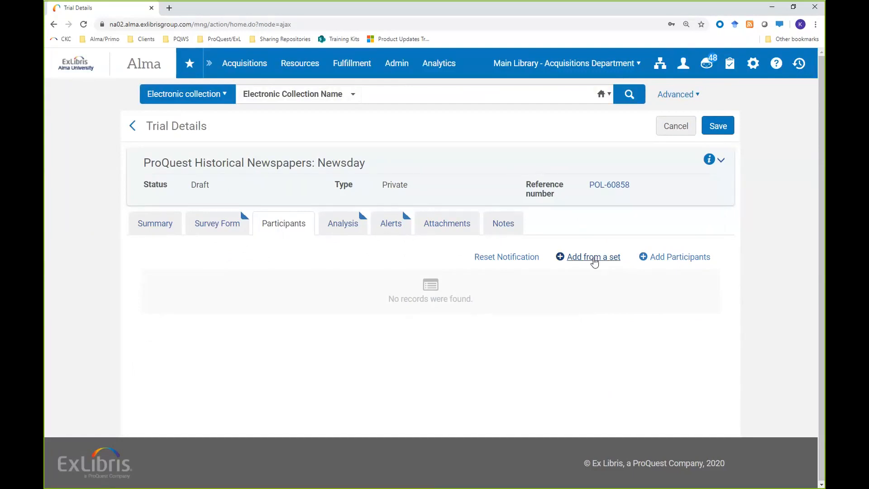
click(680, 258)
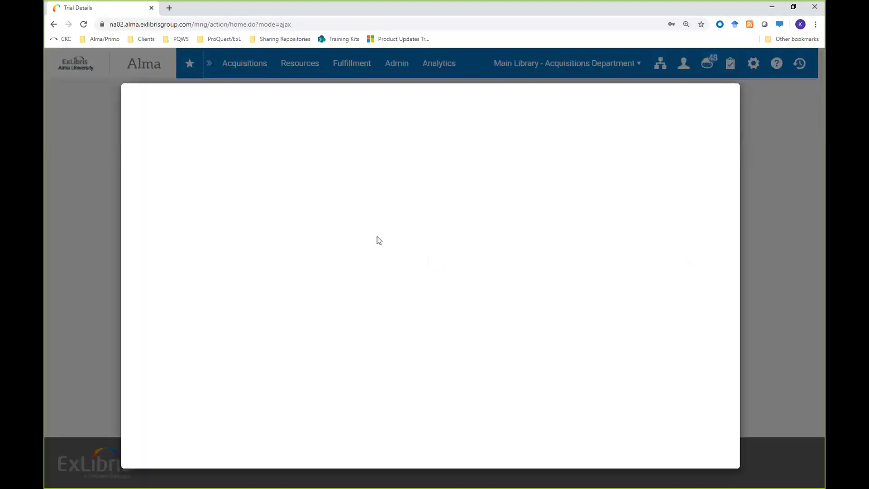
click(266, 147)
text(kevinlc)
key(Return)
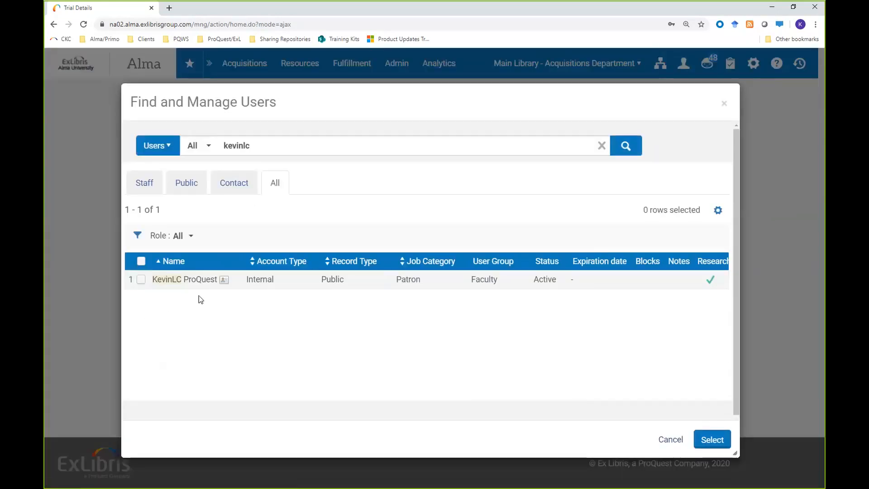
click(191, 280)
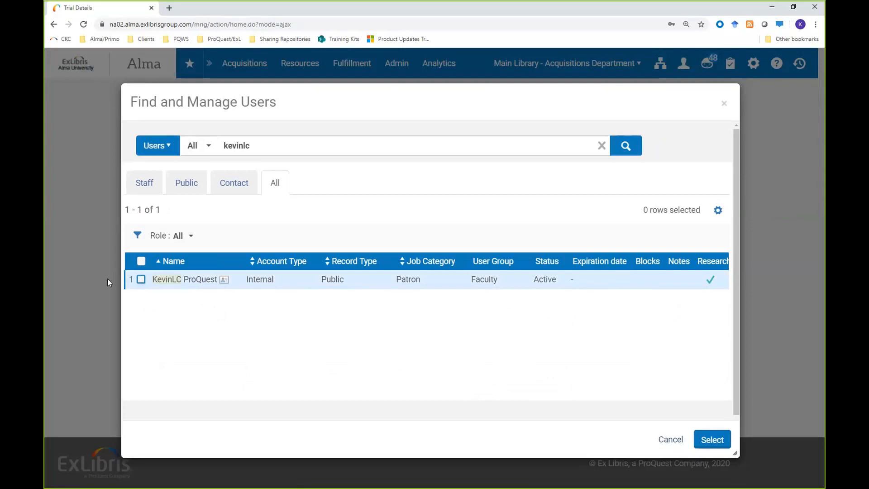
click(141, 280)
click(713, 439)
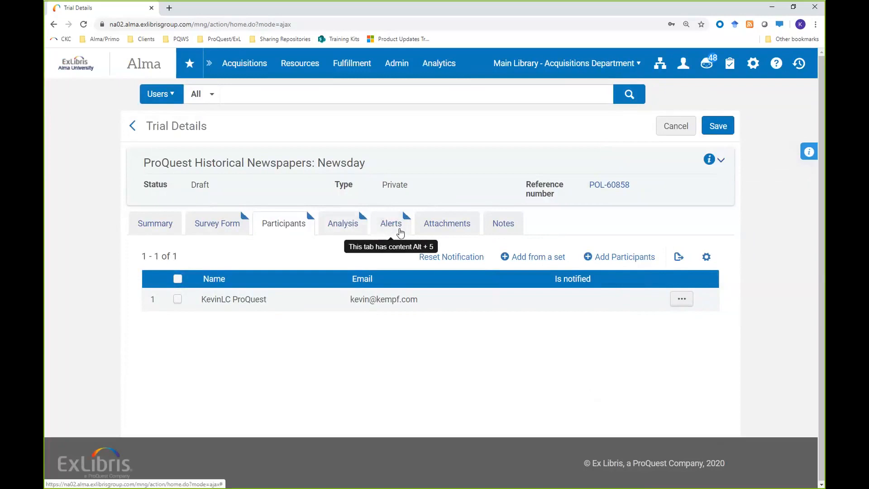
Step: Check the alerts for the trial and save the trial
click(392, 231)
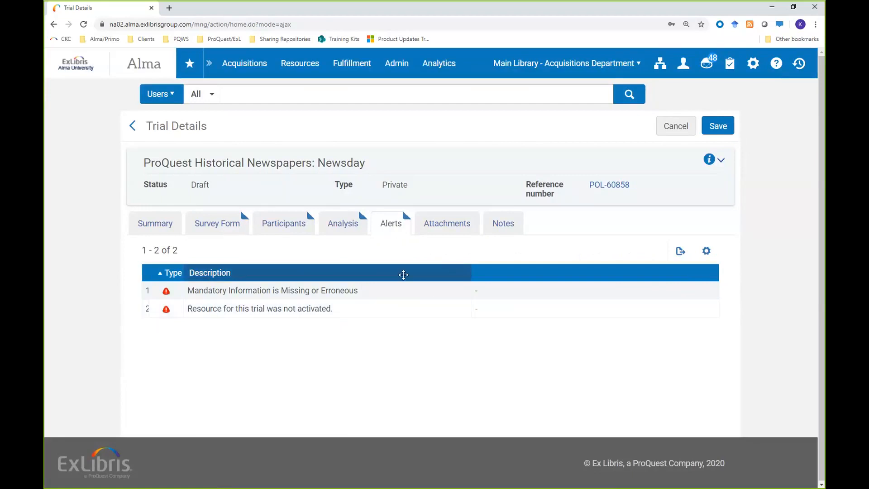
click(717, 127)
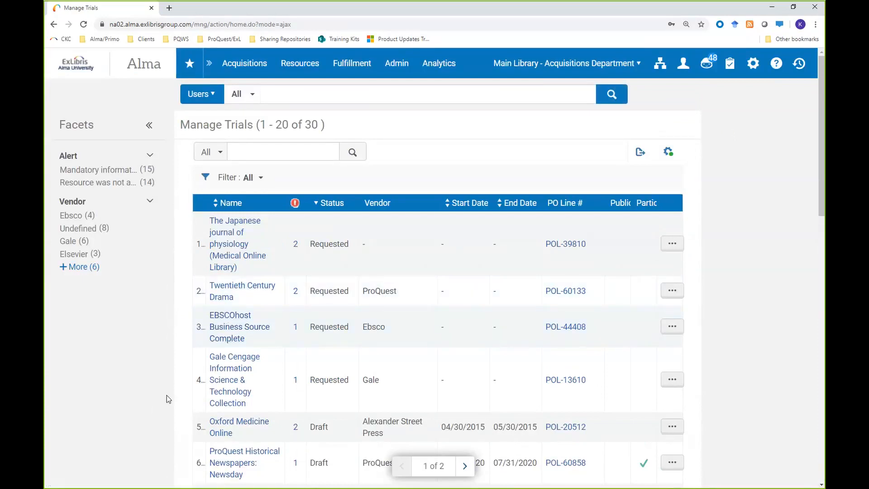
Step: Activate the resource of the draft ProQuest Historical Newspapers: Newsday trial from the trials list and confirm the action
scroll(166, 395, down, 2)
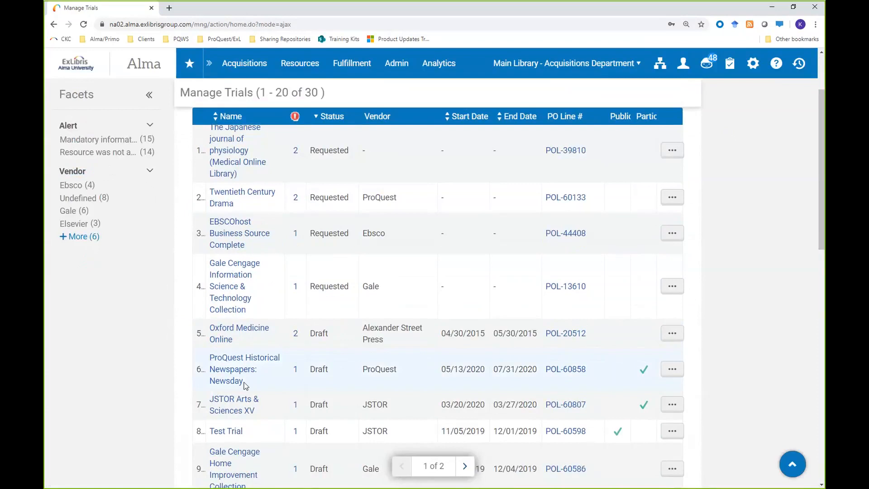
click(672, 370)
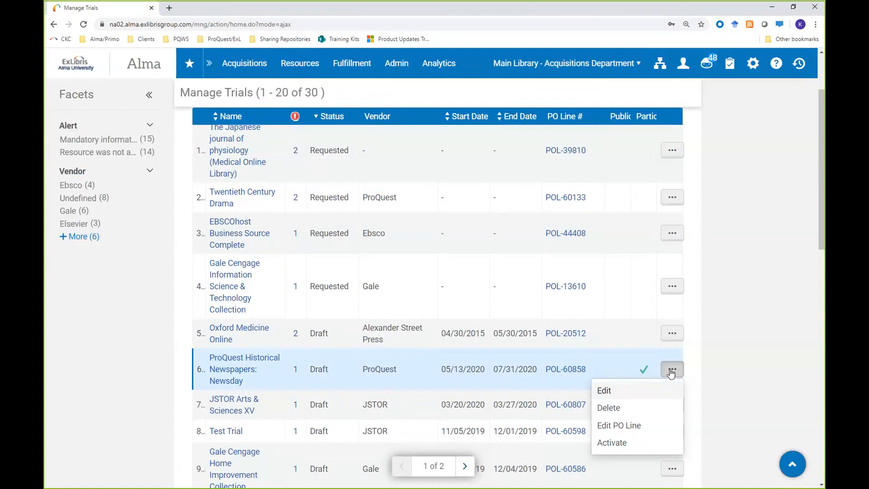
click(610, 442)
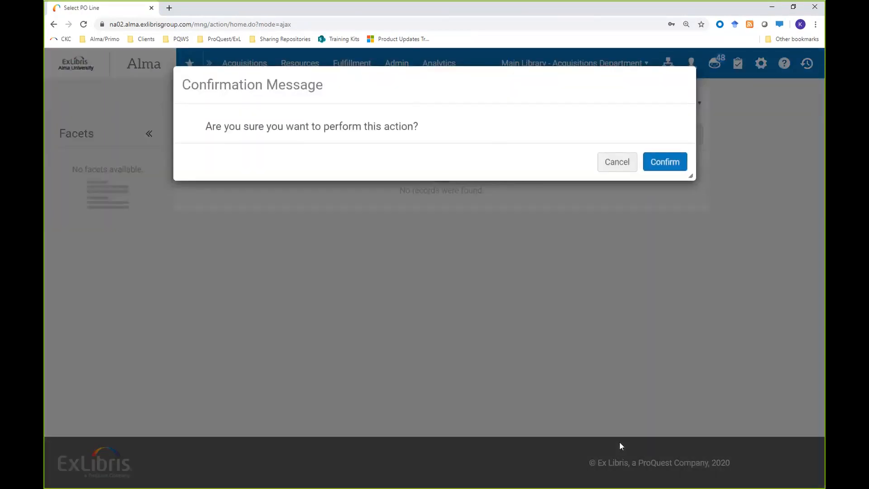
click(665, 162)
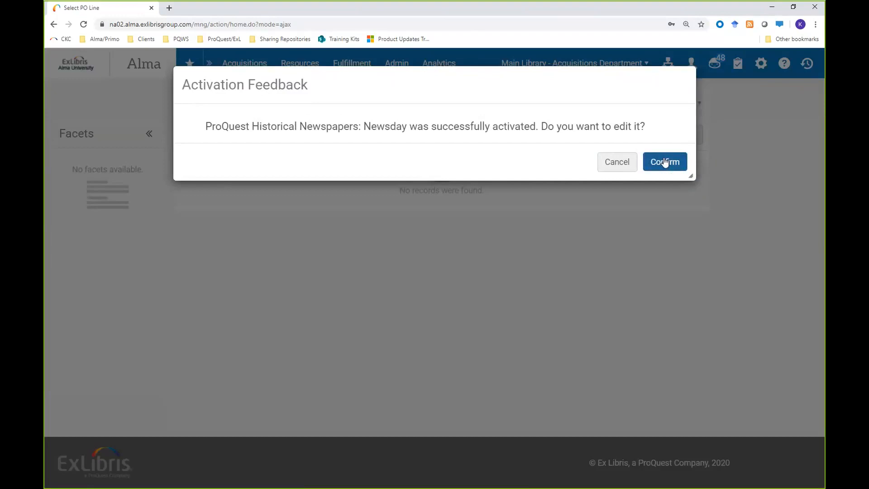
click(664, 162)
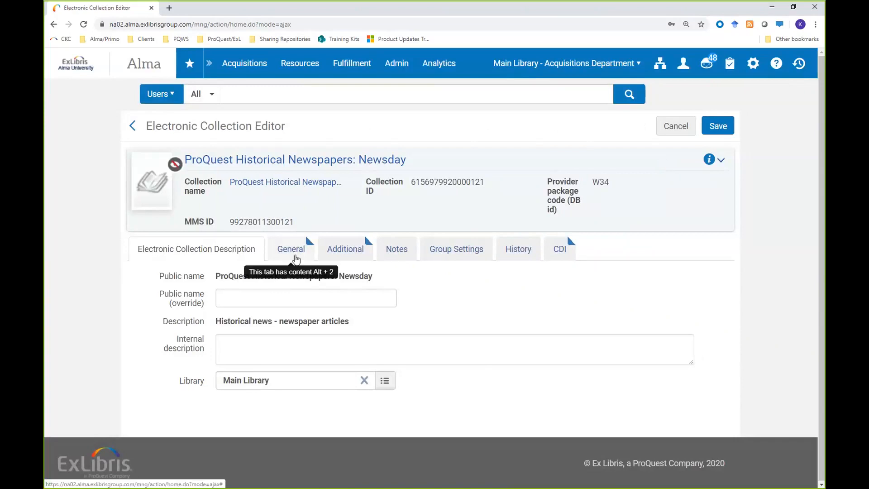
Step: Review the electronic collection's general inventory, acquisitions and license information and save the collection
drag(146, 126, 325, 147)
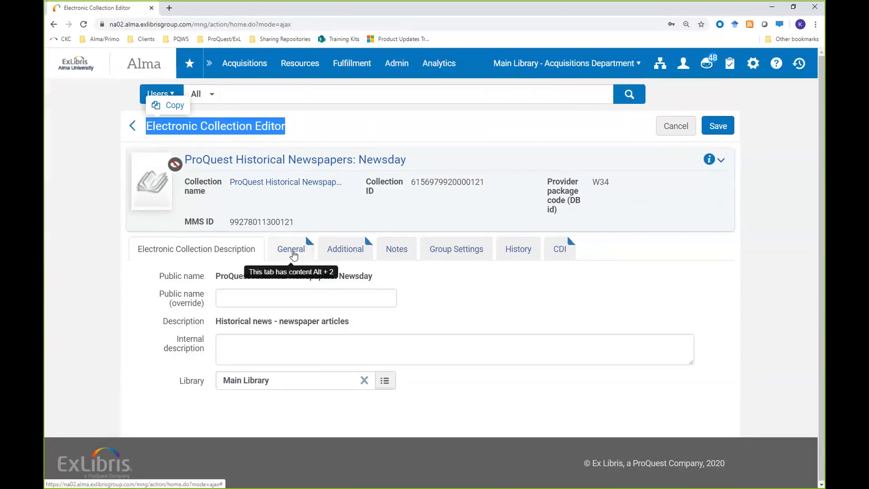
click(293, 255)
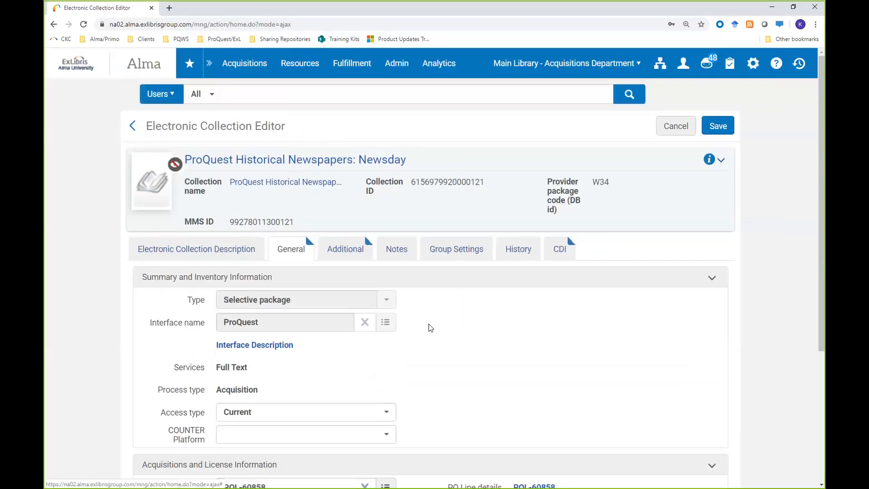
scroll(429, 325, down, 5)
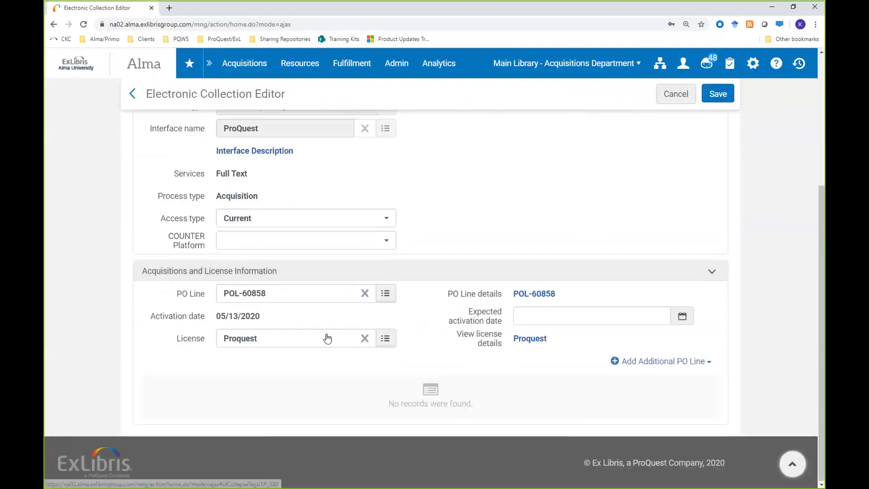
scroll(328, 338, up, 4)
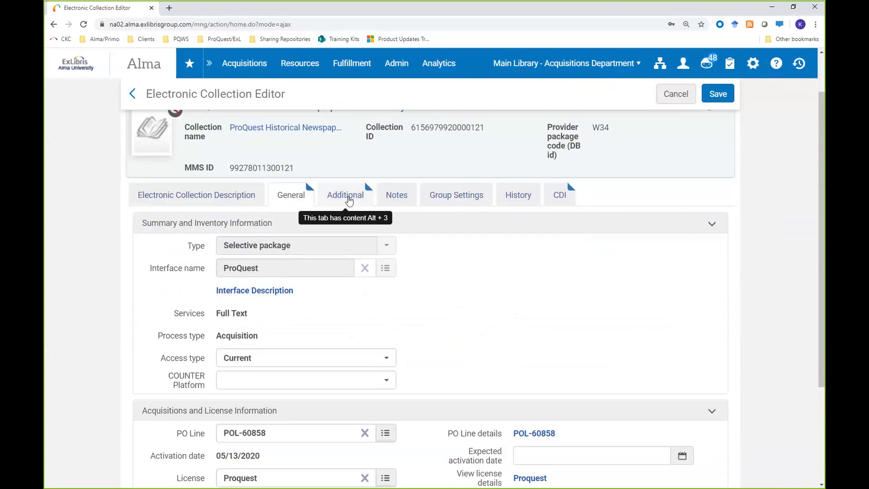
click(720, 93)
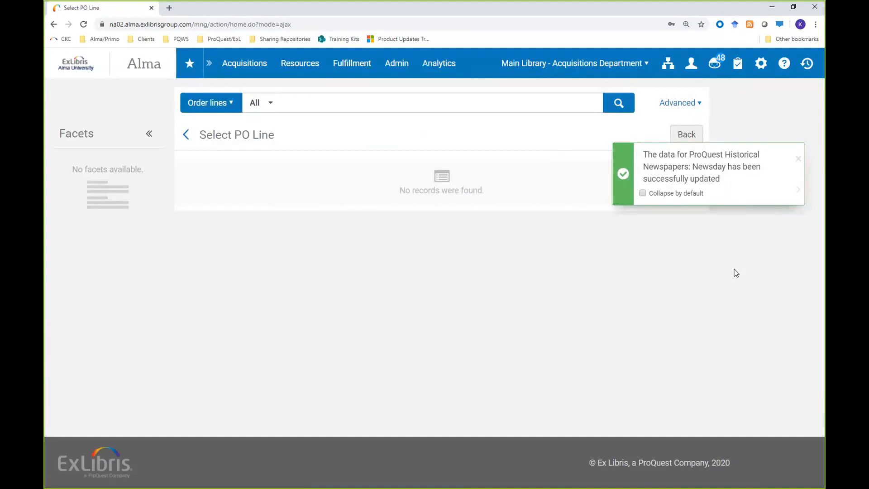
click(798, 159)
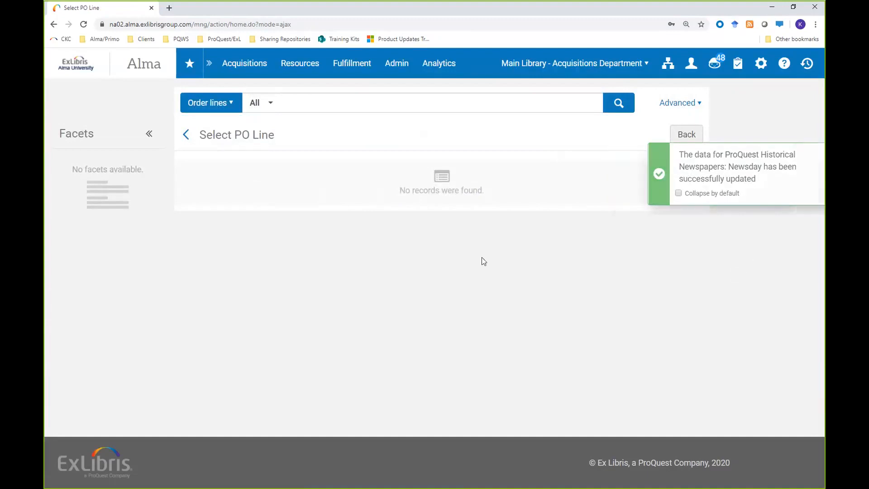
Step: Reopen the ProQuest Historical Newspapers: Newsday trial from the trials list, view its survey response analysis and return to the home page
click(233, 70)
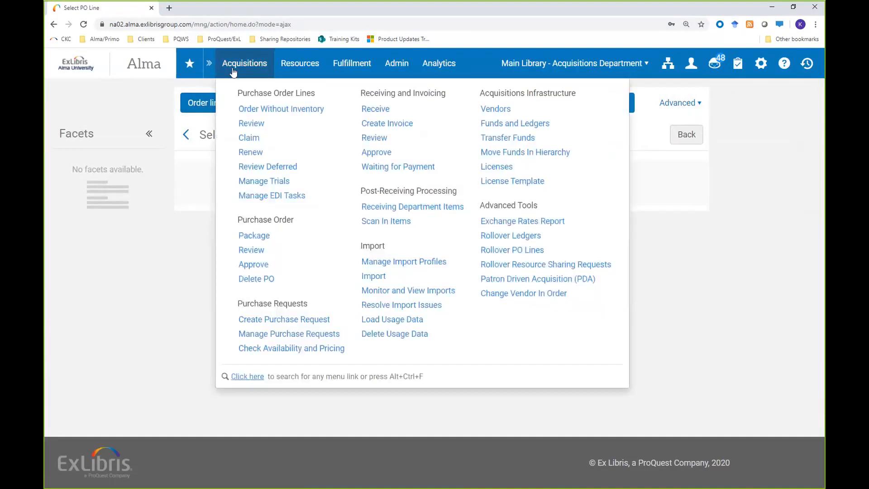
click(248, 124)
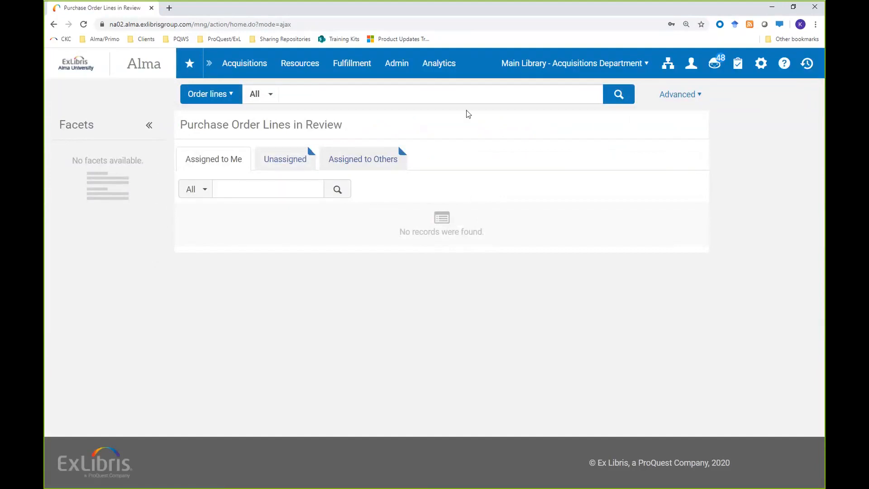
click(251, 64)
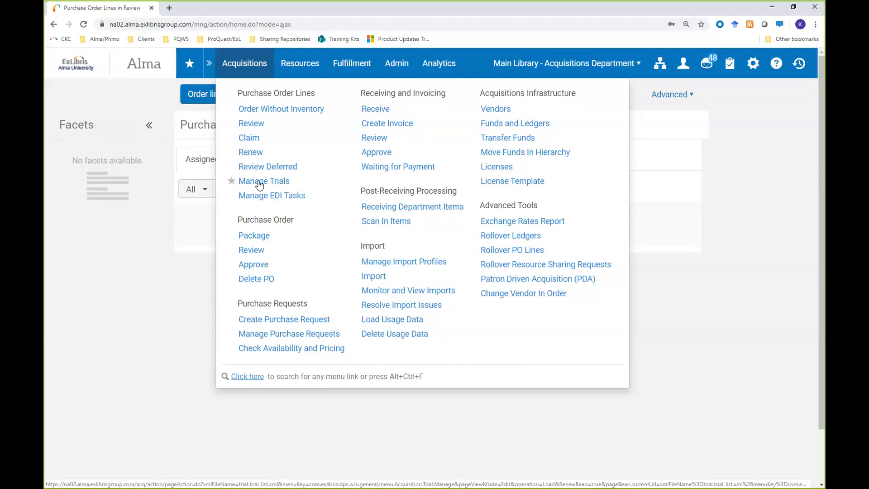
click(260, 183)
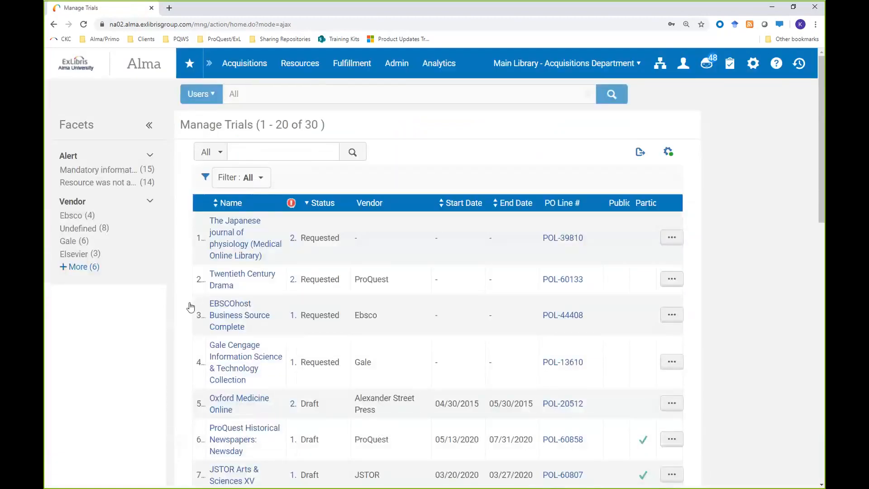
scroll(238, 402, down, 2)
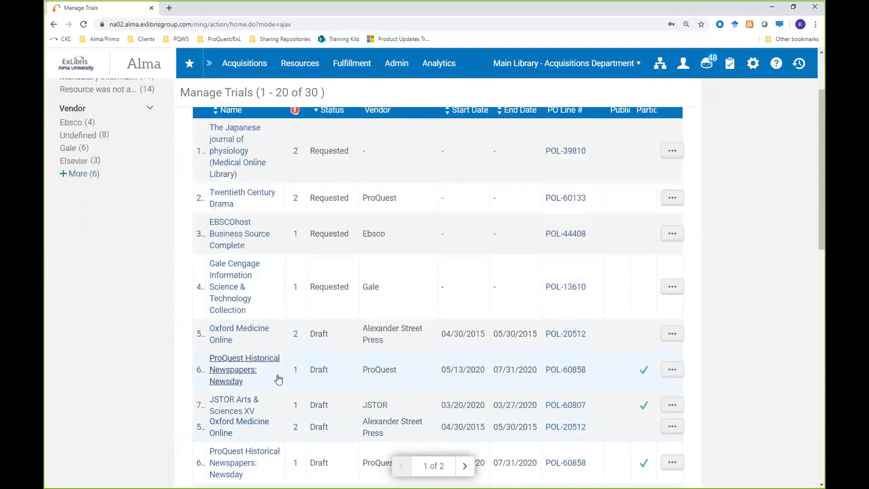
click(673, 370)
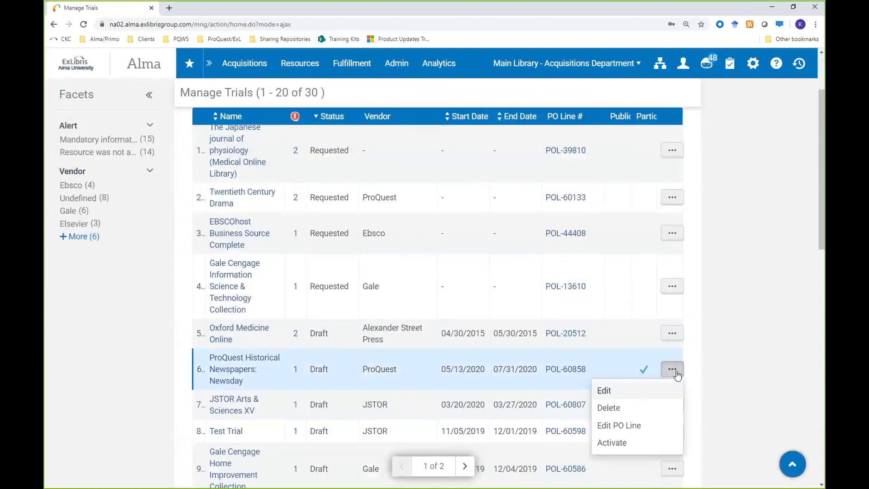
click(620, 390)
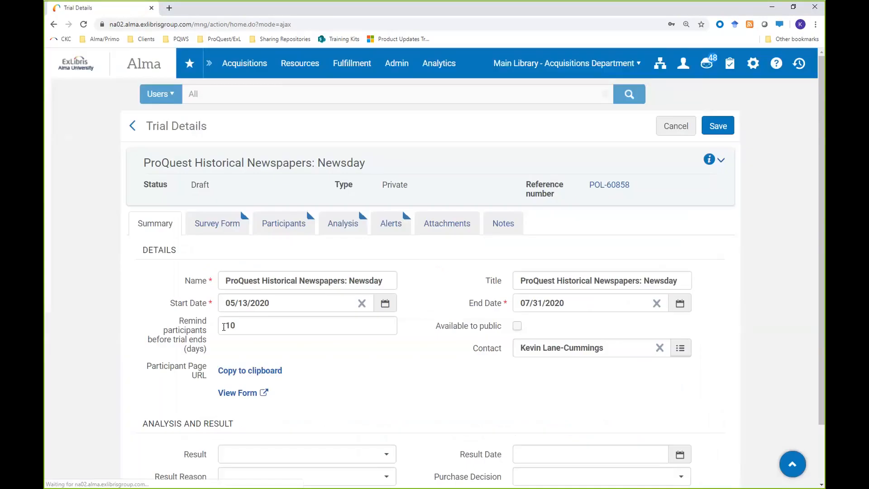
click(340, 226)
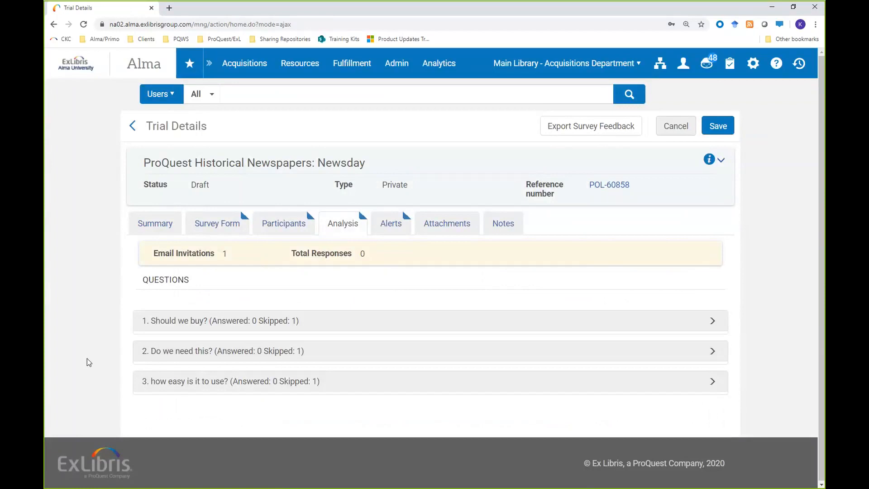
click(80, 72)
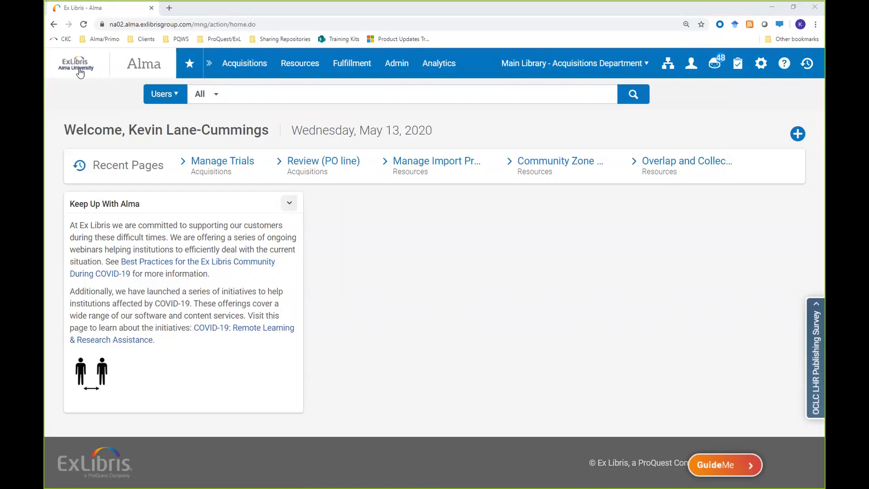
key(alt+Tab)
key(Right)
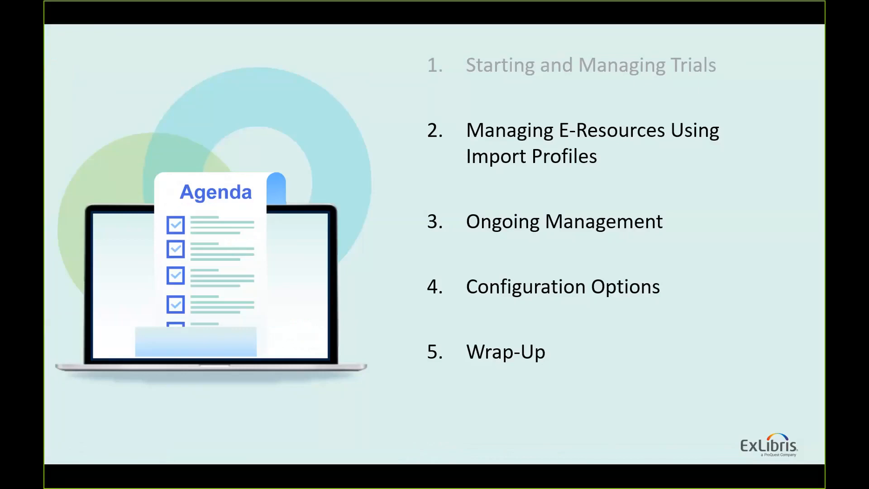
key(Right)
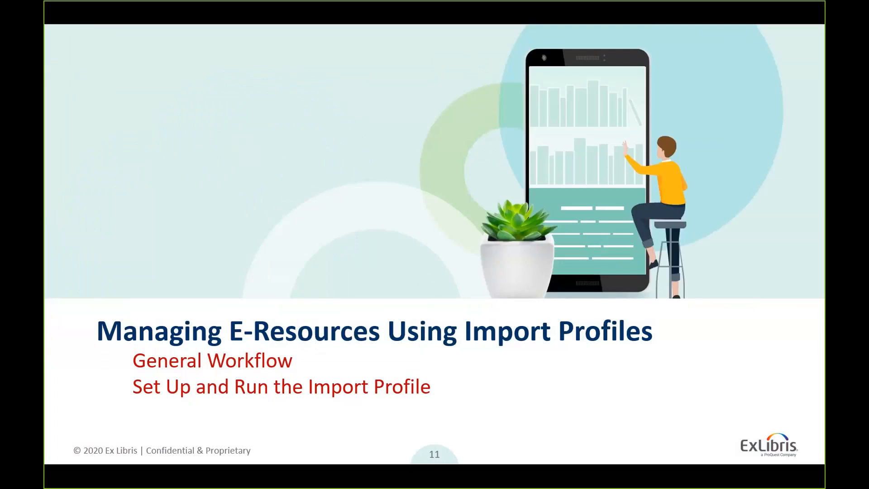
key(Right)
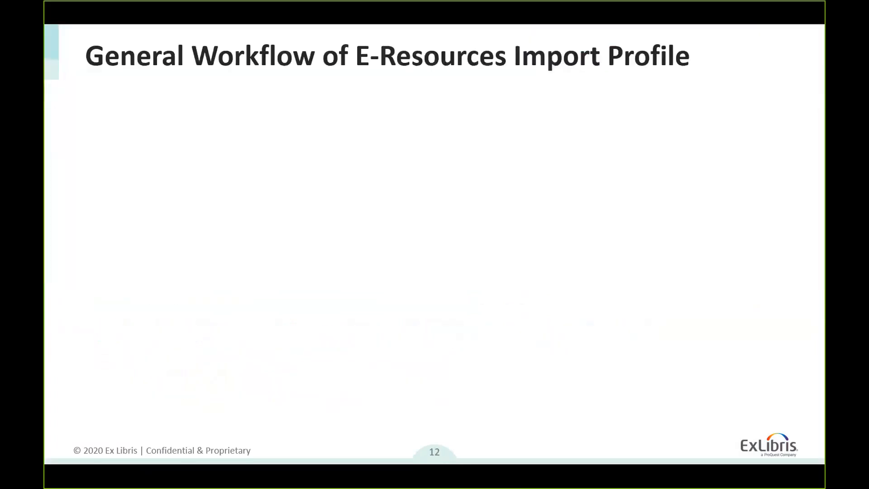
key(Right)
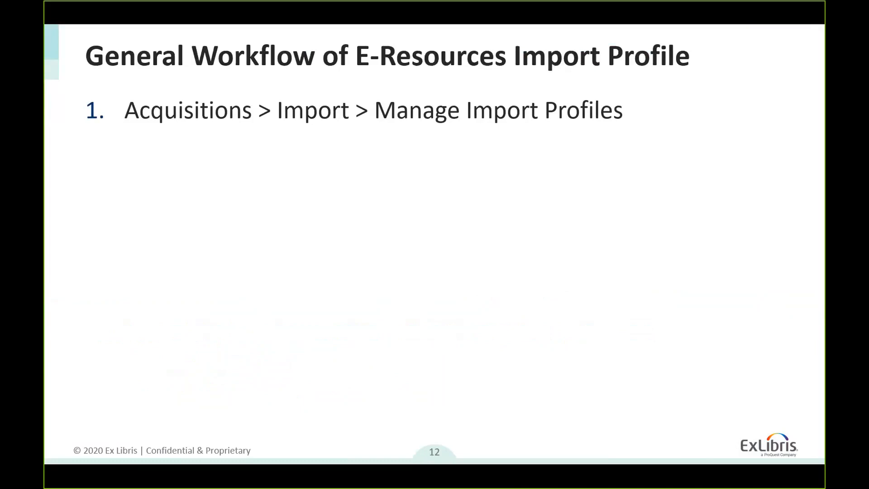
key(Right)
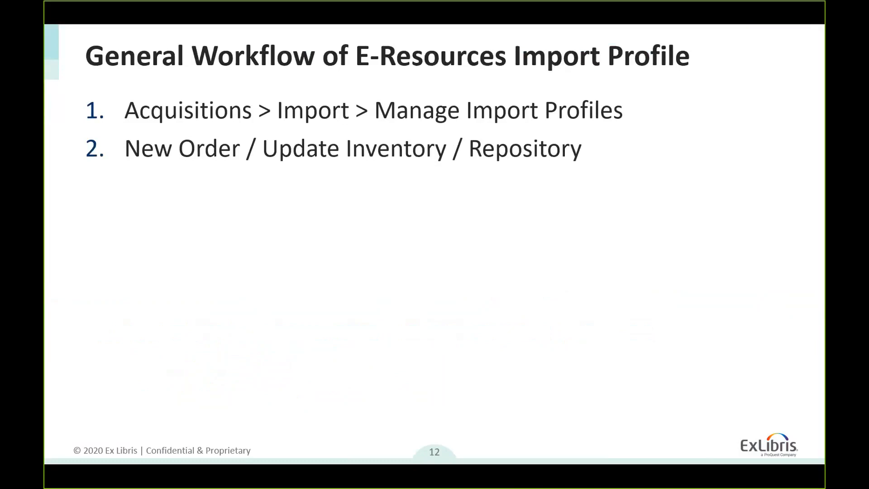
key(Right)
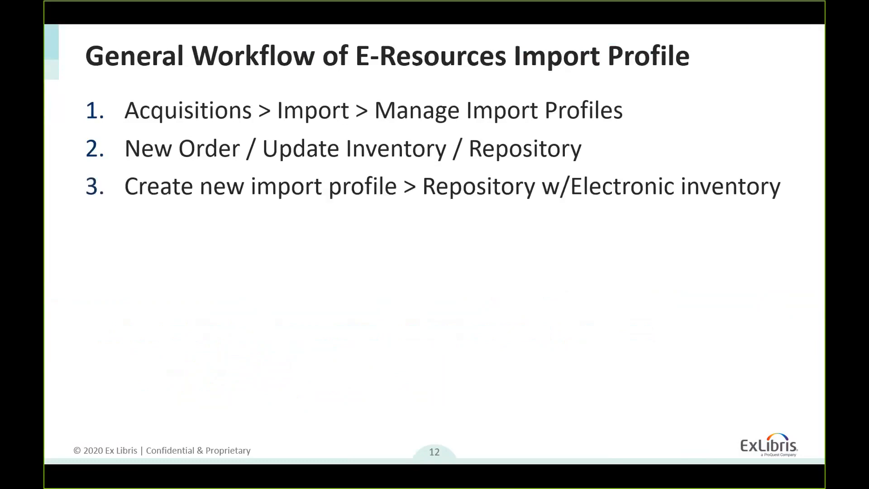
key(Right)
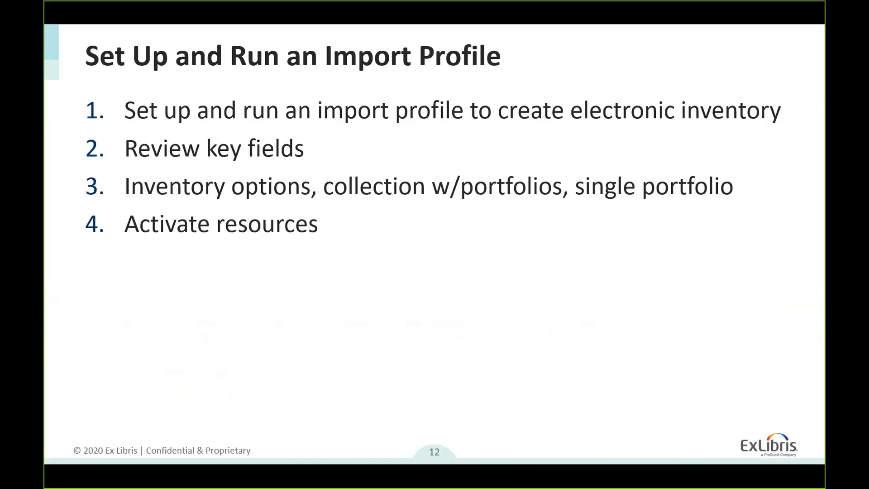
key(Left)
key(Right)
Step: Switch to Alma and search the institution's electronic collections by collection name for "knowledge days"
key(alt+Tab)
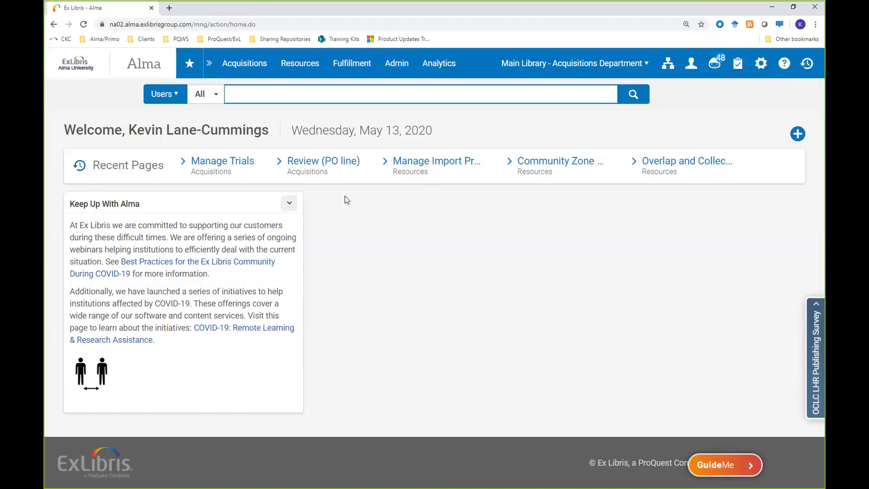
click(181, 96)
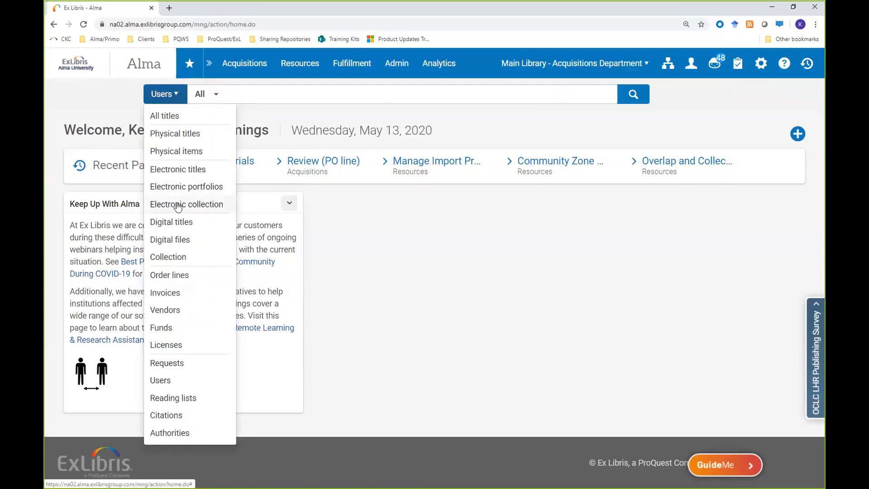
click(222, 204)
click(410, 98)
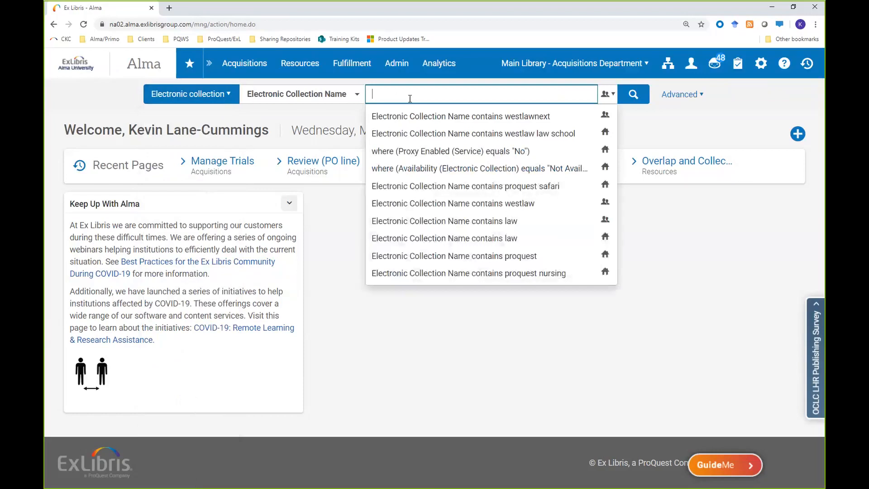
text(k)
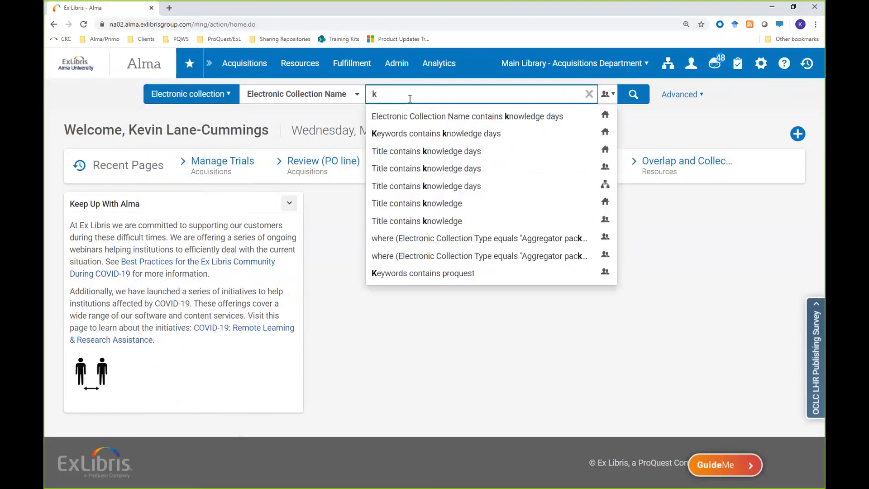
text(nowledge days)
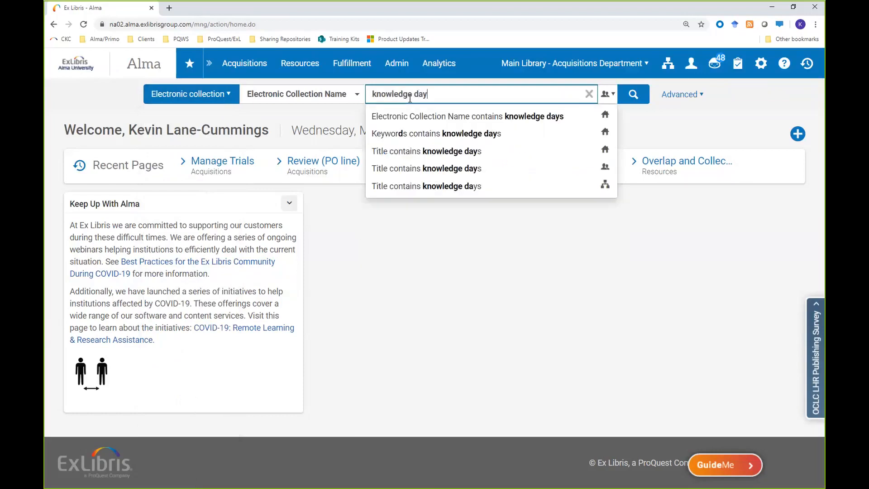
key(Return)
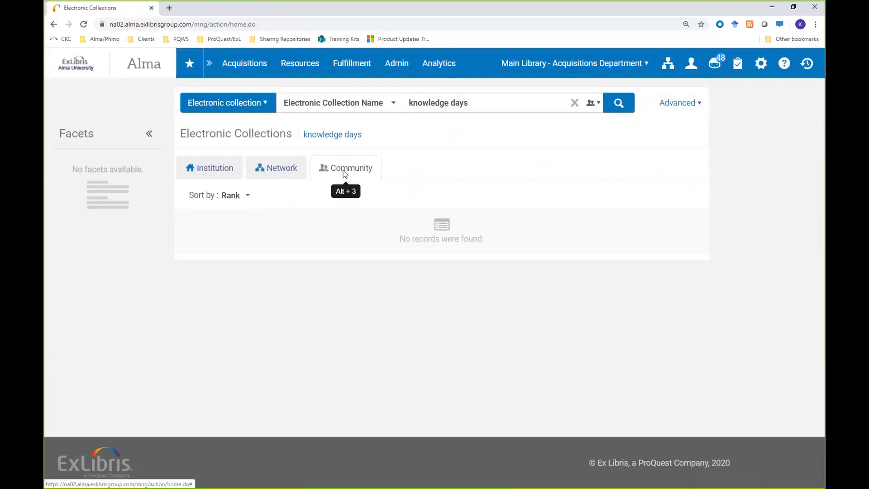
click(210, 174)
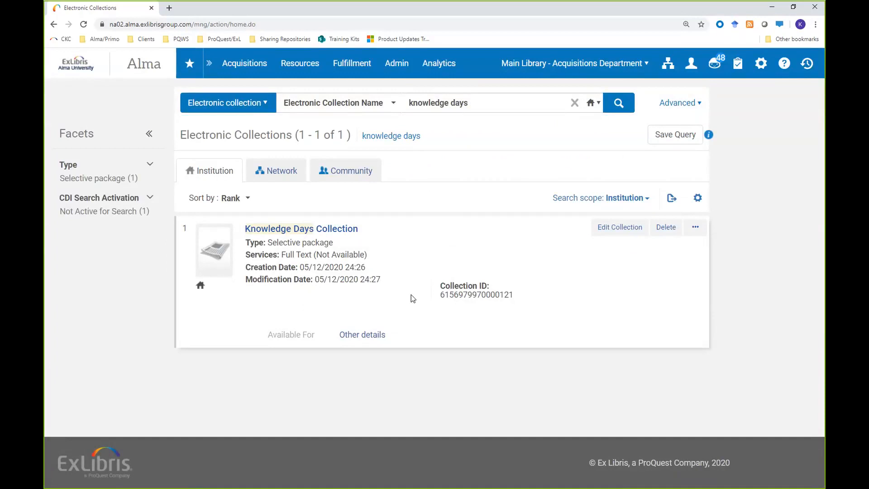
Step: Open the list of import profiles for management
click(245, 64)
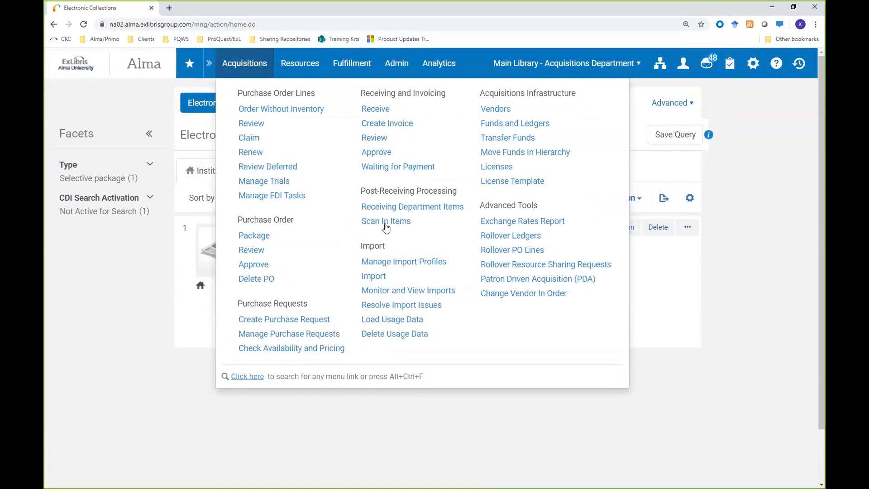
click(388, 267)
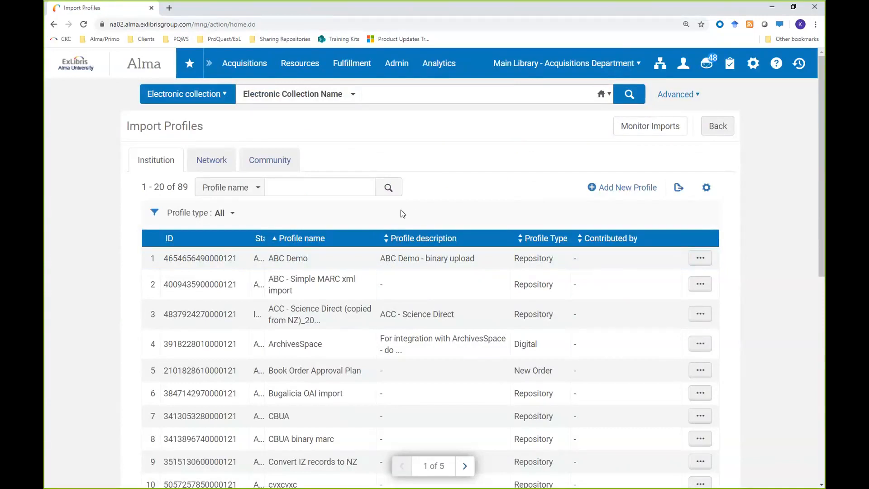
click(308, 188)
text(ke)
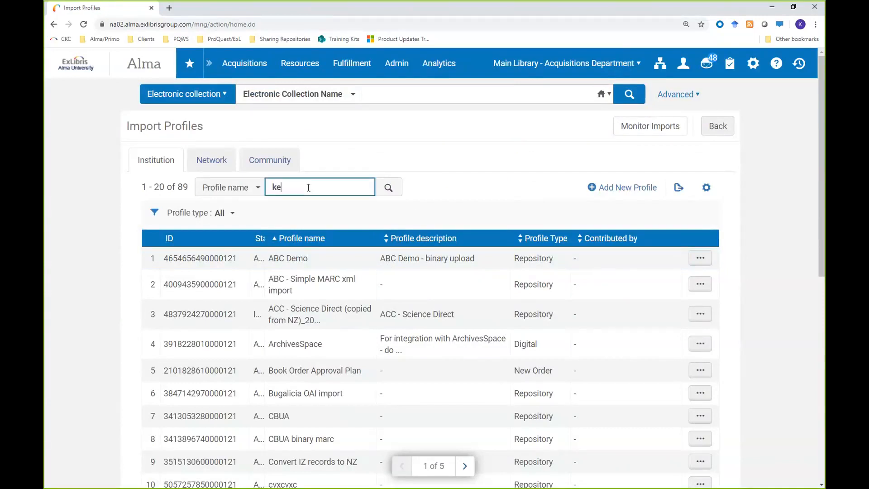
text(vin)
key(Return)
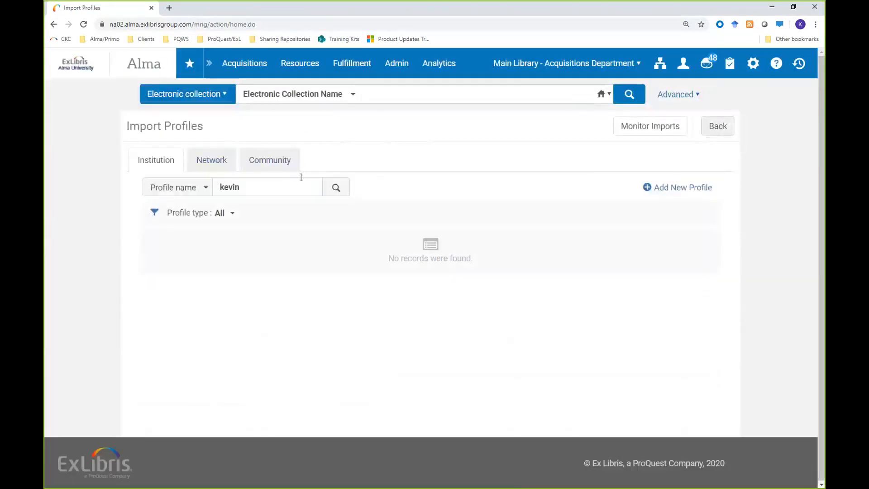
Step: Search the import profile names for "knowledge days" and open the Knowledge Days Import Profile for editing
drag(251, 189, 181, 186)
text(k)
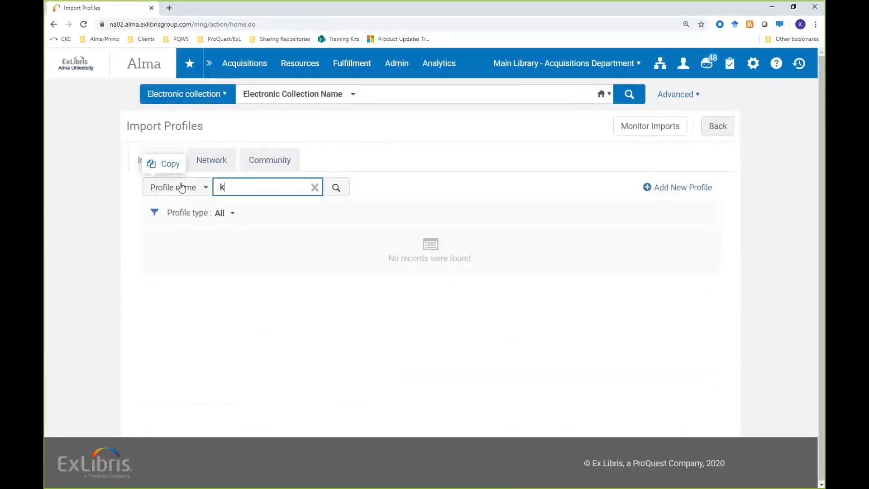
text(nowledge days)
key(Return)
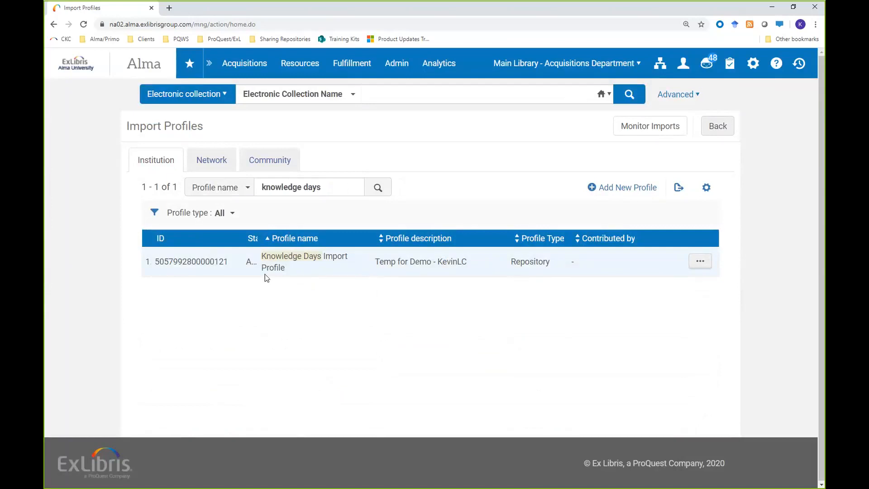
click(700, 262)
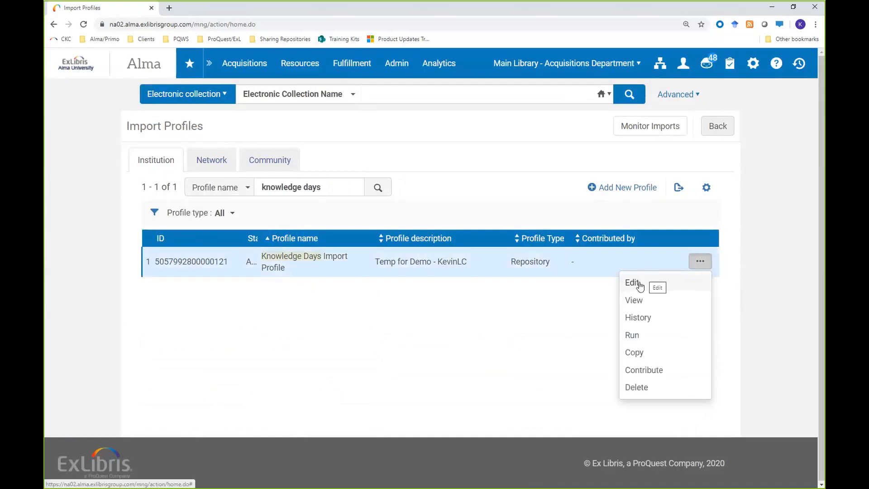
click(566, 278)
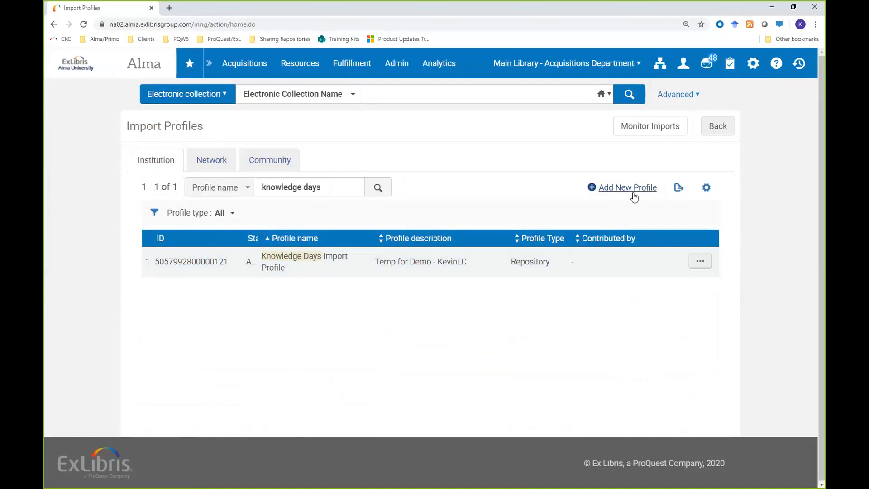
click(701, 261)
click(646, 289)
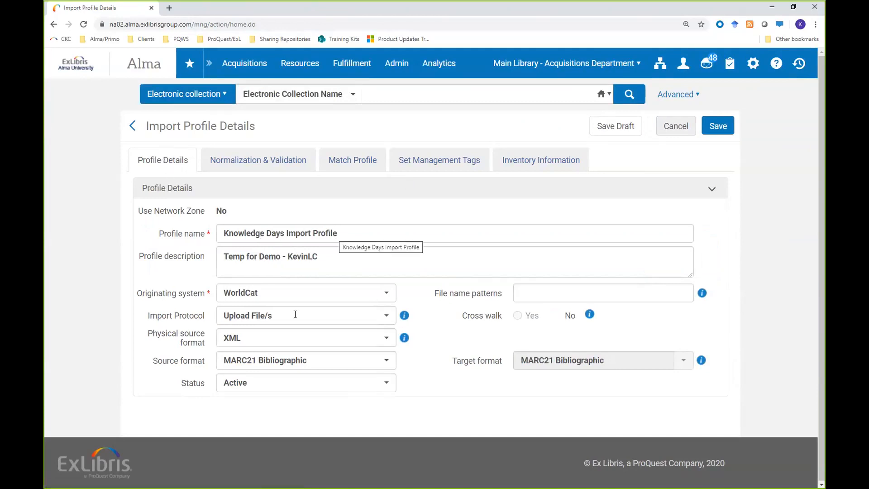
Step: Review the originating system choices in the profile details and select Upload File/s as the import protocol
click(387, 294)
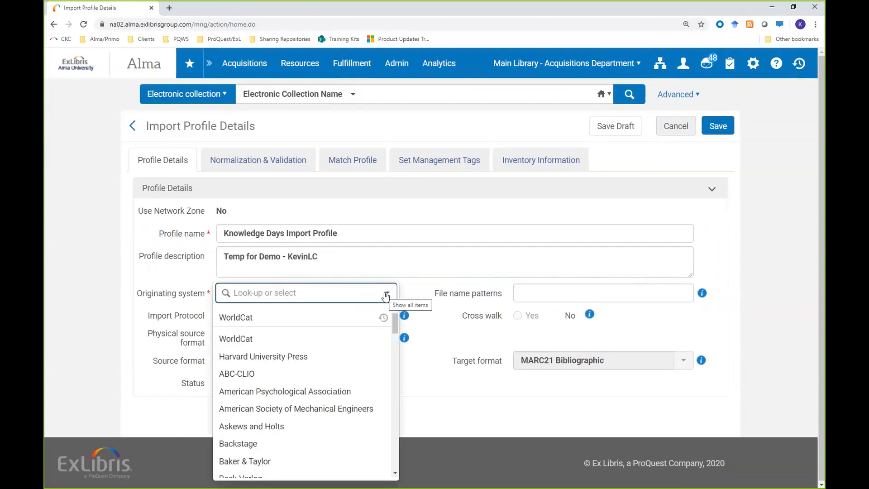
click(423, 290)
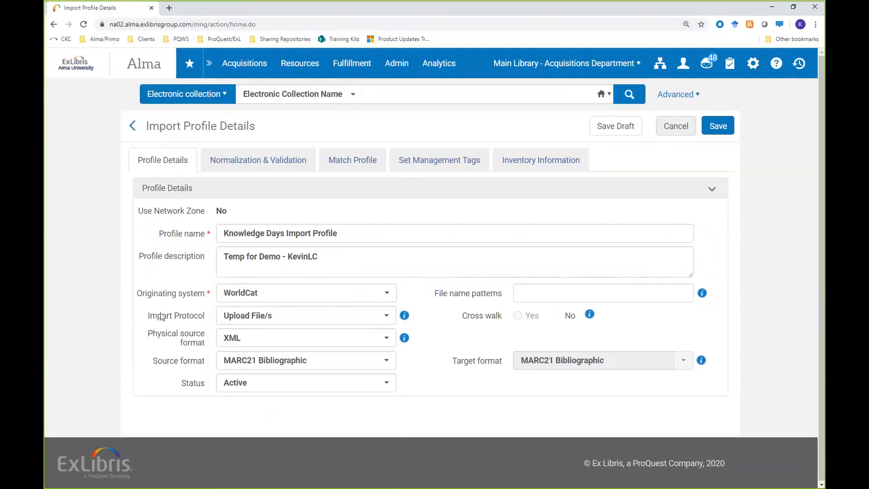
click(388, 320)
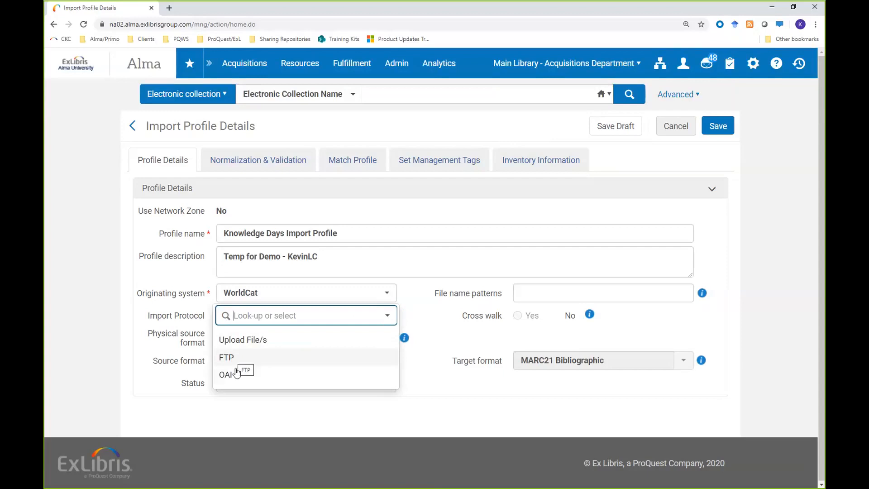
click(256, 343)
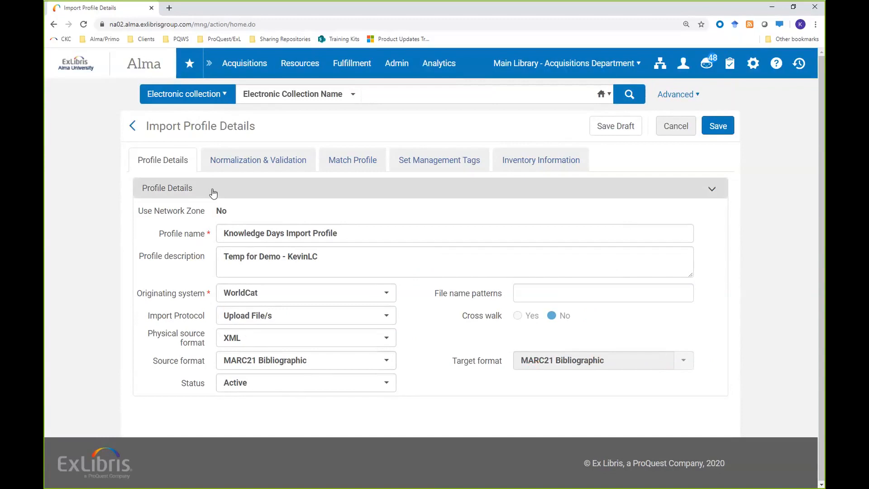
Step: Browse the filter rules available in the profile's normalization and validation settings without choosing one
click(235, 161)
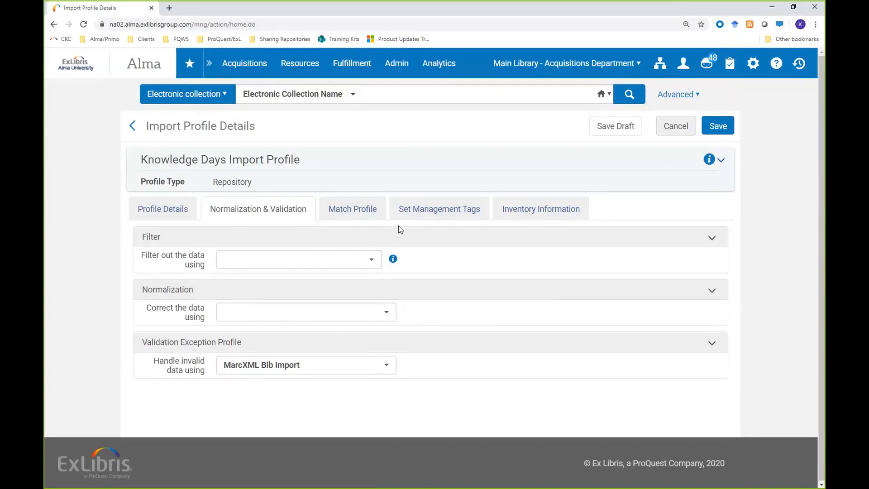
click(373, 260)
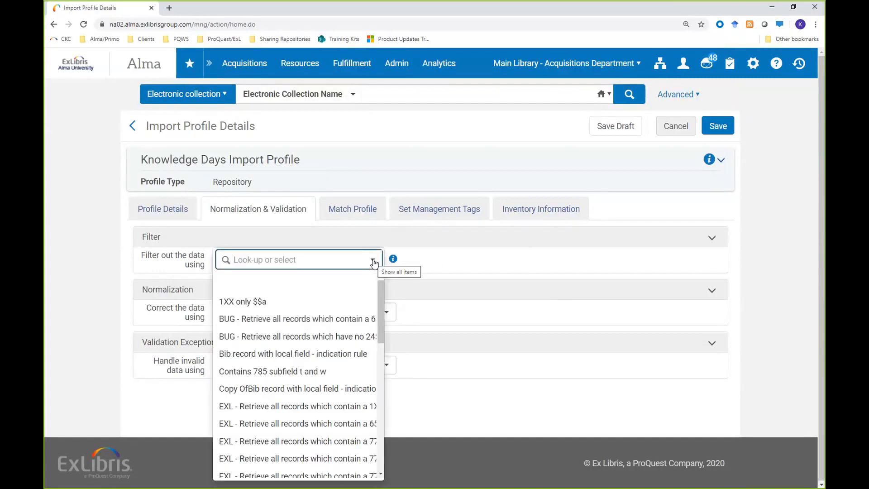
drag(378, 284, 381, 335)
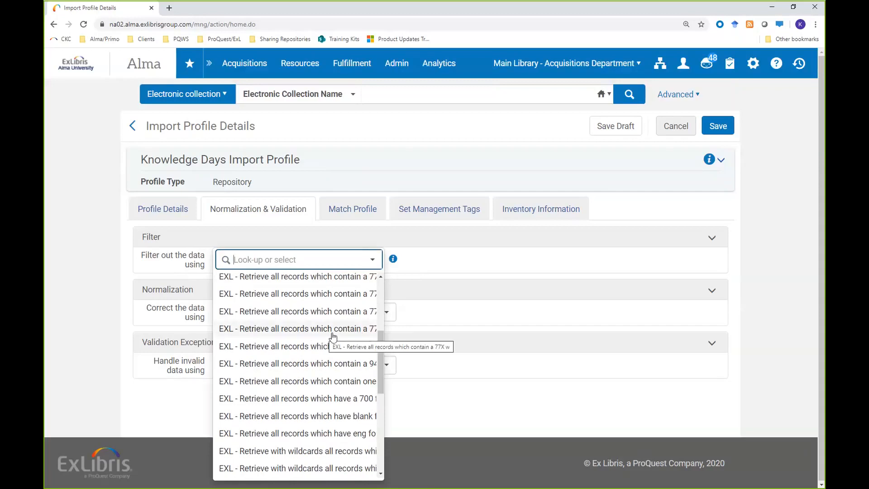
drag(384, 354, 397, 265)
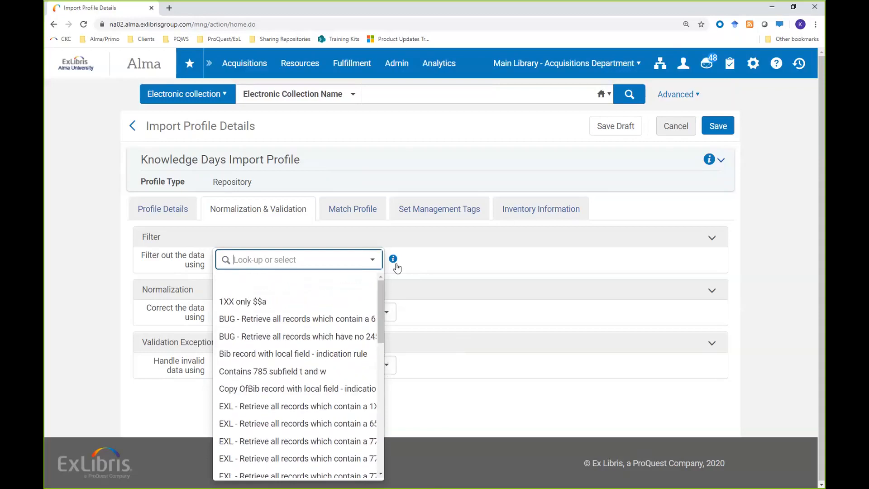
click(93, 267)
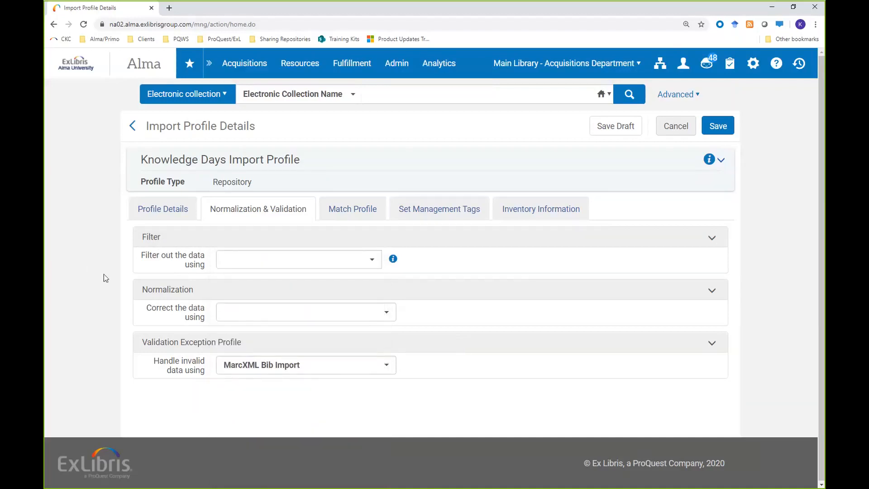
Step: Examine the normalization processes for correcting data and the validation exception options for handling invalid data
click(240, 315)
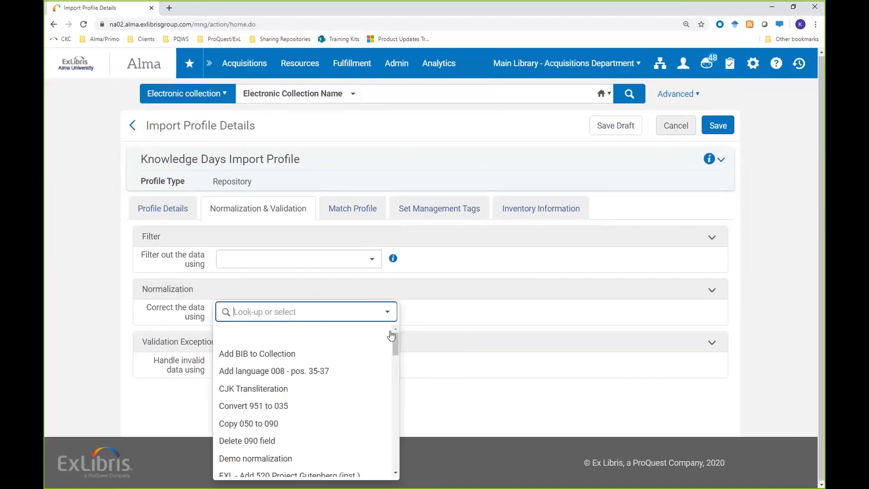
drag(395, 338, 395, 349)
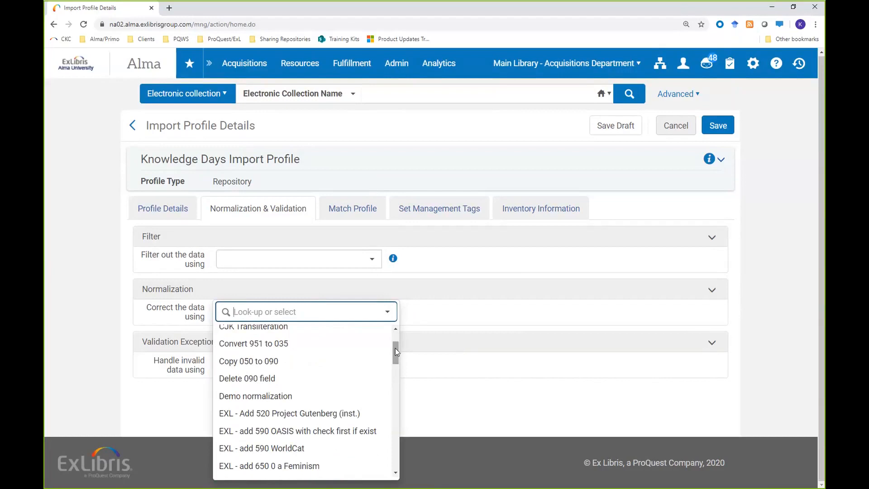
drag(396, 348, 397, 369)
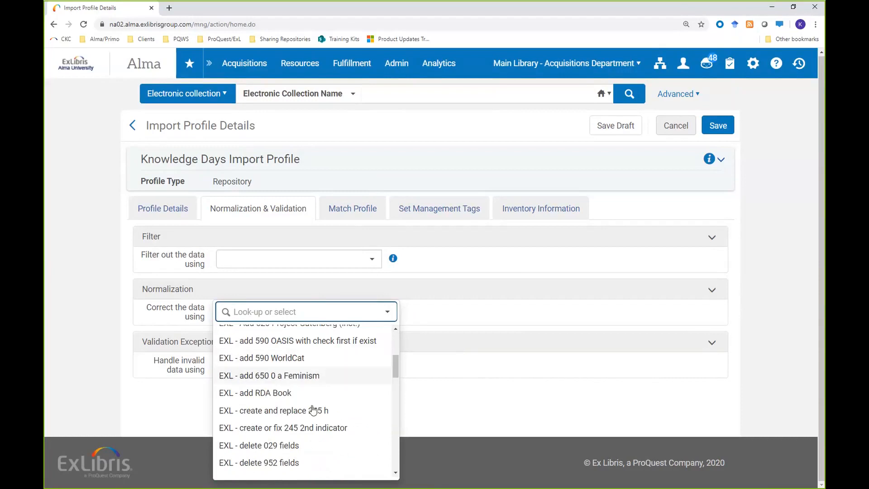
scroll(351, 430, down, 1)
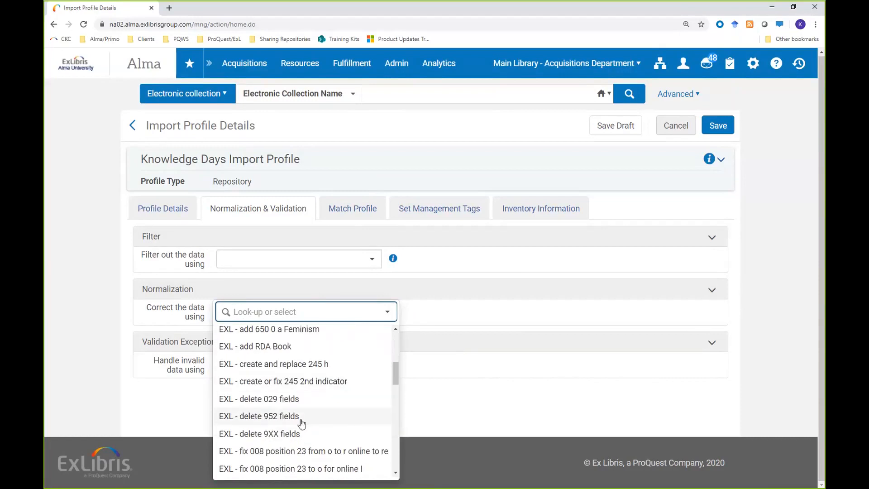
scroll(302, 423, down, 1)
click(87, 315)
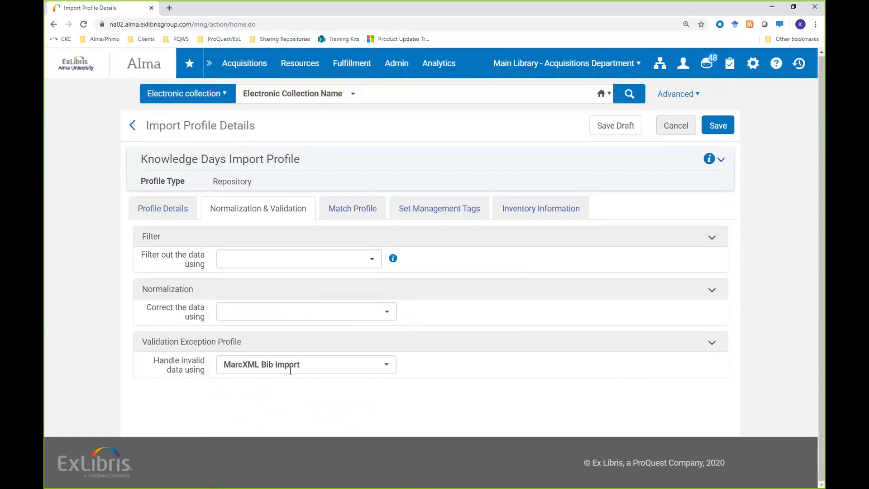
click(390, 367)
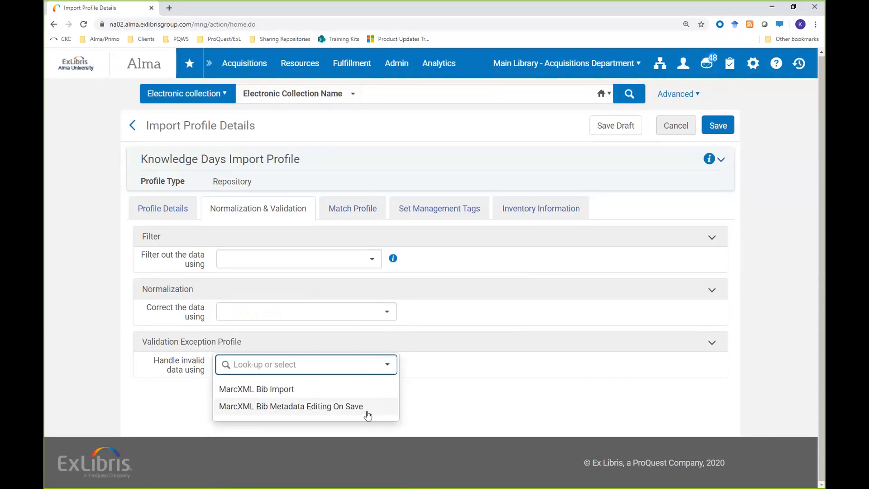
click(127, 399)
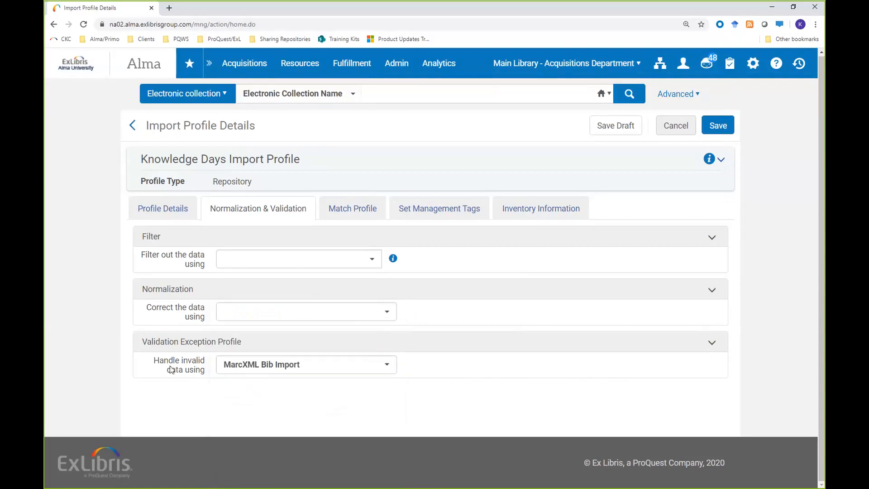
Step: Review the serial and non-serial match methods available in the match profile without choosing a different one
click(349, 211)
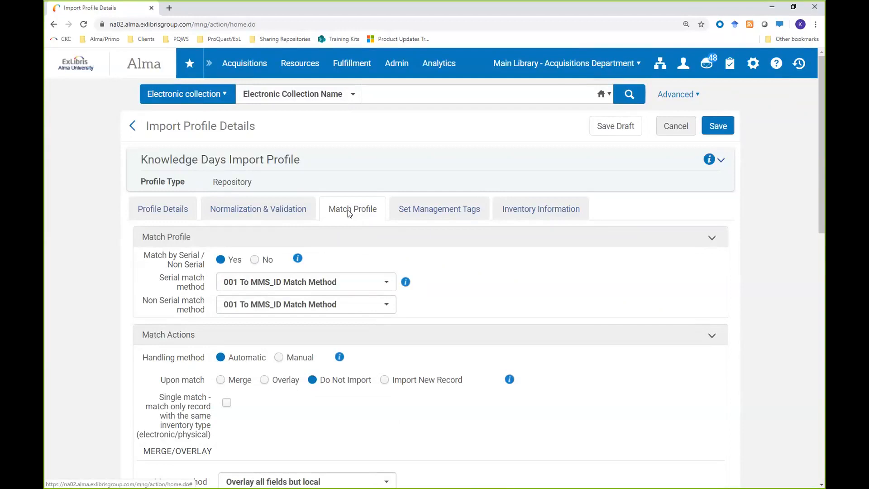
scroll(123, 279, down, 1)
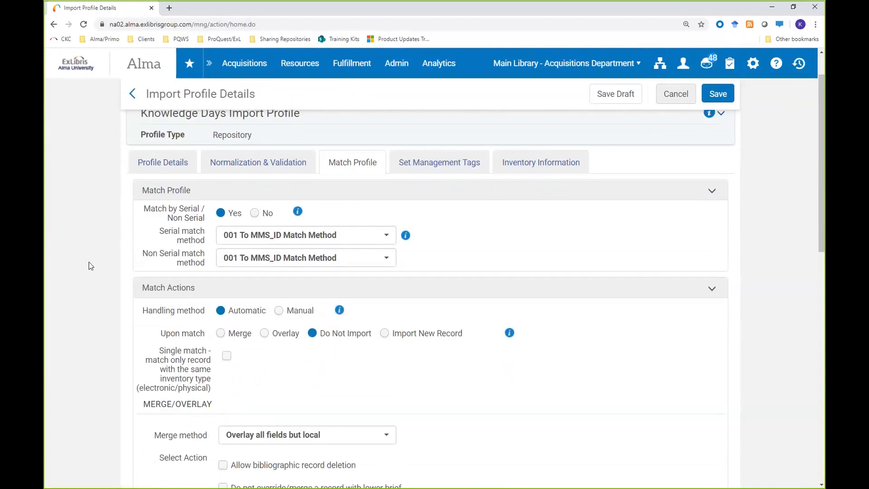
scroll(89, 262, up, 1)
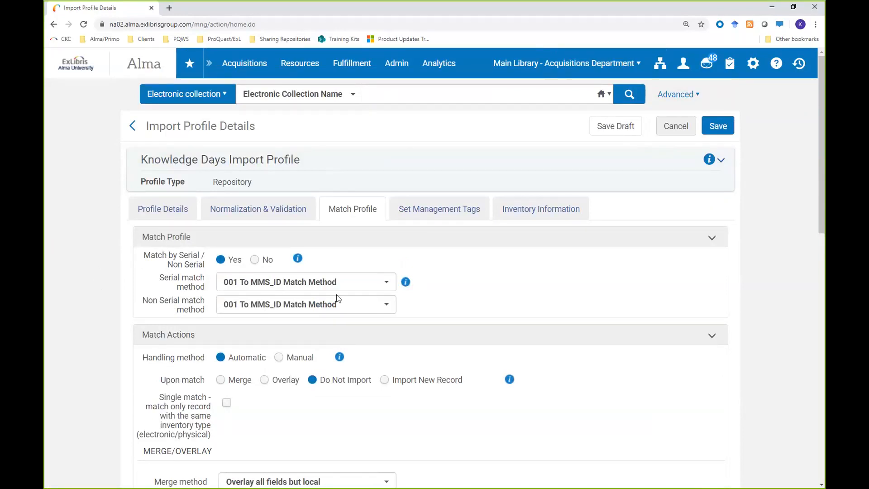
click(385, 305)
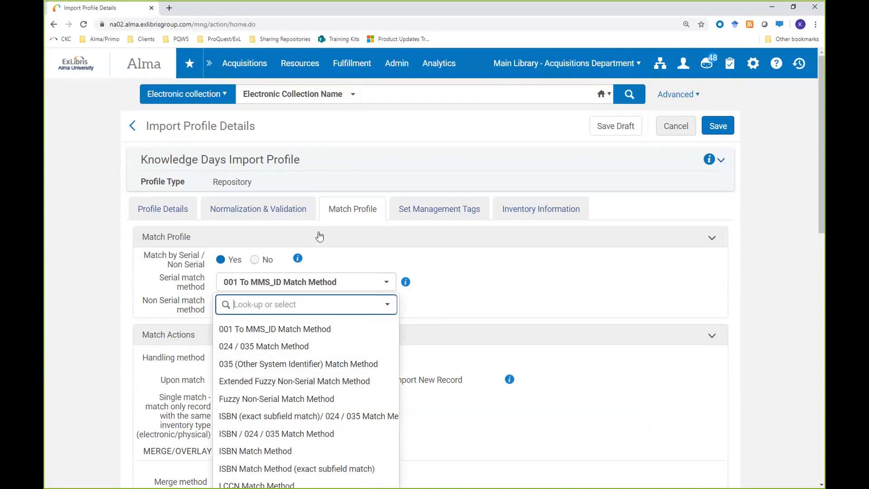
click(113, 266)
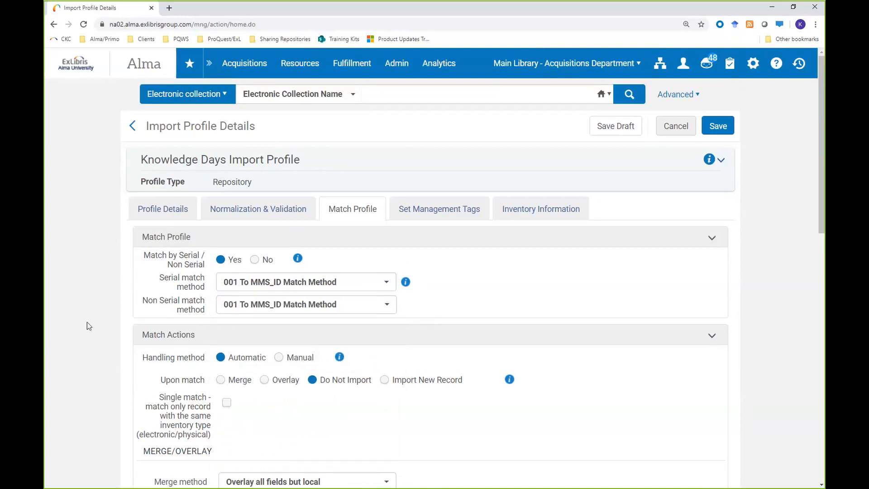
Step: Examine the match actions and browse the merge method choices under Merge/Overlay
scroll(120, 336, down, 2)
scroll(124, 326, down, 1)
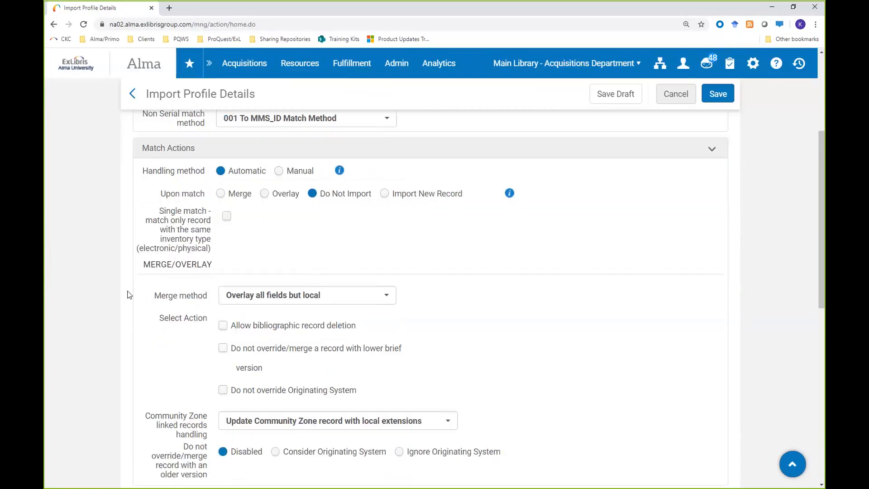
scroll(73, 290, down, 2)
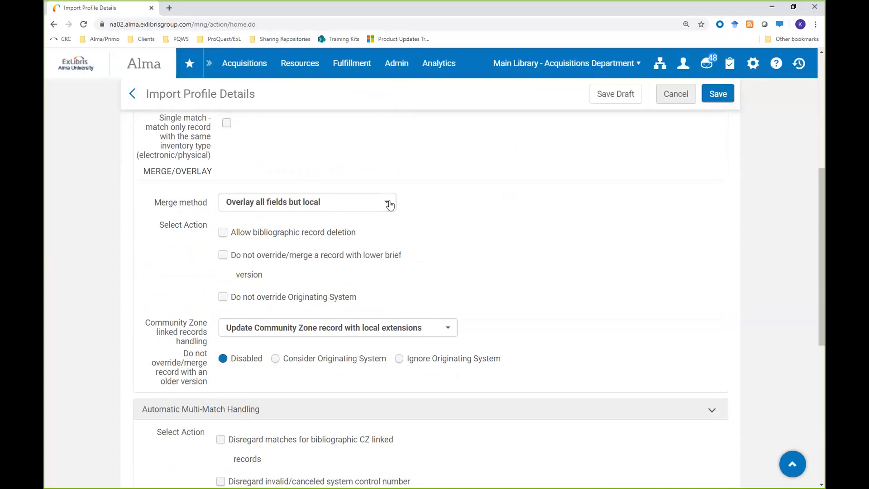
scroll(369, 205, up, 1)
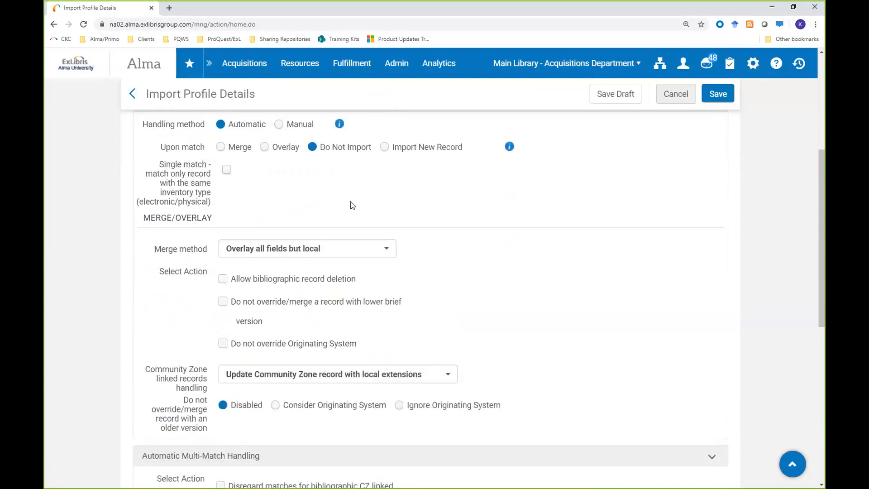
click(392, 249)
click(413, 249)
scroll(414, 267, down, 1)
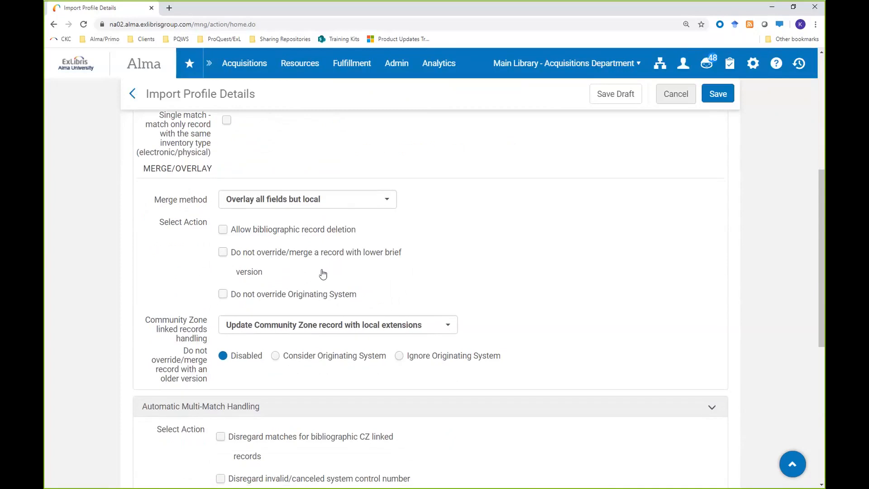
Step: Browse the Community Zone linked records handling options without choosing a different one
scroll(291, 272, down, 2)
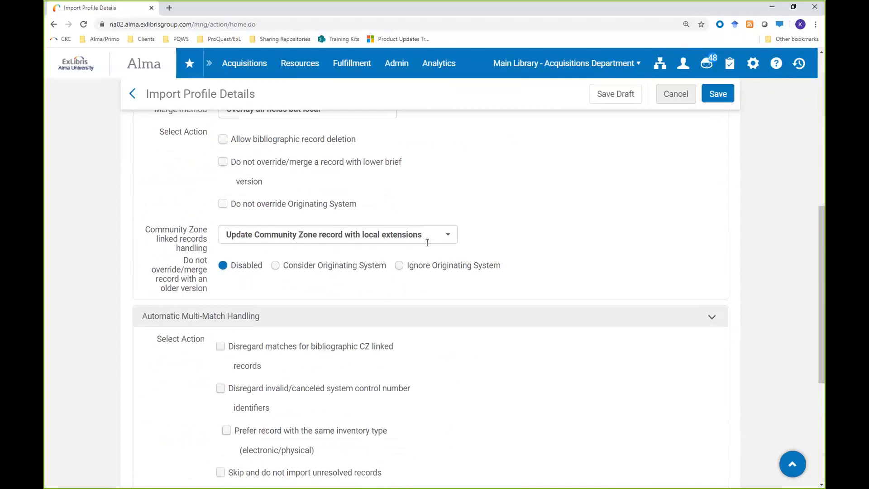
click(450, 238)
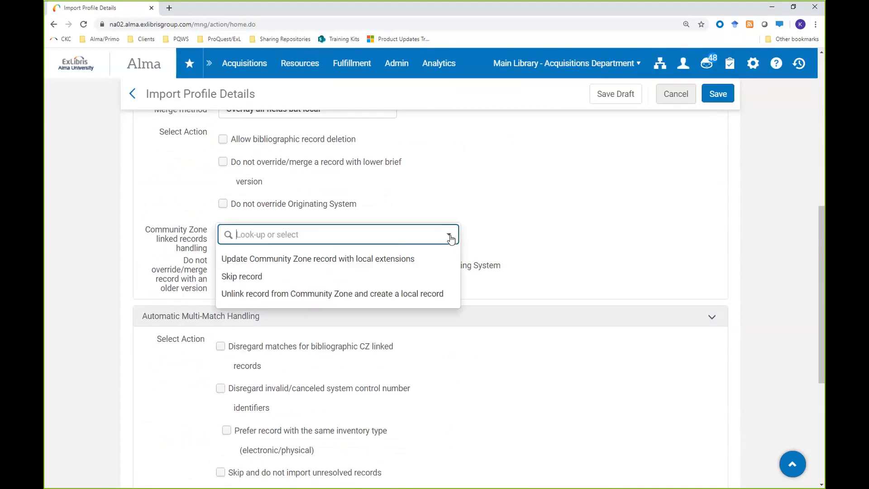
click(447, 203)
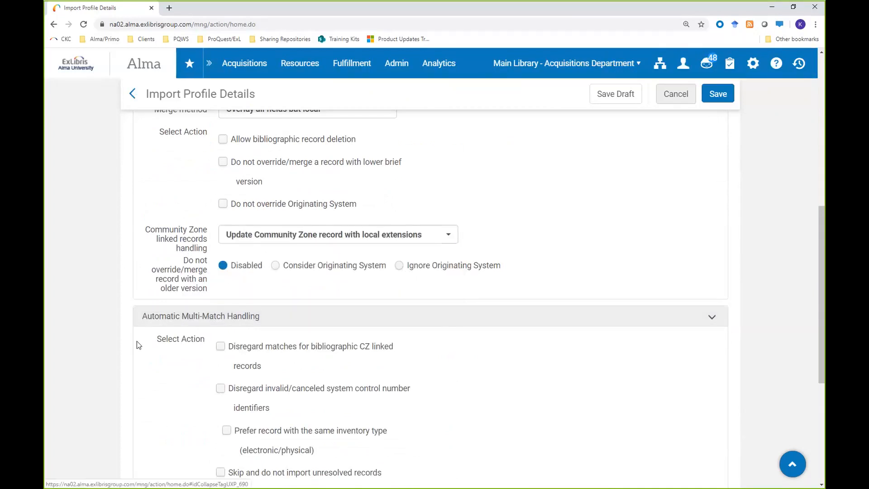
Step: Examine the automatic multi-match handling, record redirection and no-match settings of the match profile
scroll(136, 340, down, 1)
scroll(132, 295, down, 2)
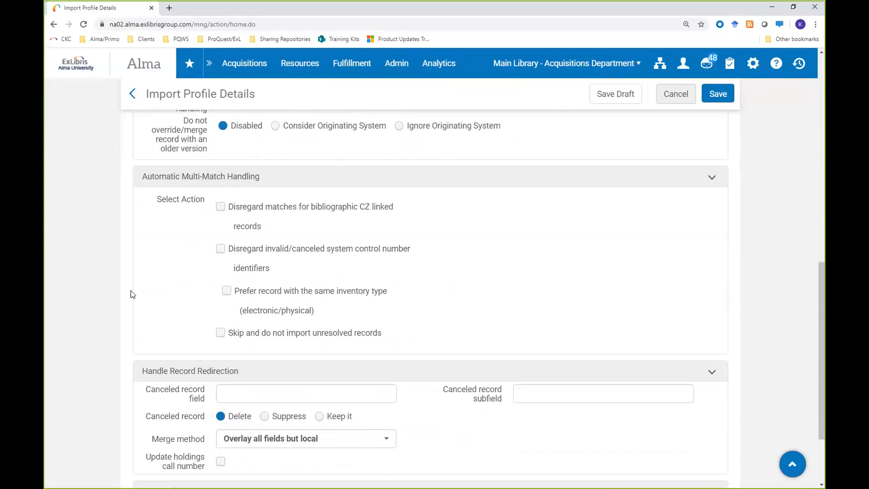
scroll(130, 293, down, 1)
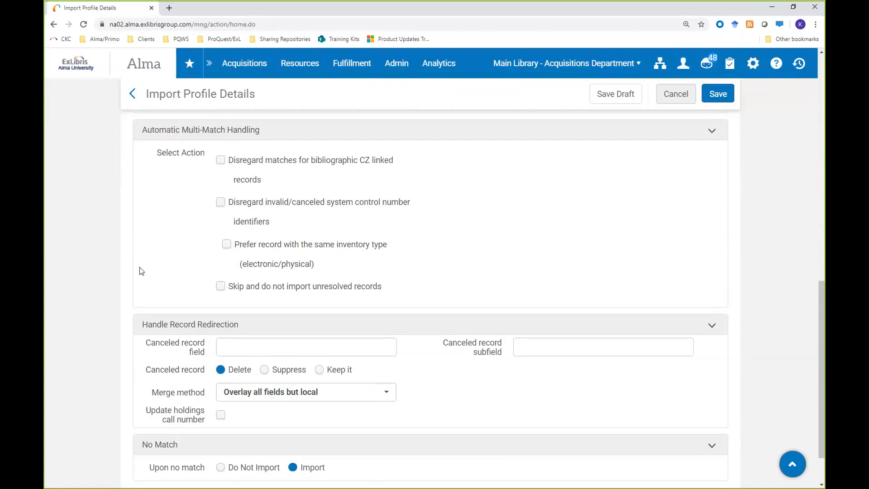
scroll(249, 289, up, 10)
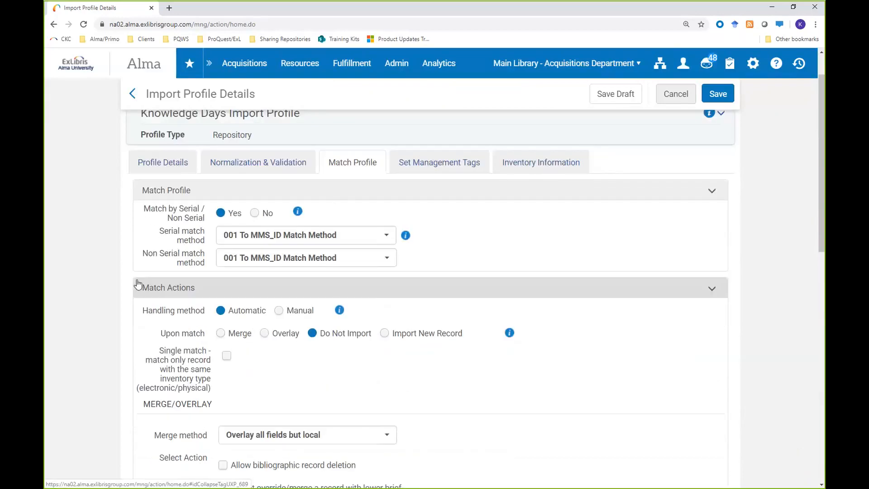
scroll(136, 283, up, 1)
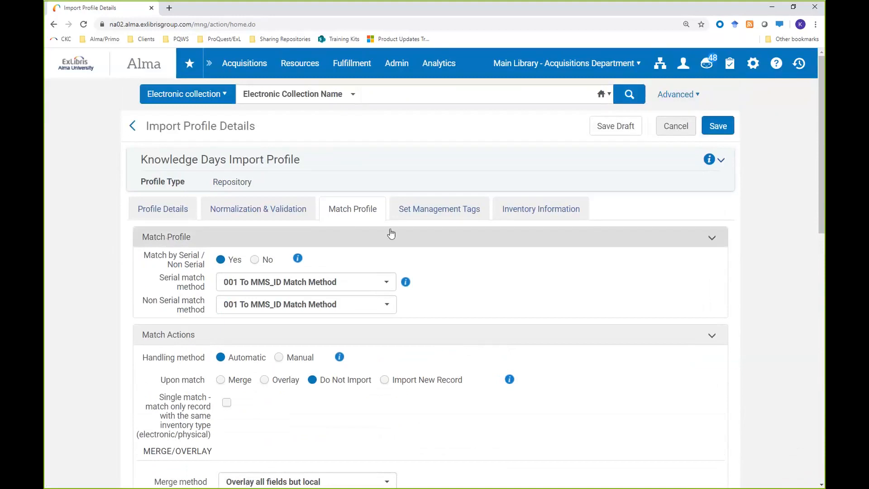
Step: Review the management tags for record suppression and OCLC synchronization, including the condition choices for suppressing records from publish/delivery
click(431, 212)
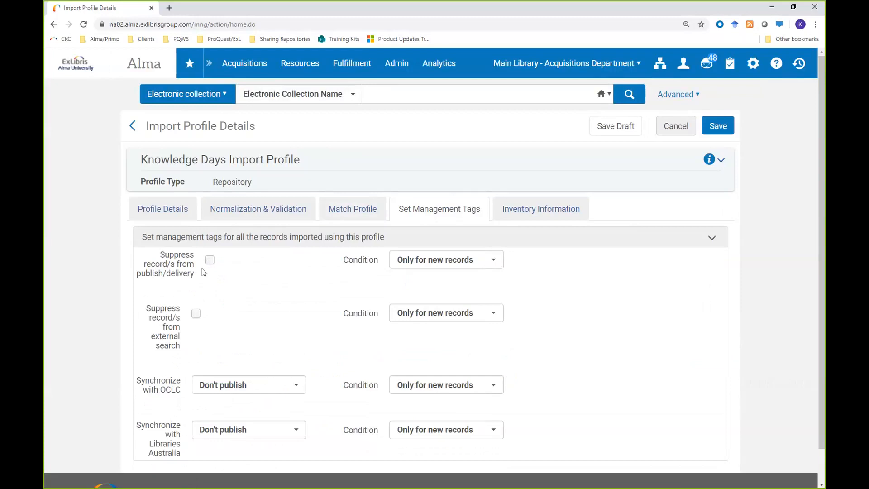
click(491, 266)
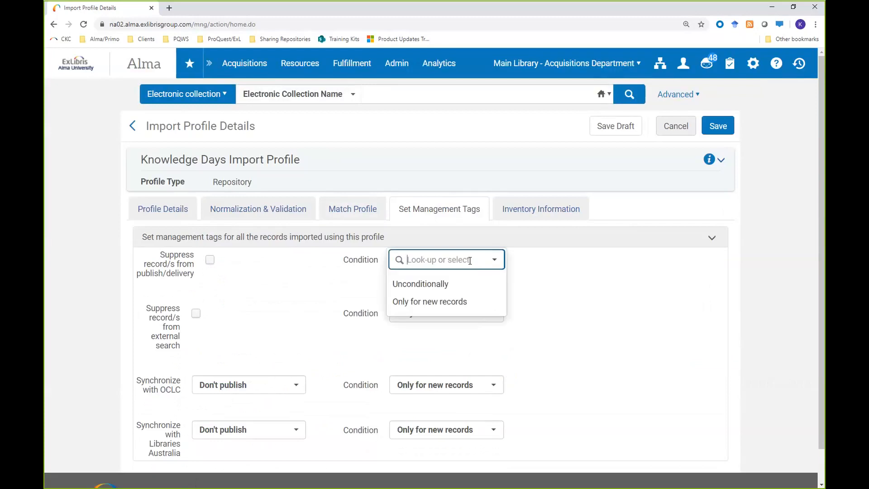
click(281, 267)
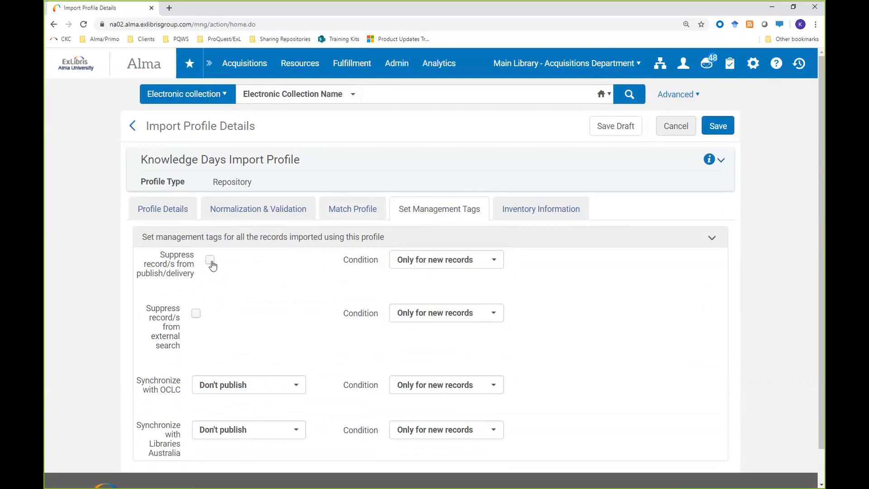
scroll(118, 349, down, 1)
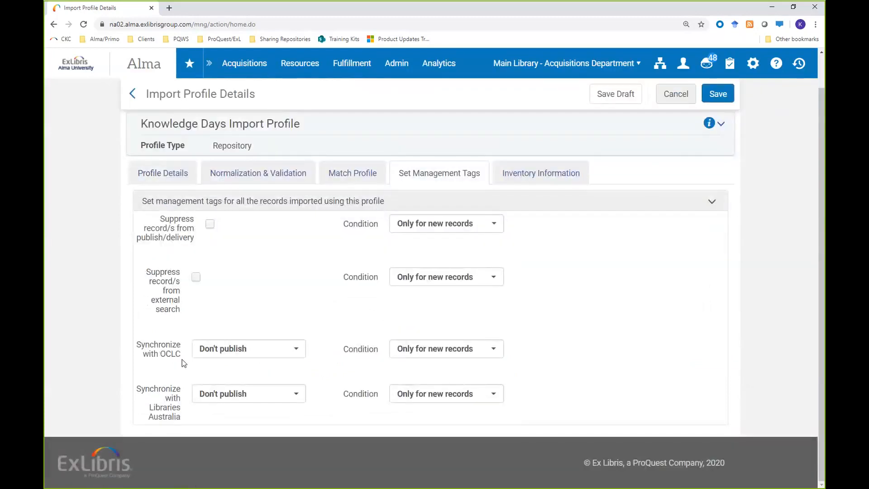
drag(139, 347, 136, 348)
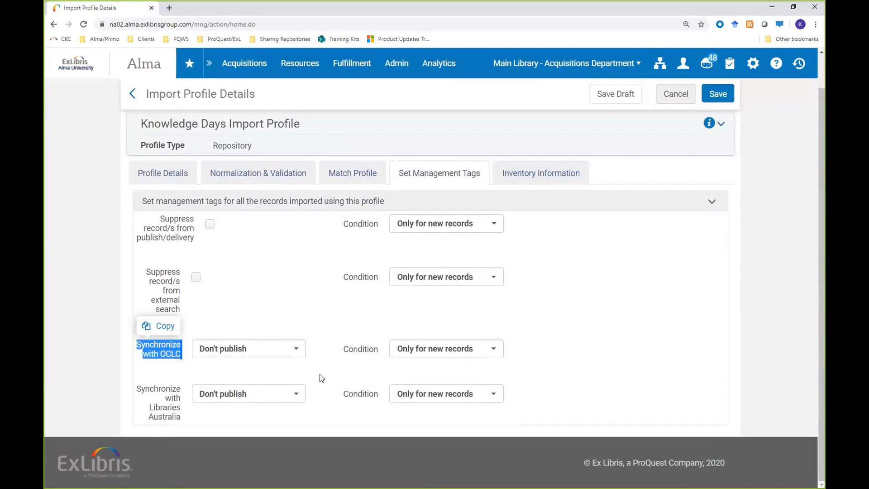
scroll(493, 246, up, 2)
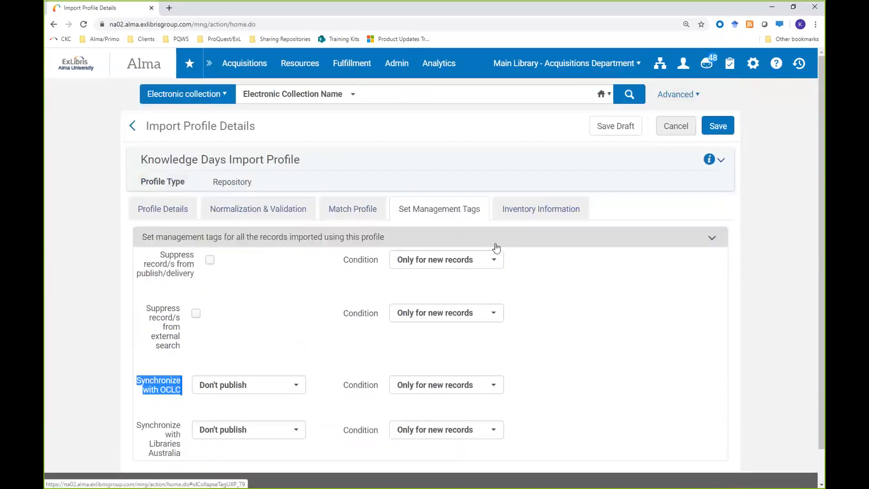
Step: Review the inventory operation choices and save the Knowledge Days Import Profile
click(533, 212)
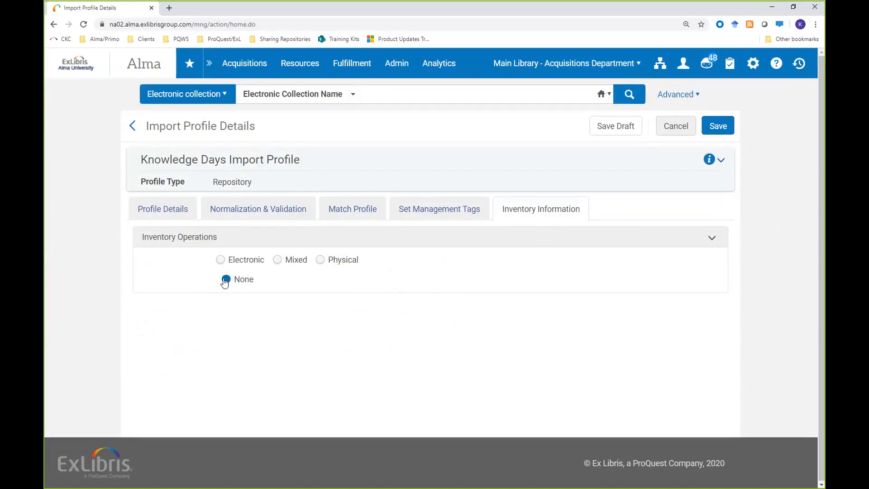
click(722, 127)
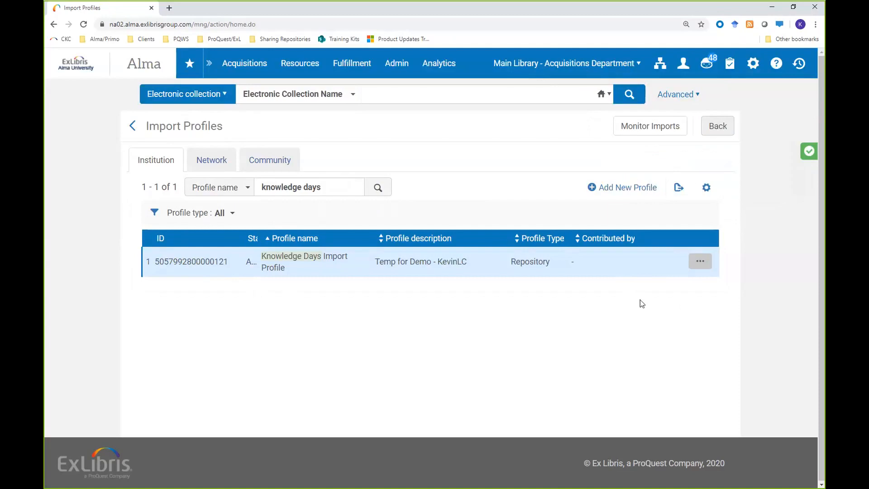
Step: Run the Knowledge Days Import Profile and try to add Session_1_portfolios.mrc to the import's files list
click(700, 264)
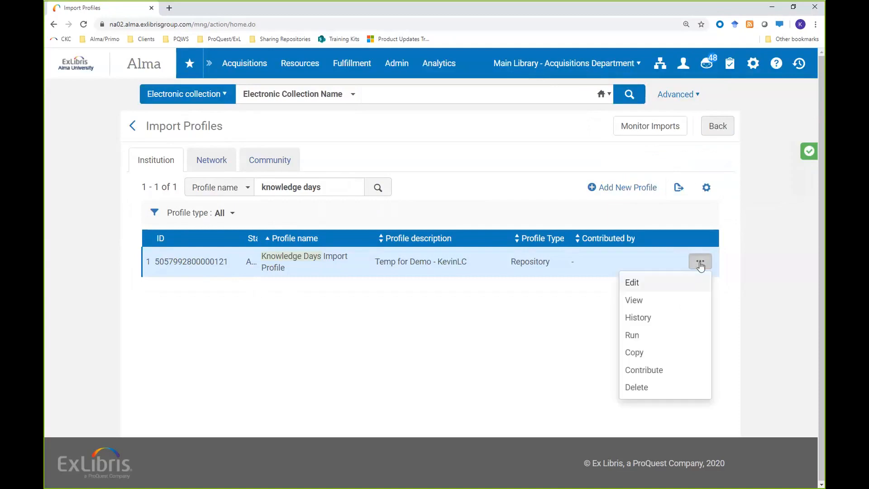
click(631, 335)
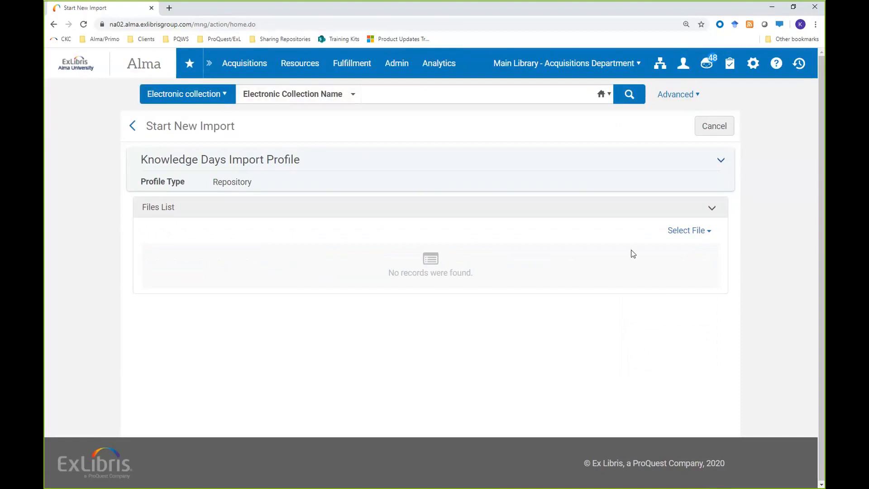
click(695, 230)
click(704, 279)
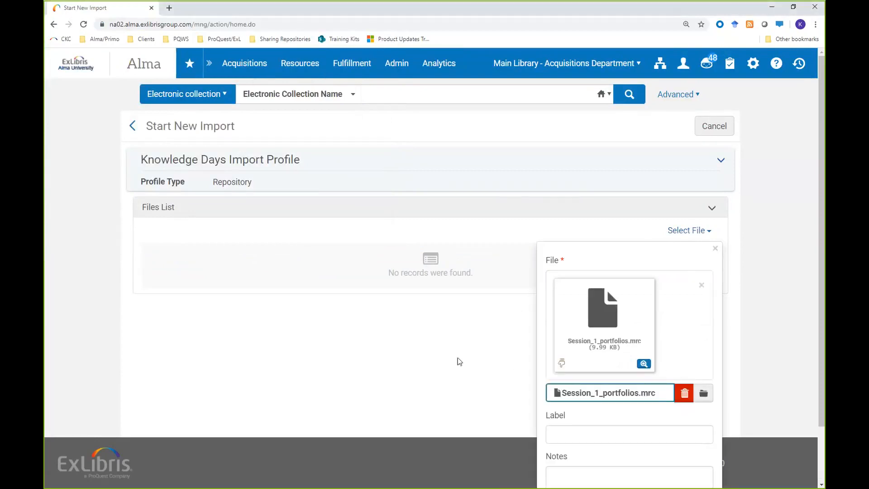
drag(601, 255, 596, 218)
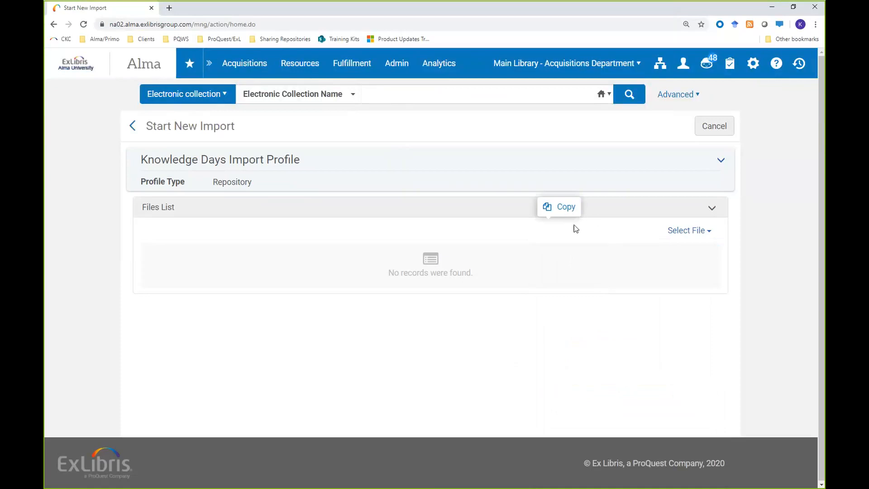
click(684, 231)
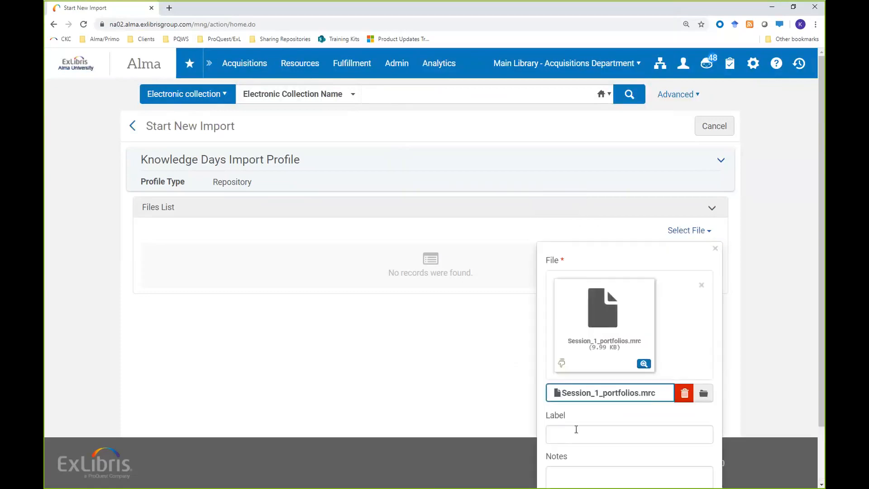
scroll(757, 306, down, 2)
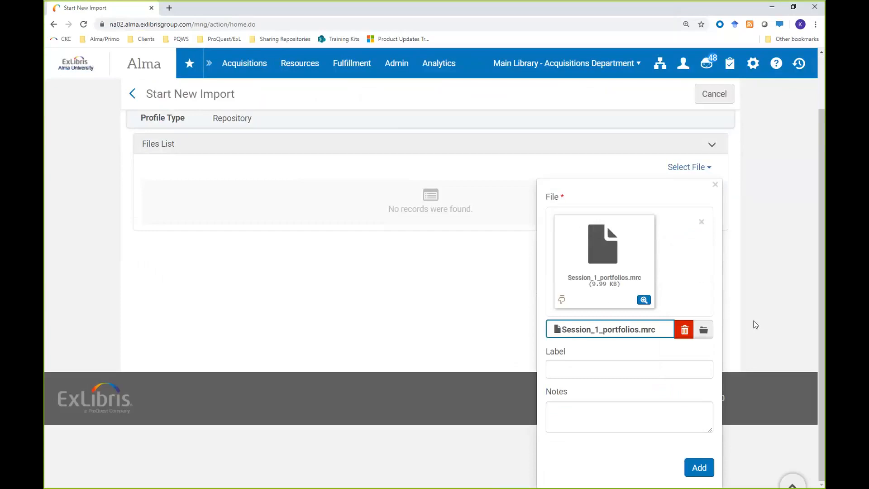
click(699, 474)
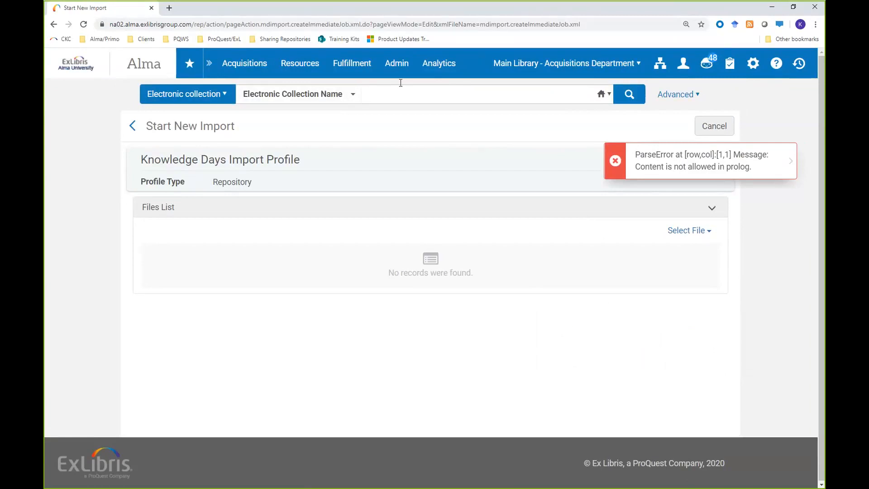
click(396, 64)
key(alt)
key(alt+Tab)
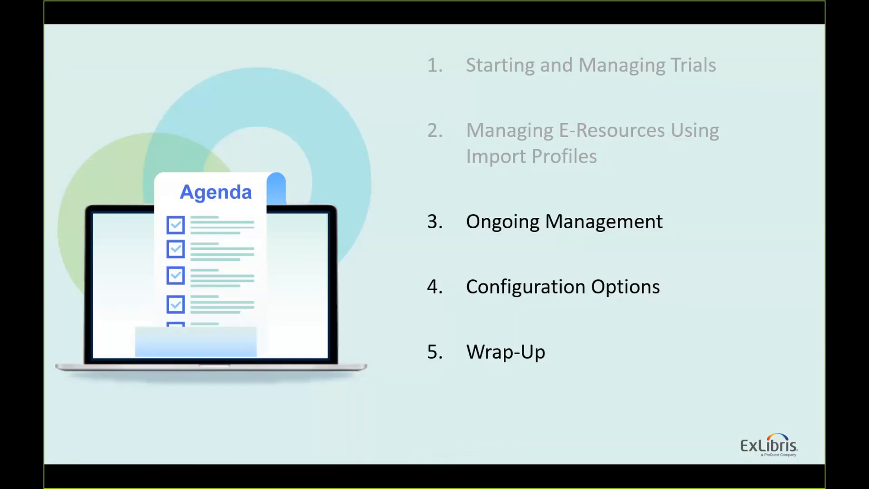
key(Right)
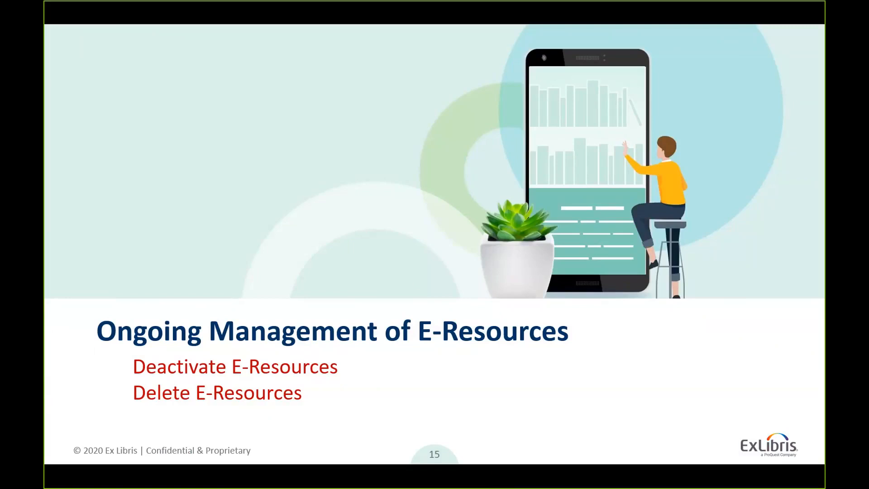
key(Right)
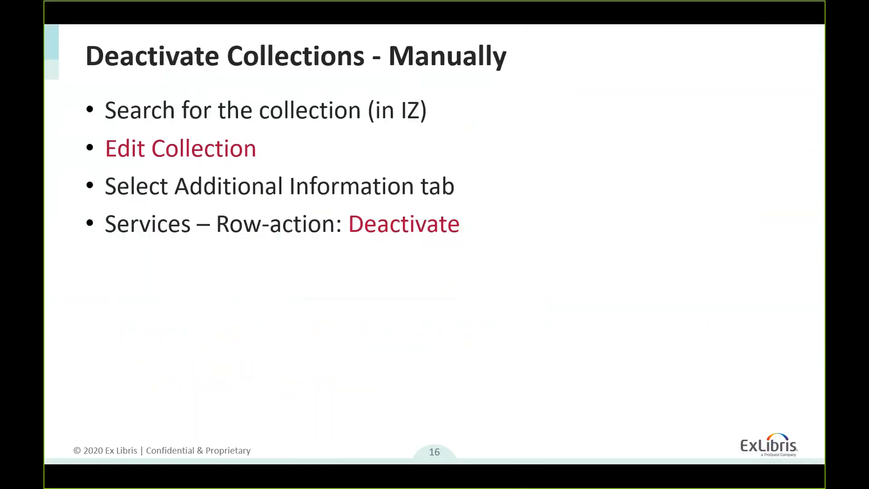
key(Right)
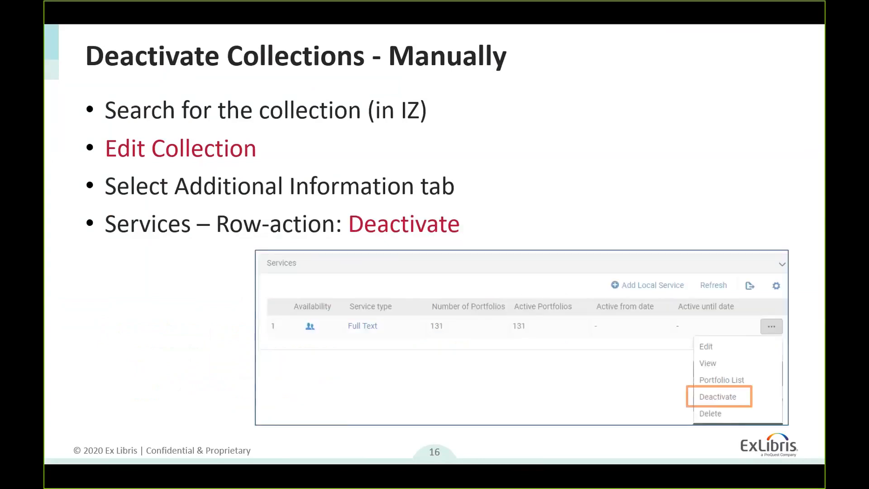
key(Right)
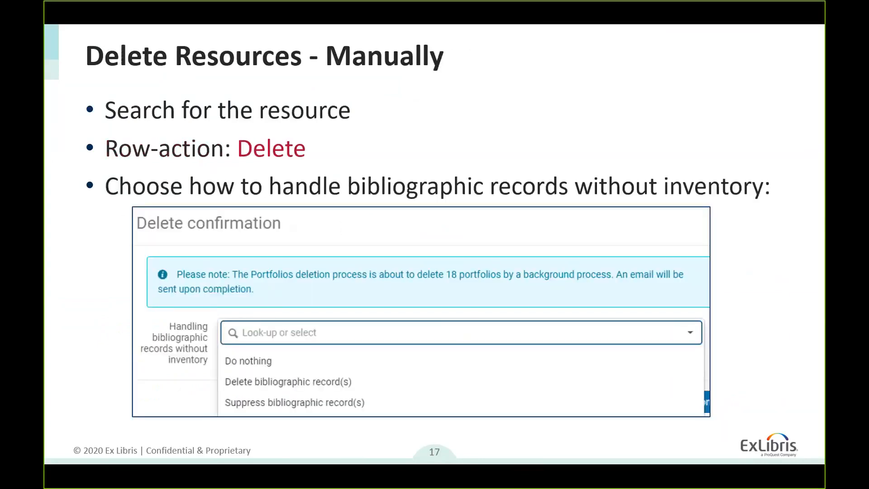
key(Right)
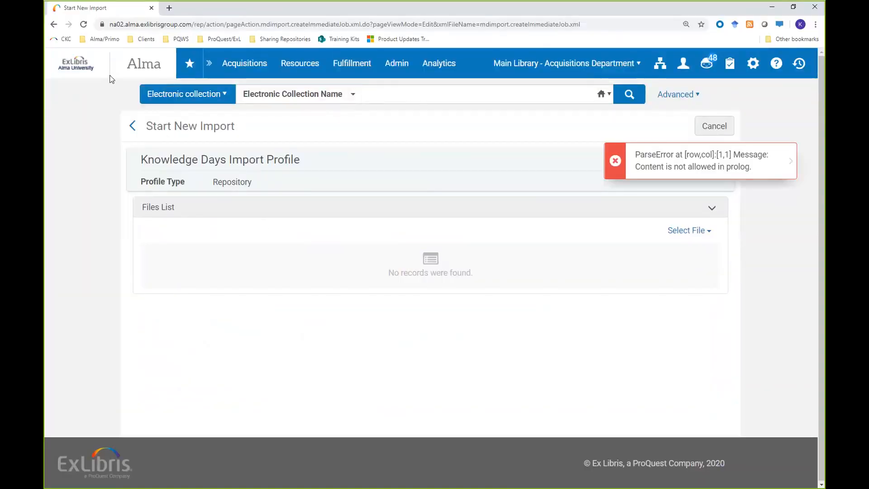
Step: Search the institution's electronic collections for "knowledge days" and review the actions available for the Knowledge Days Collection
click(91, 66)
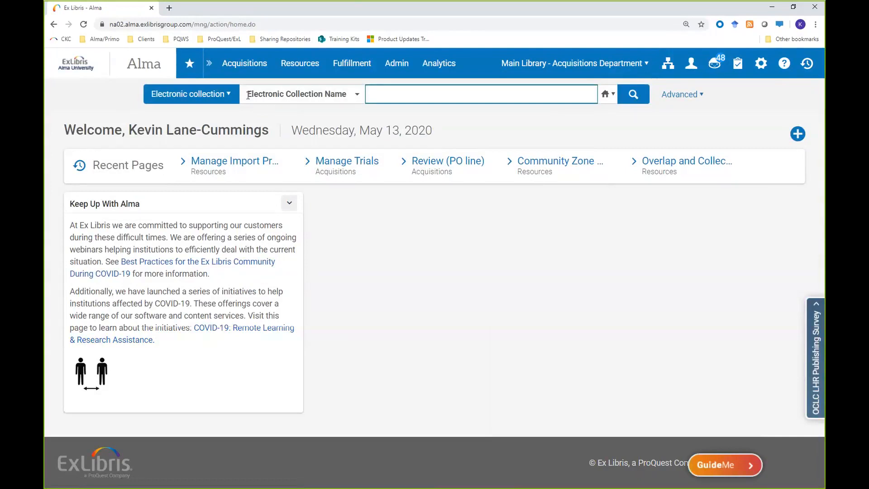
click(406, 101)
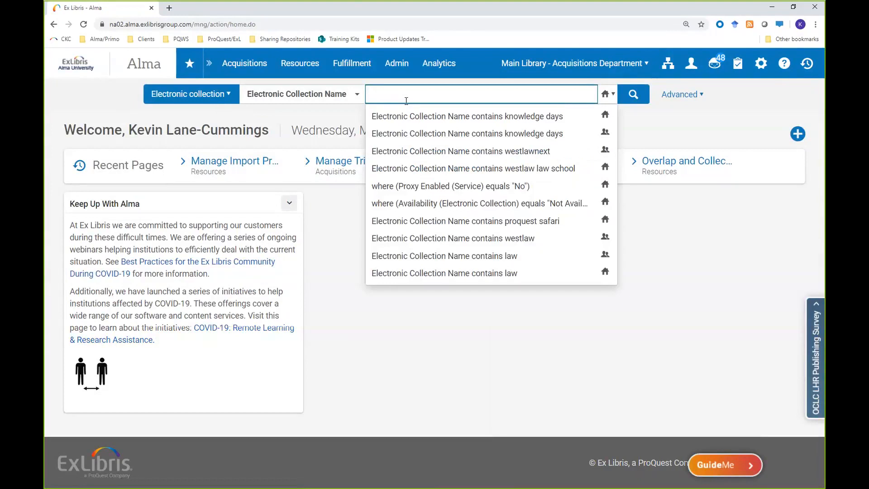
click(431, 118)
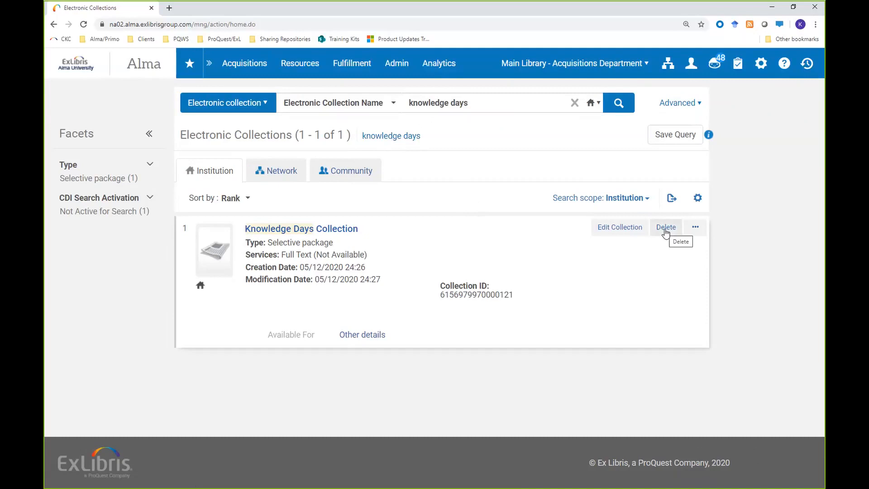
click(686, 231)
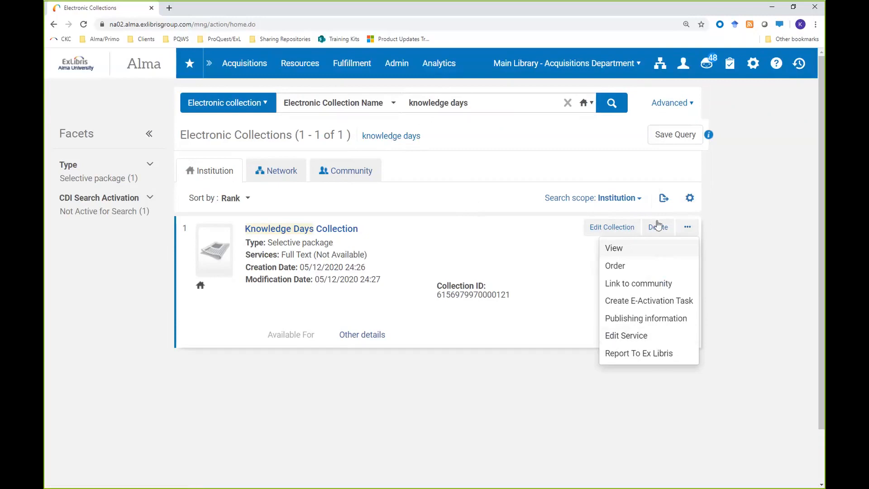
click(479, 198)
Step: Search the institution's electronic collections by name for "proquest safari"
drag(480, 103, 383, 97)
key(BackSpace)
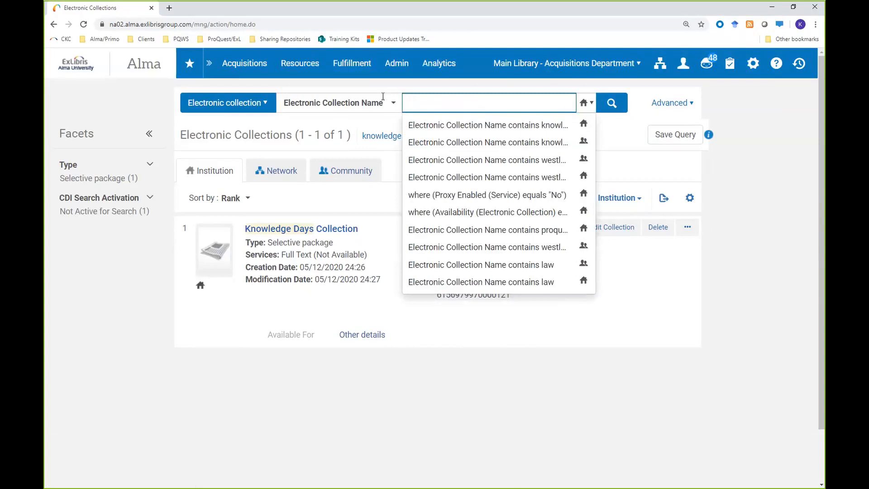
text(proquest s)
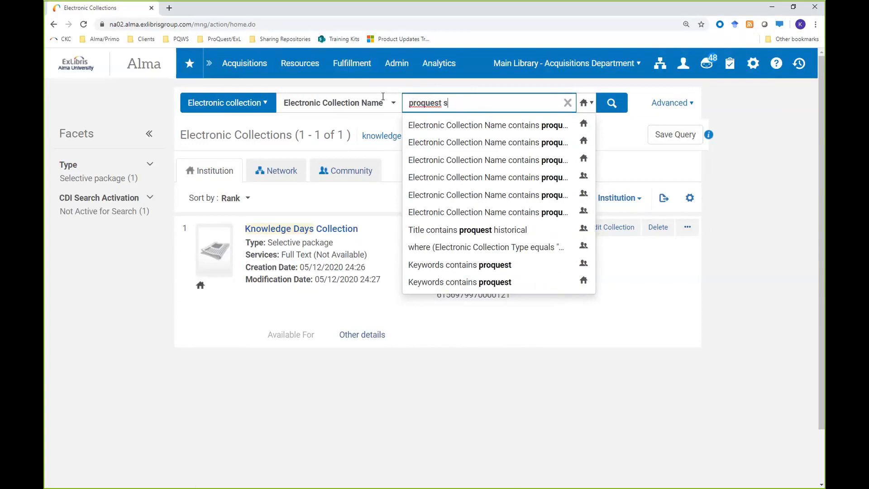
text(afari)
key(Return)
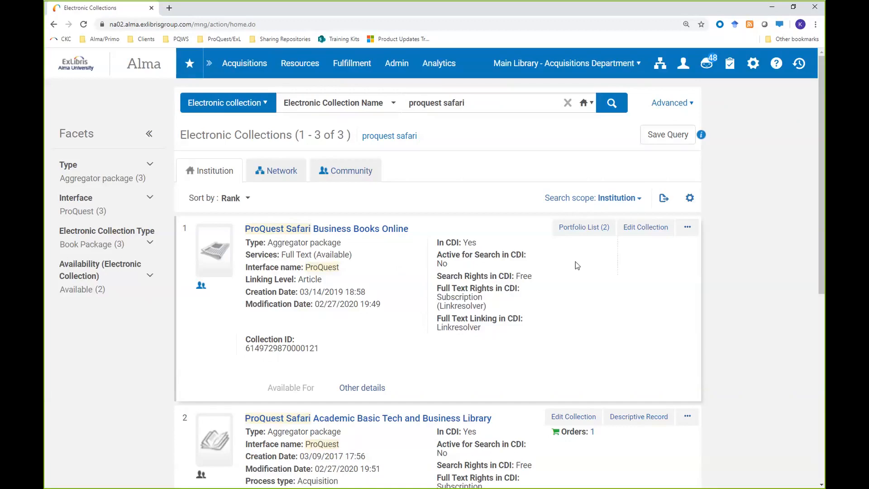
Step: Deactivate the Full Text service of the ProQuest Safari Business Books Online collection and save the collection
click(688, 228)
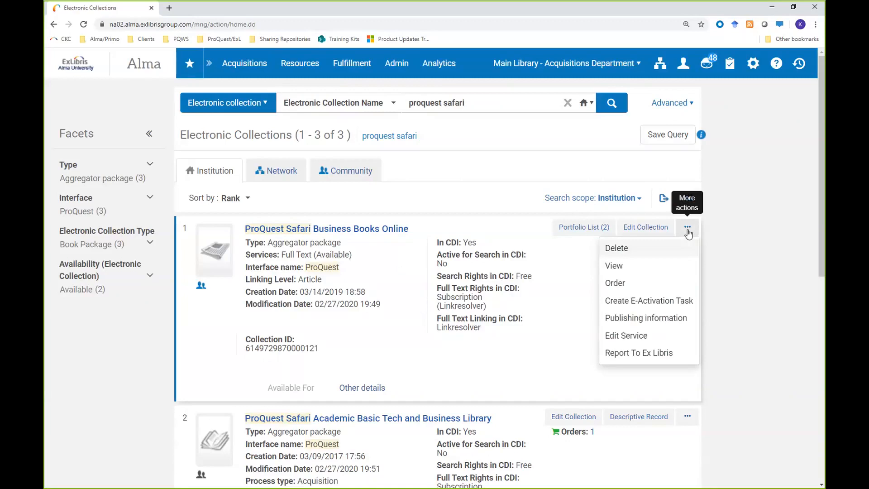
click(641, 232)
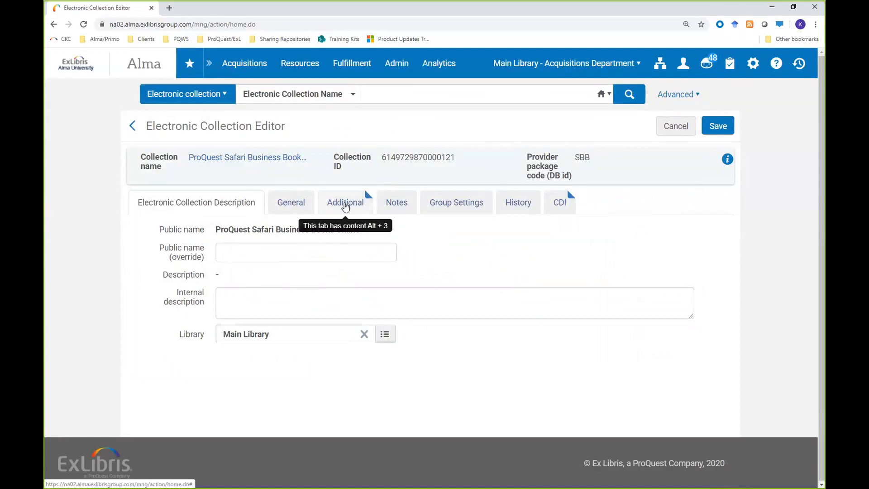
click(346, 204)
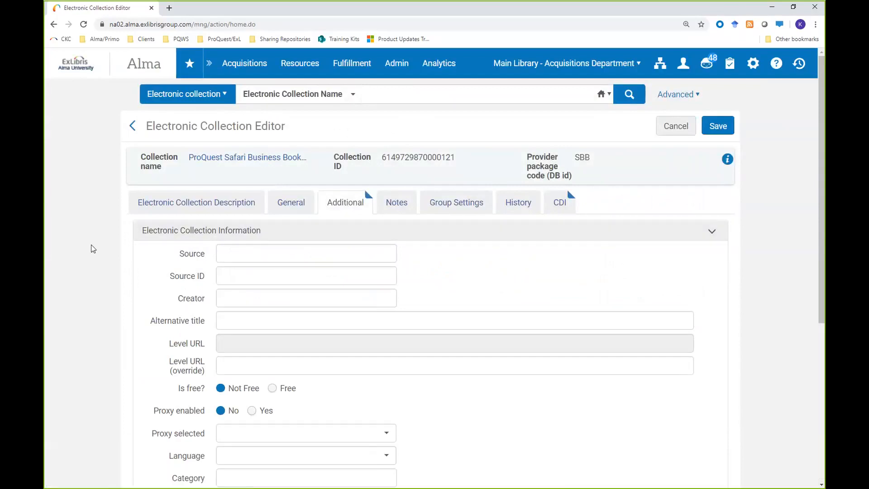
scroll(91, 245, down, 6)
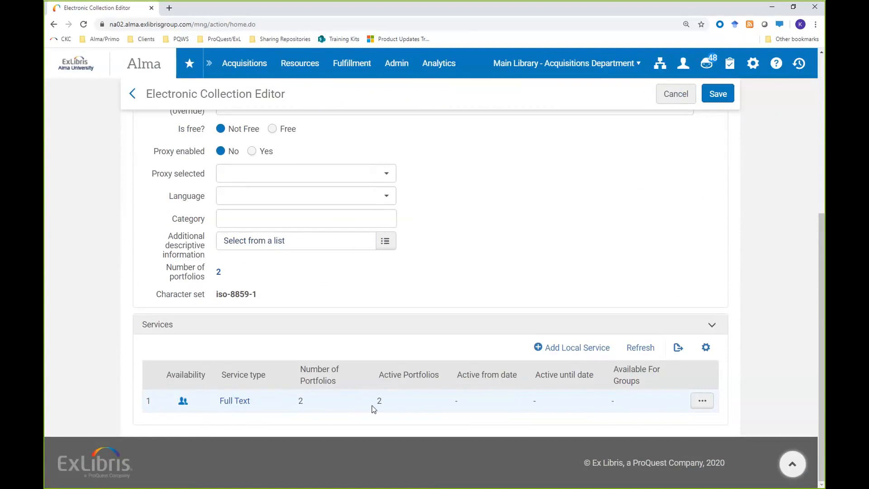
click(702, 403)
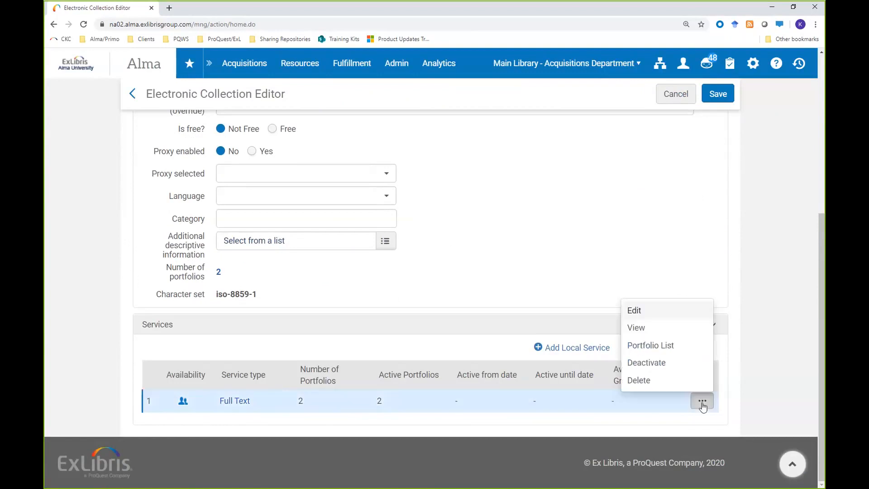
click(680, 366)
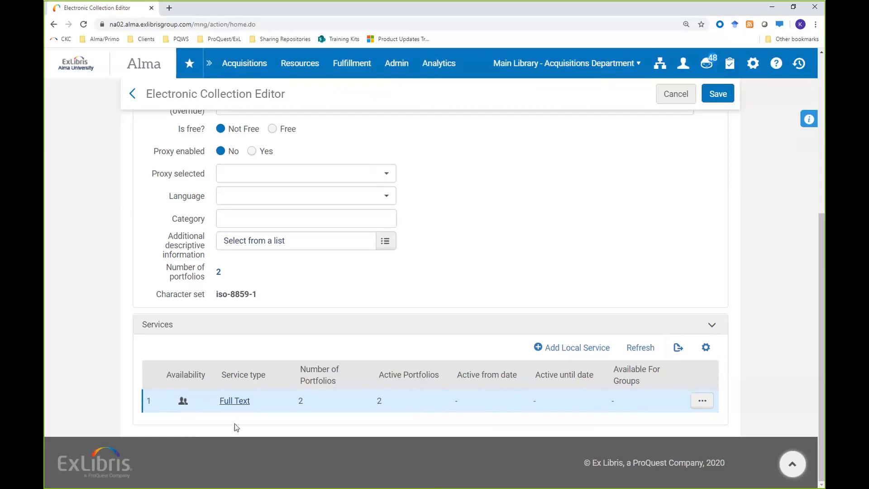
click(714, 96)
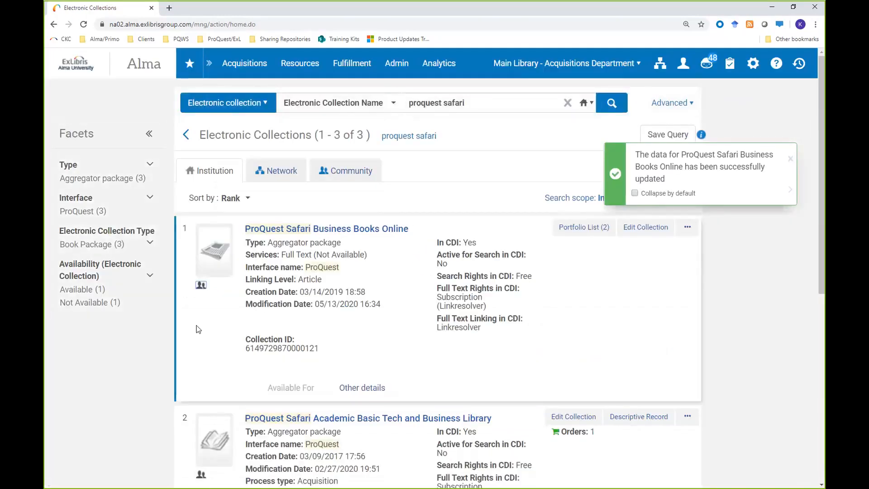
Step: Compare the availability icons and service status of the ProQuest Safari collections in the search results
scroll(202, 327, down, 5)
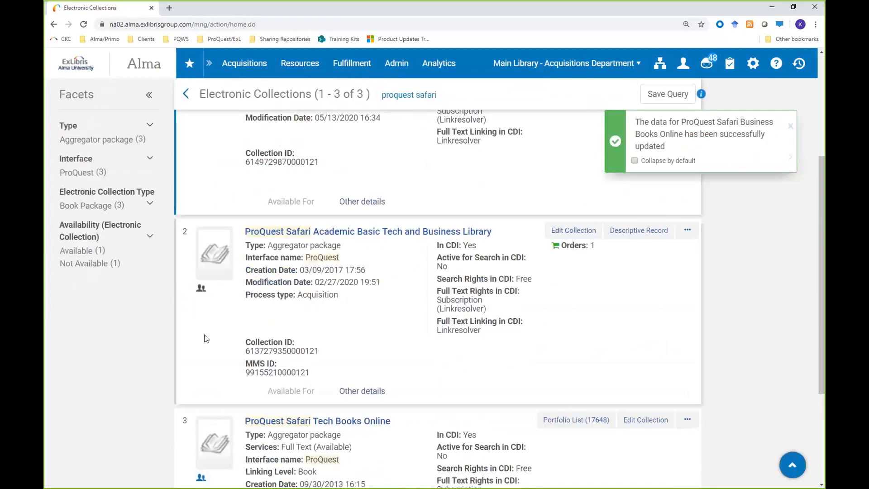
scroll(208, 448, down, 1)
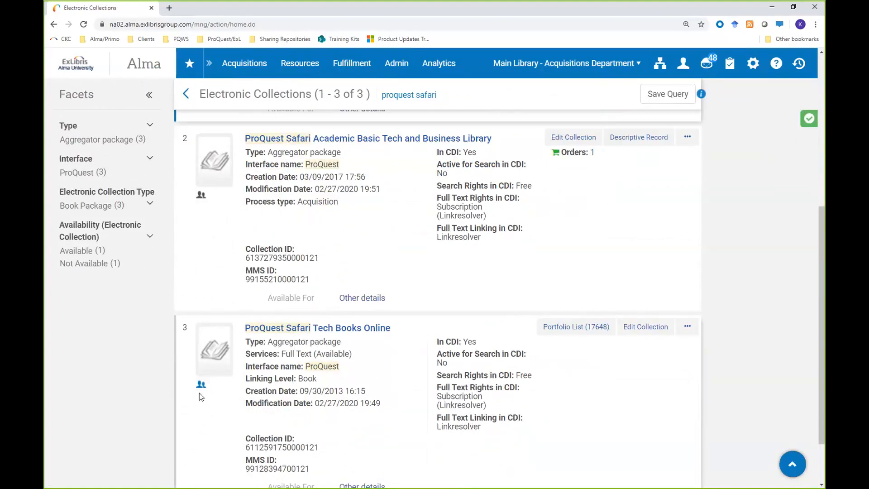
scroll(199, 392, up, 7)
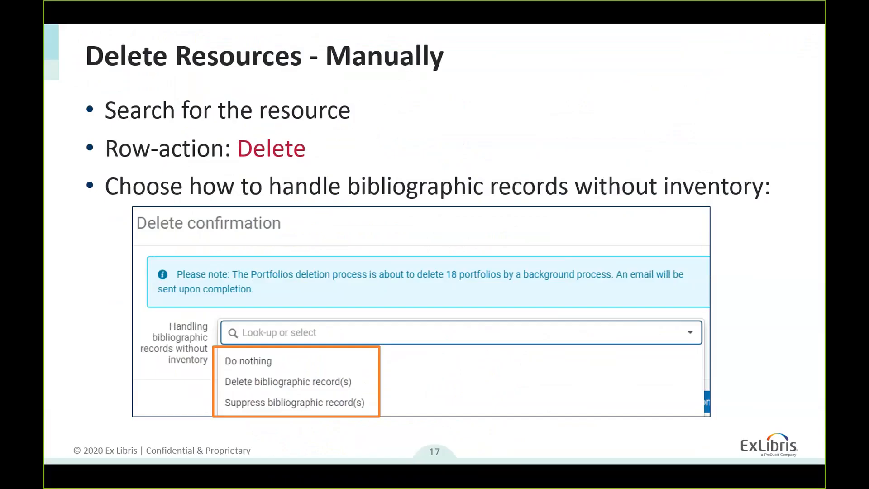
key(Right)
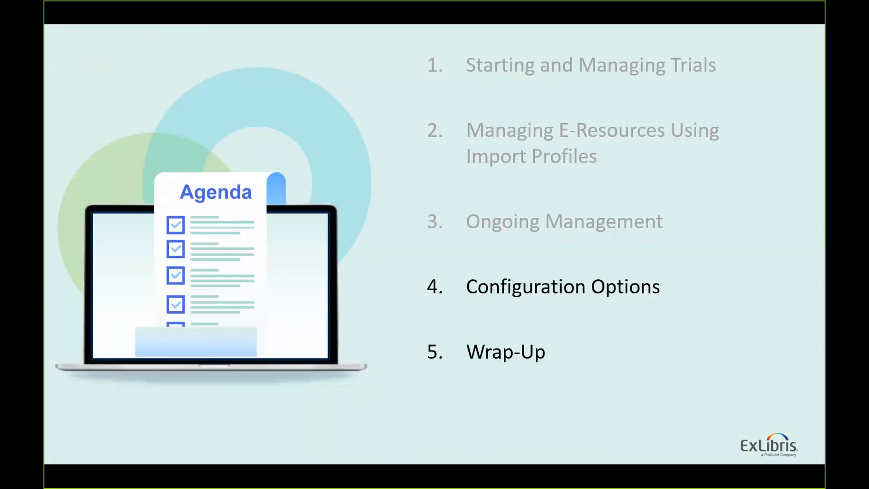
key(Right)
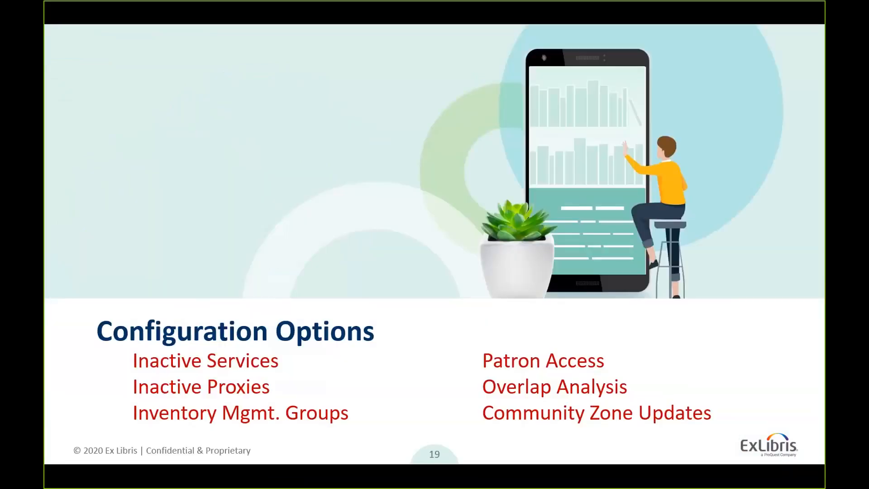
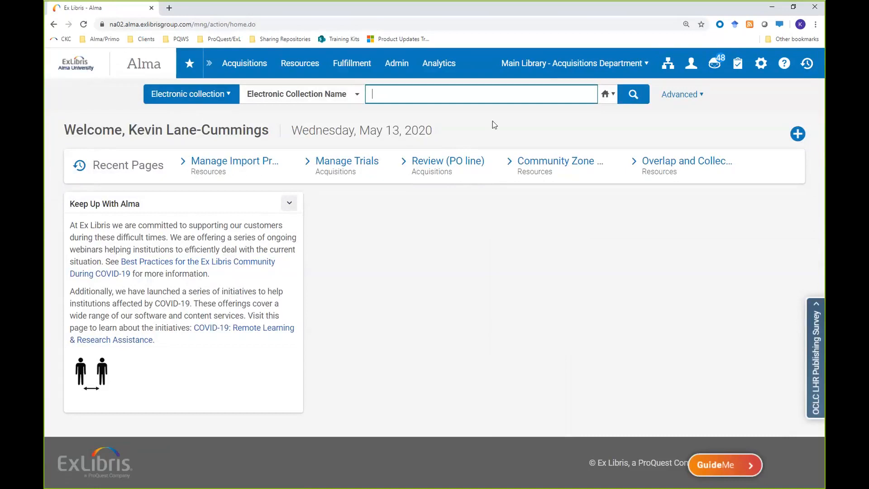
Step: Run an advanced search of the institution's electronic collections where Availability (Electronic Collection) equals Not Available
click(680, 94)
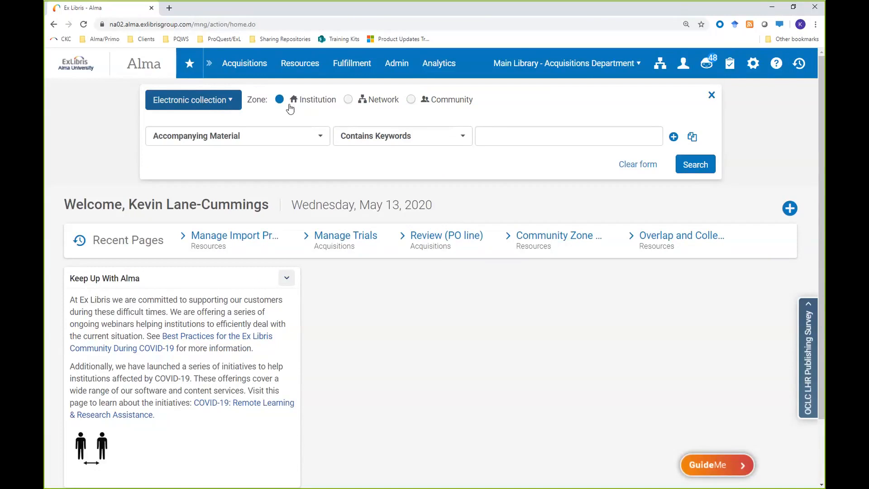
click(321, 139)
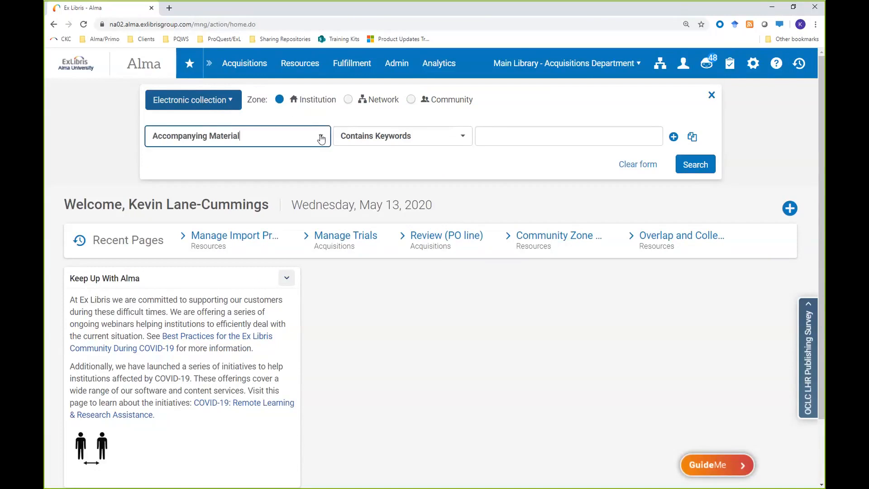
click(321, 138)
click(317, 136)
click(317, 137)
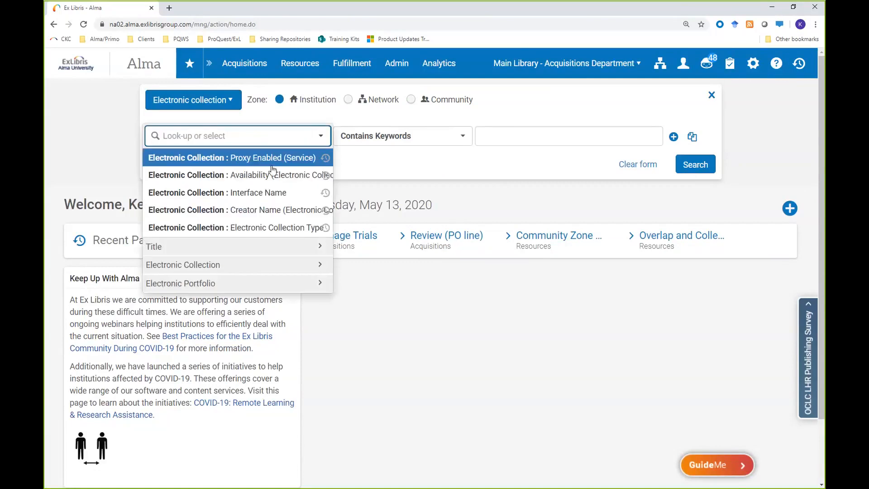
click(218, 267)
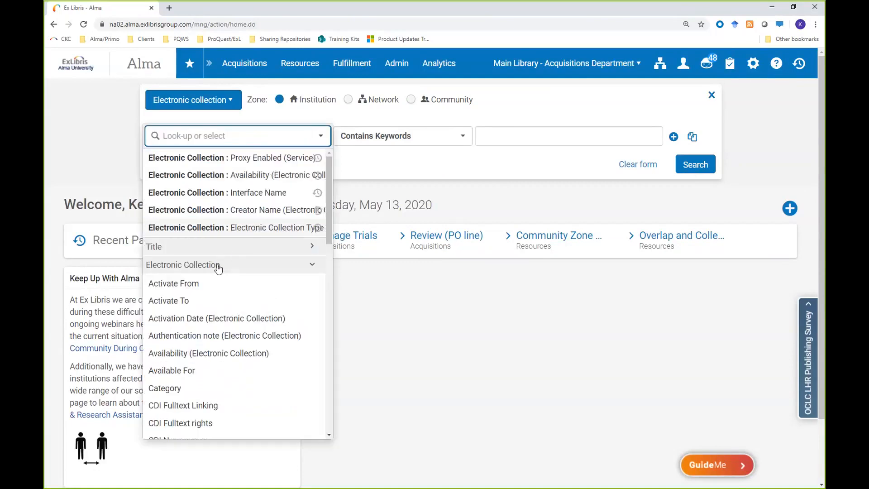
scroll(220, 267, down, 1)
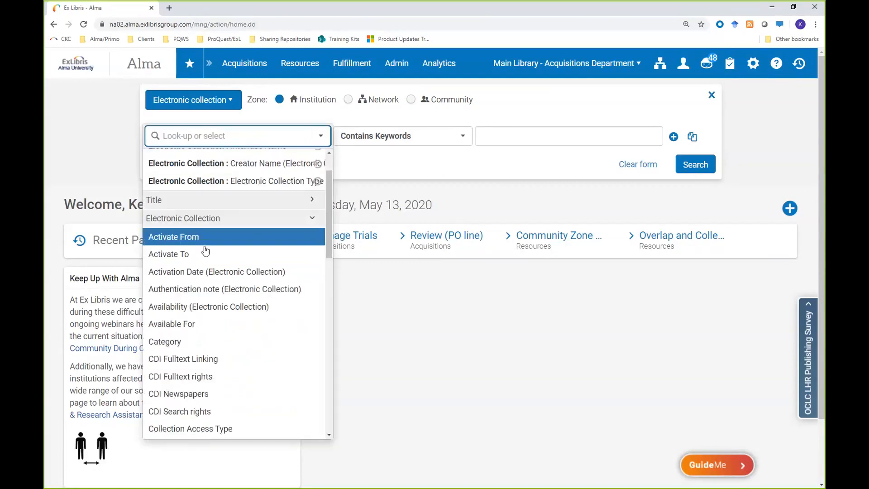
click(206, 308)
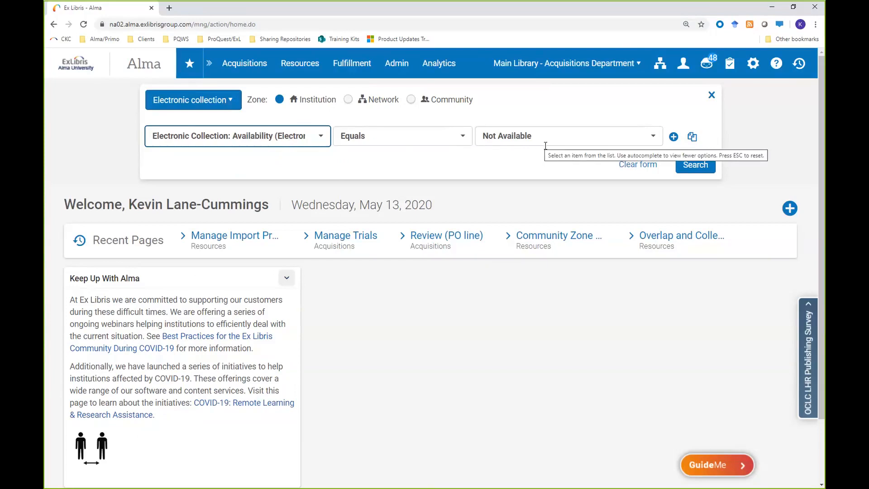
click(688, 169)
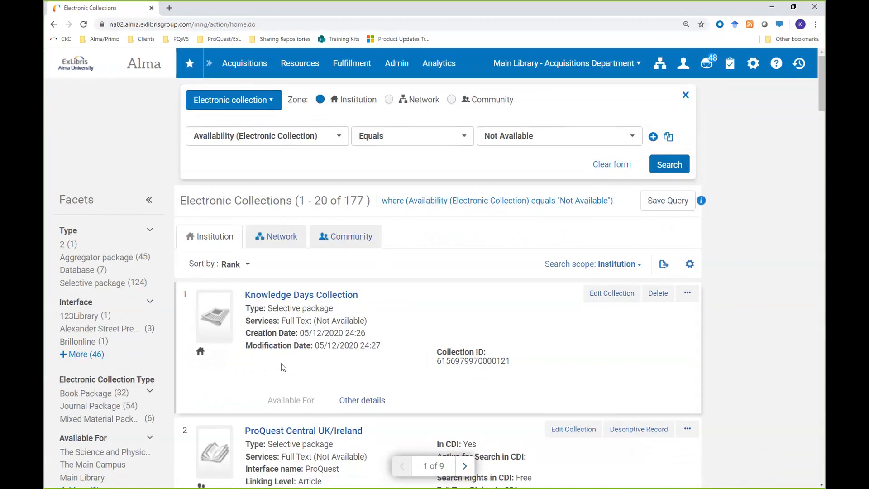
Step: Review the Full Text service status of the Knowledge Days Collection and the additional actions offered for ProQuest Central UK/Ireland
drag(246, 321, 368, 322)
click(297, 375)
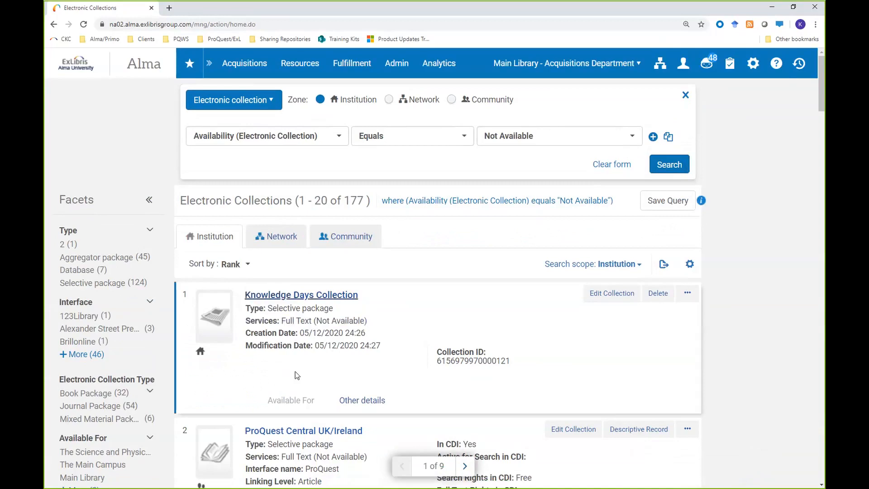
scroll(296, 375, down, 3)
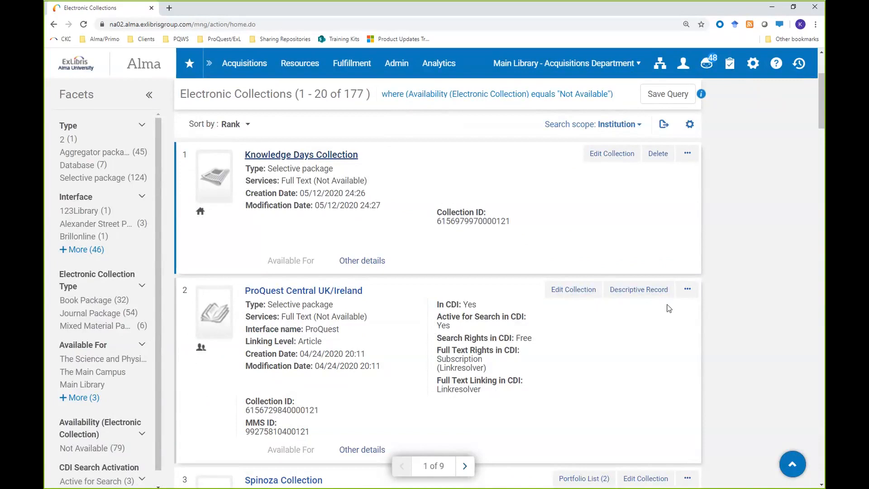
click(688, 291)
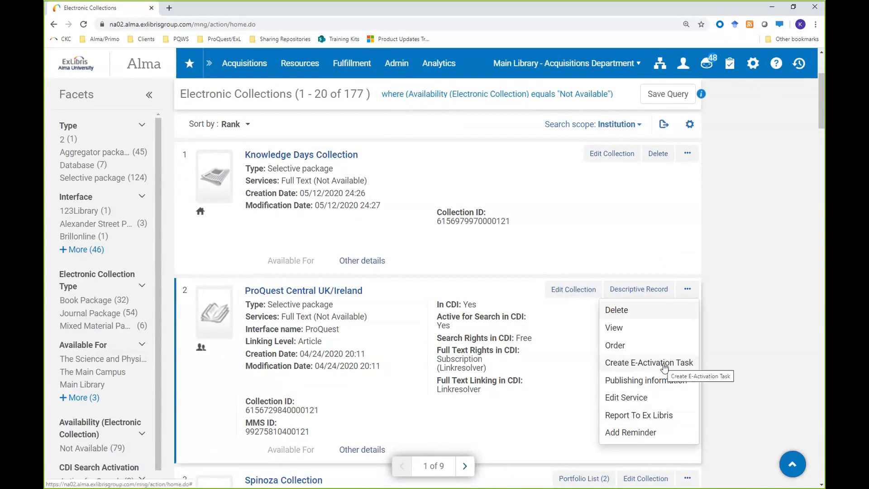
click(737, 300)
Step: Search the institution's electronic collections where Proxy Enabled (Service) equals No and look through the results
scroll(737, 300, up, 3)
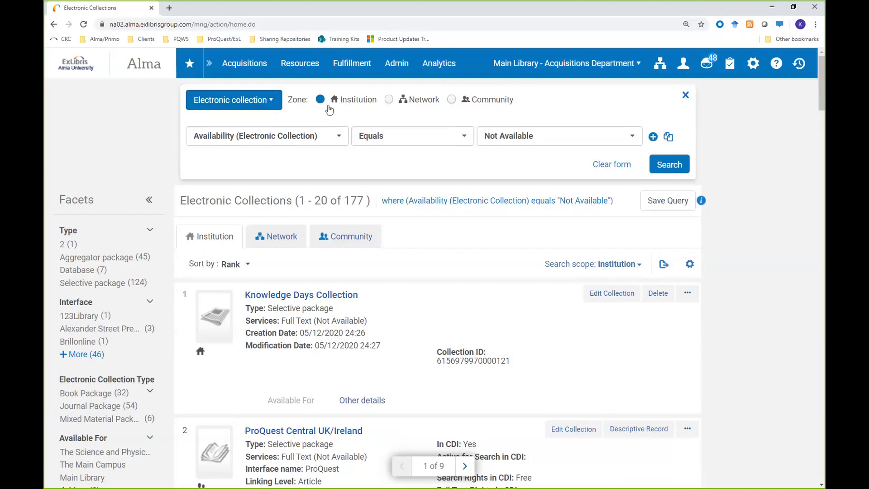
click(337, 140)
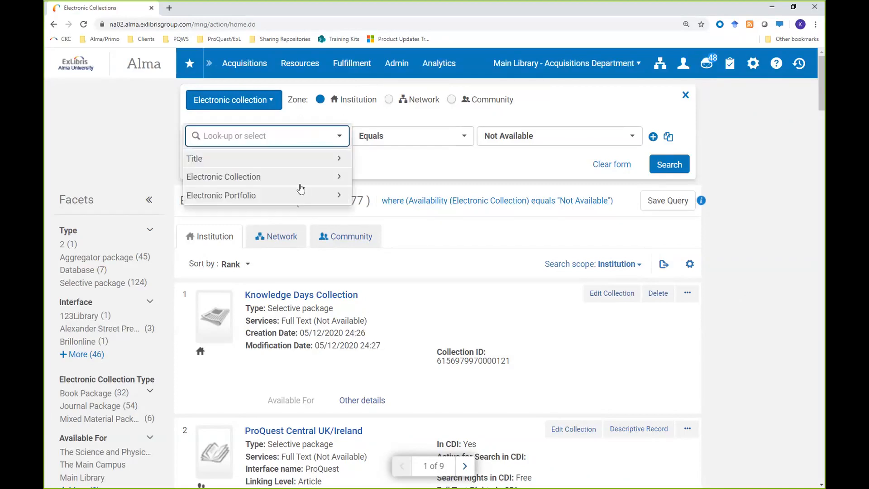
click(297, 179)
scroll(298, 277, down, 4)
scroll(298, 277, down, 5)
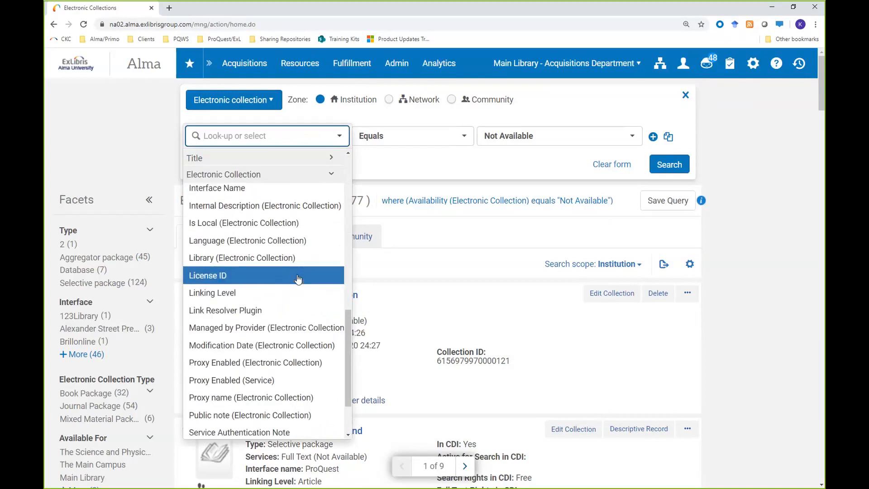
scroll(298, 279, down, 2)
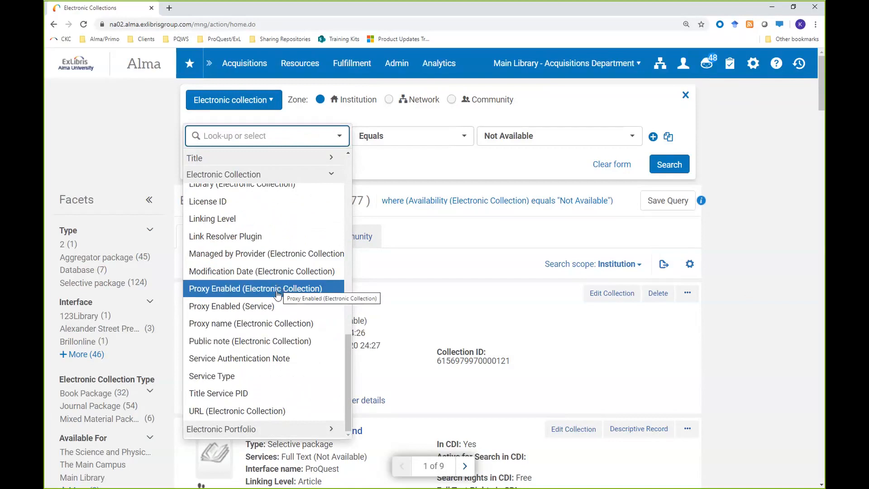
click(248, 308)
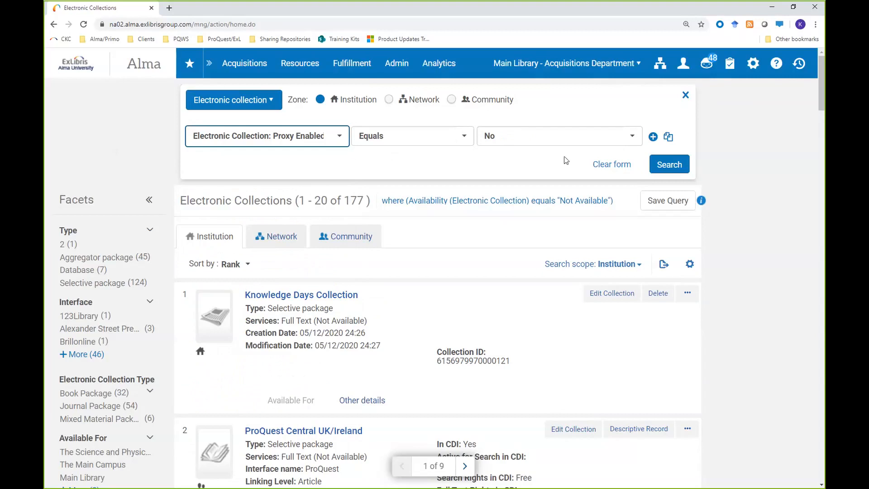
click(668, 166)
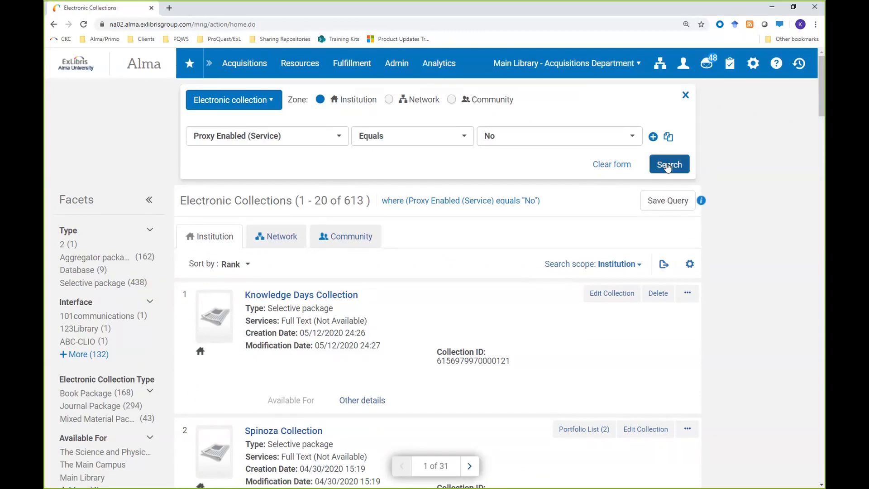
scroll(735, 170, down, 4)
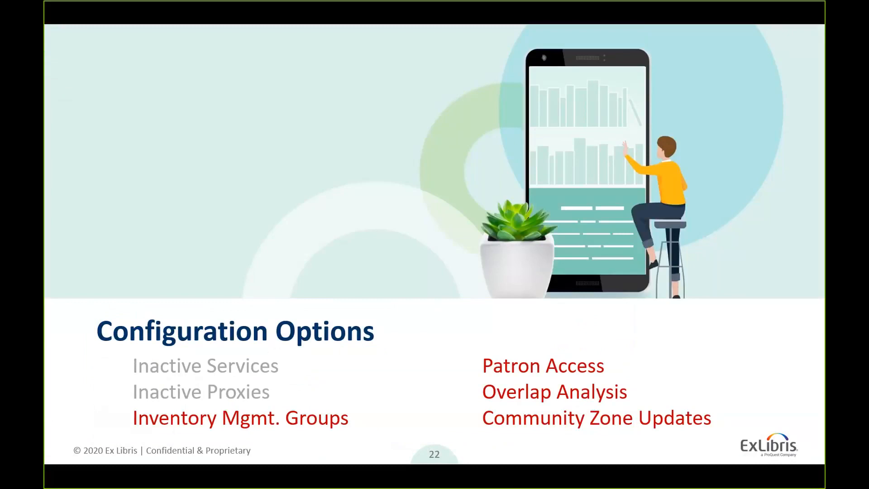
key(Right)
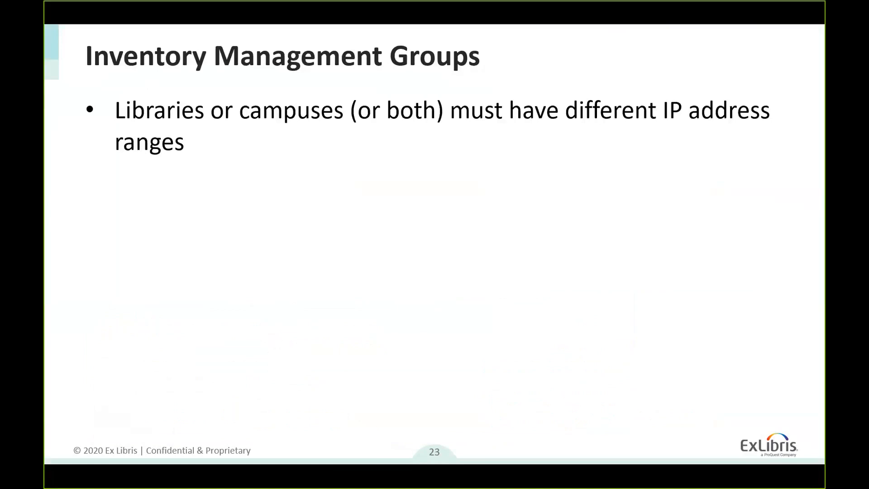
key(Left)
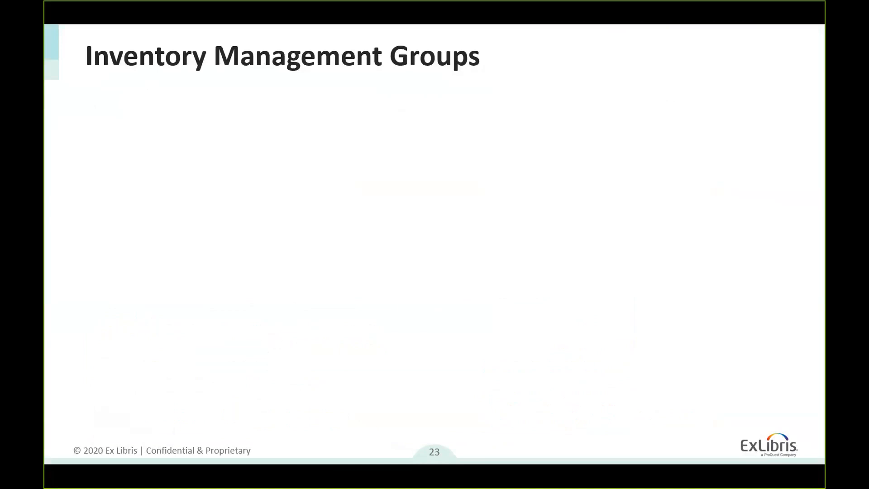
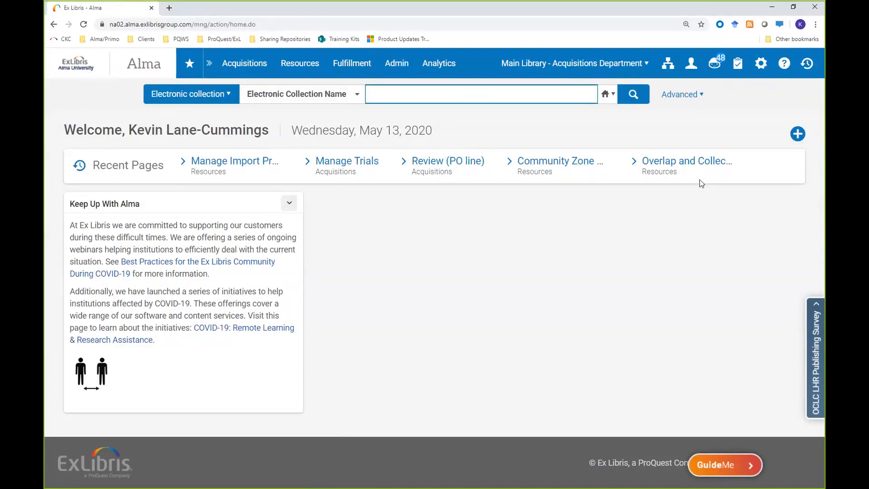
Step: Open the Inventory Network Groups settings in the Resources section of the Alma configuration
click(761, 66)
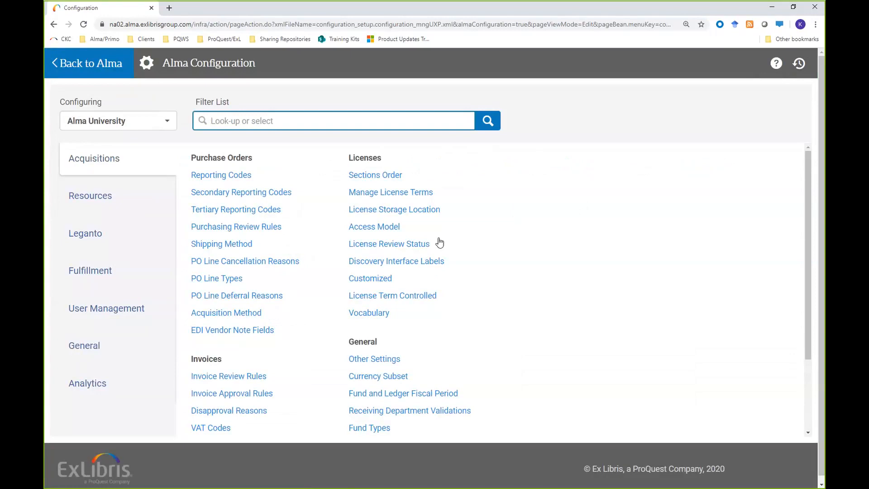
click(101, 202)
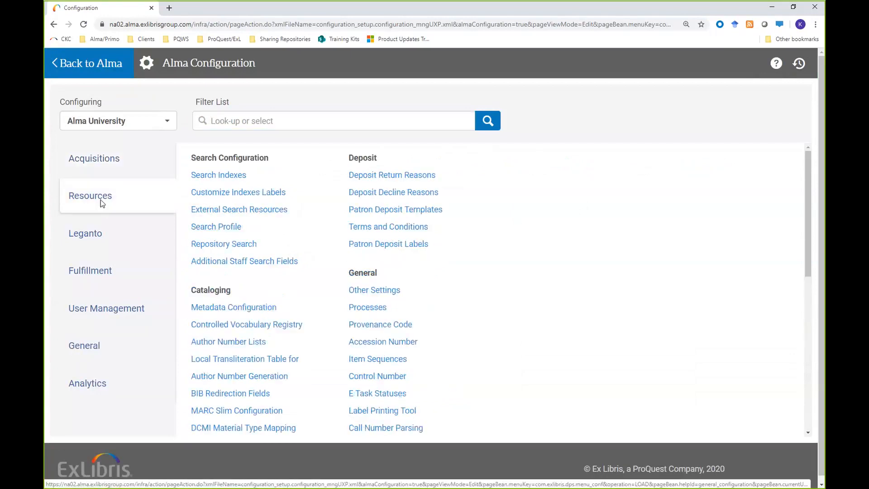
scroll(408, 276, down, 2)
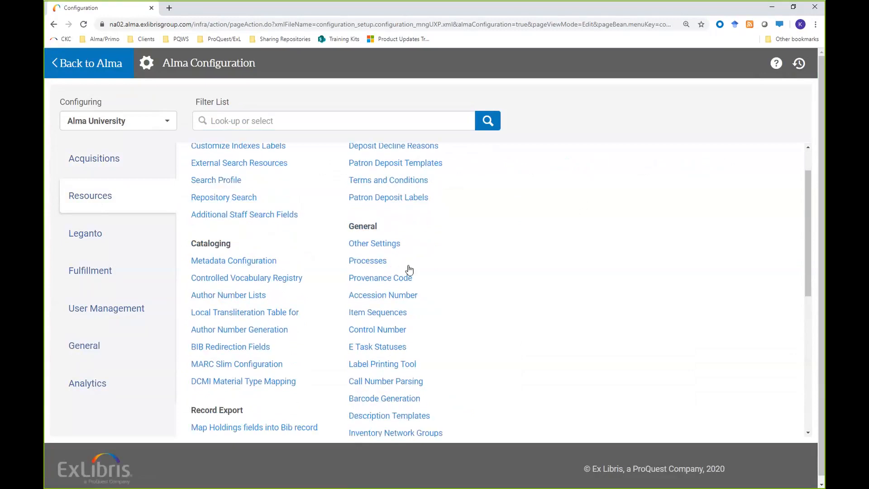
scroll(411, 270, down, 1)
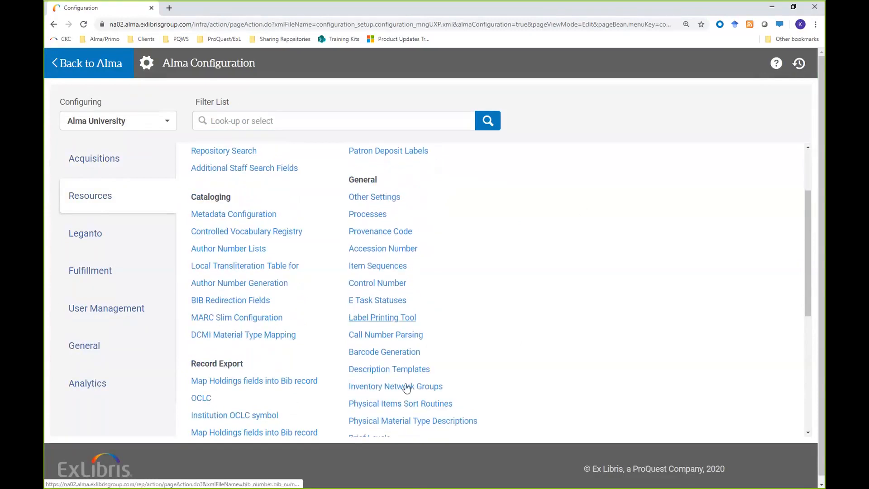
scroll(404, 389, down, 1)
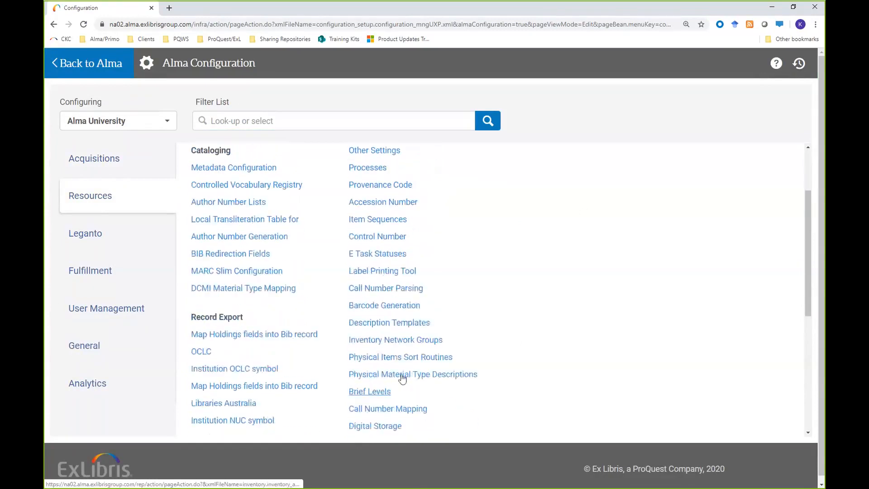
click(396, 343)
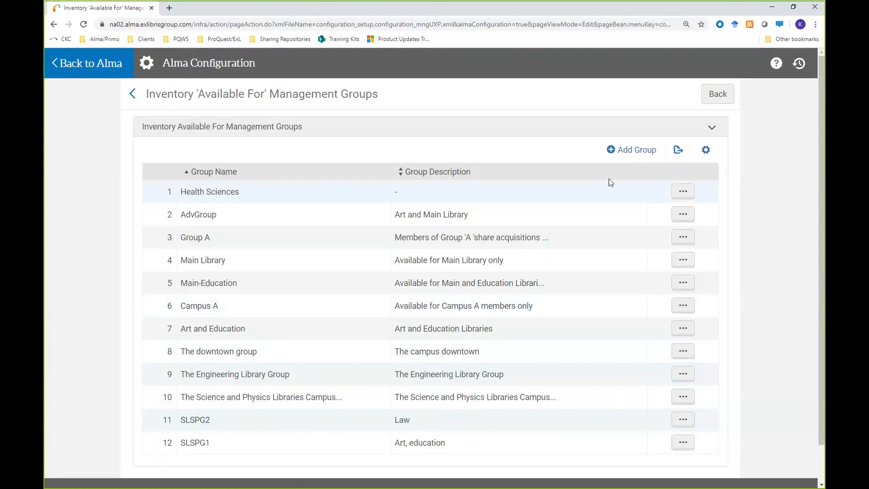
Step: Add an inventory management group named Supergroup with the description "Law and Health"
click(633, 150)
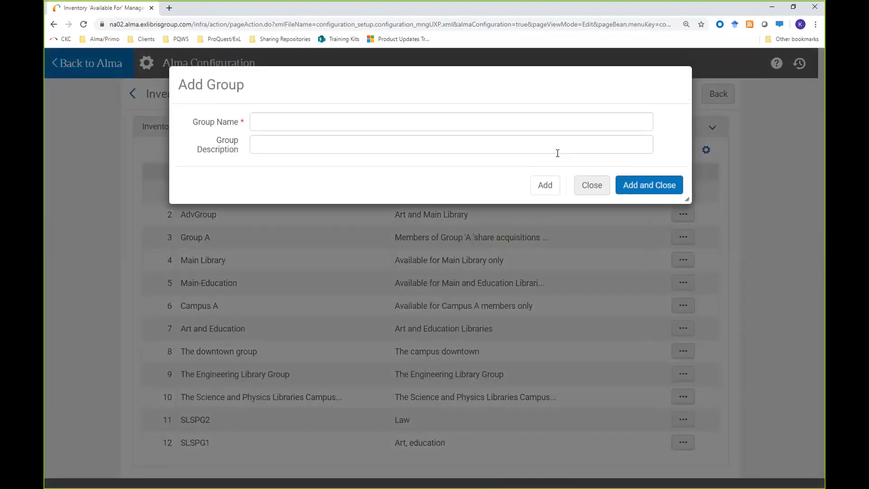
click(295, 125)
text(Supergroup)
key(Tab)
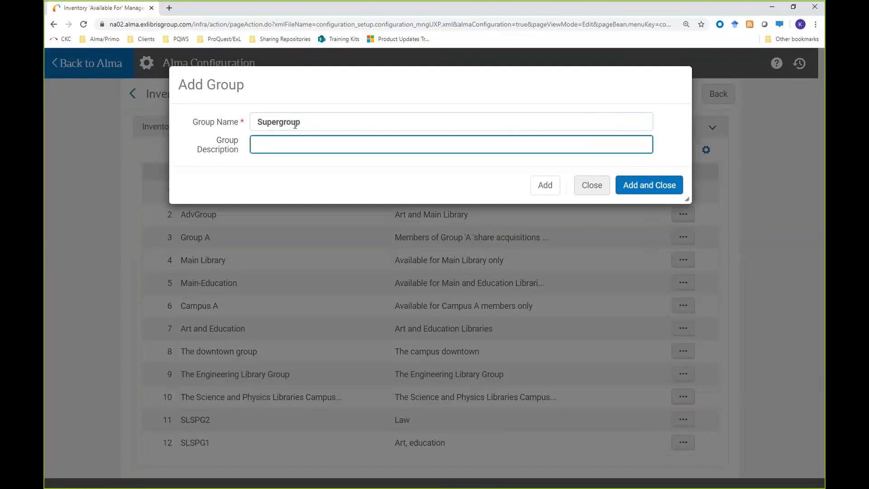
text(Law and Hela)
key(BackSpace)
key(BackSpace)
text(alth)
click(636, 186)
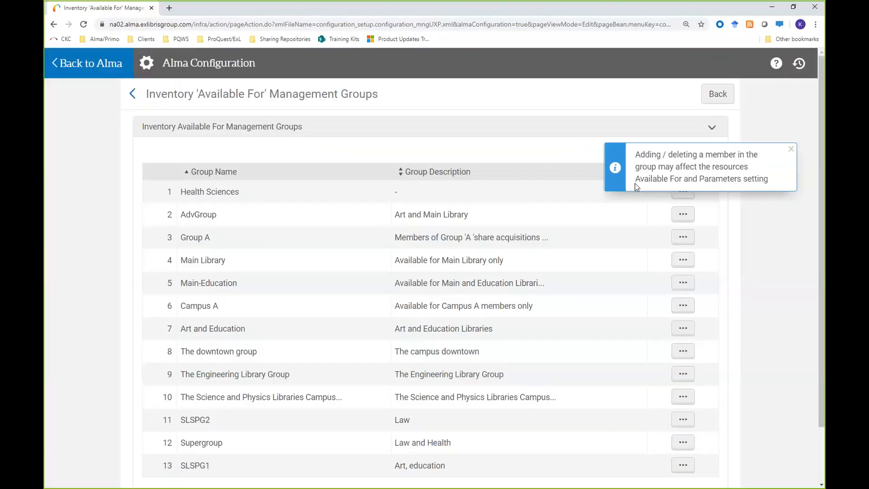
Step: Open the Supergroup entry for editing and add the campus SL1 as a member
scroll(743, 301, down, 1)
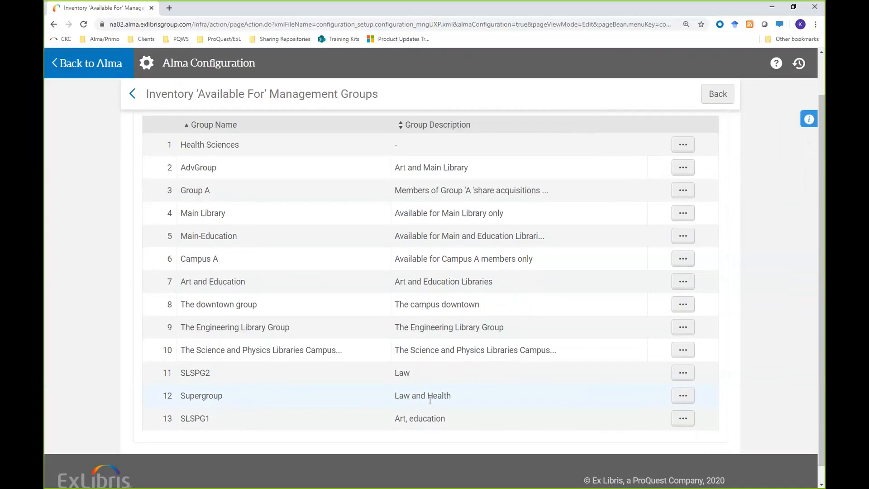
click(680, 396)
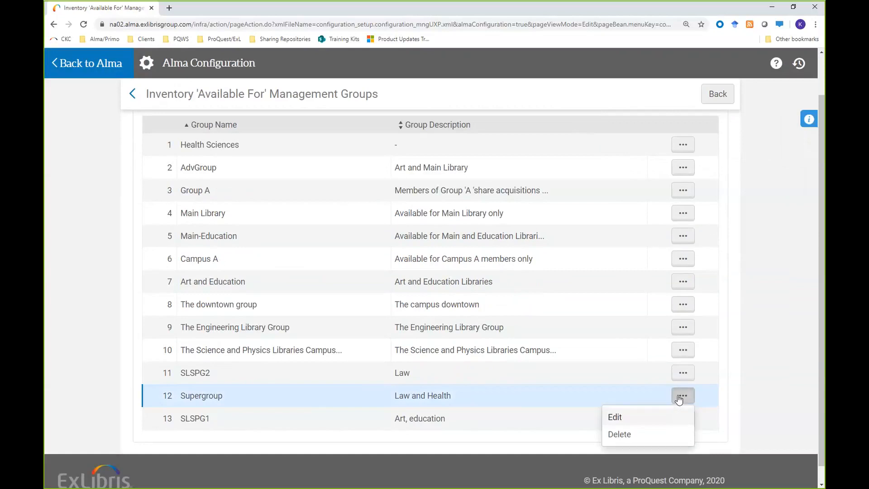
click(617, 417)
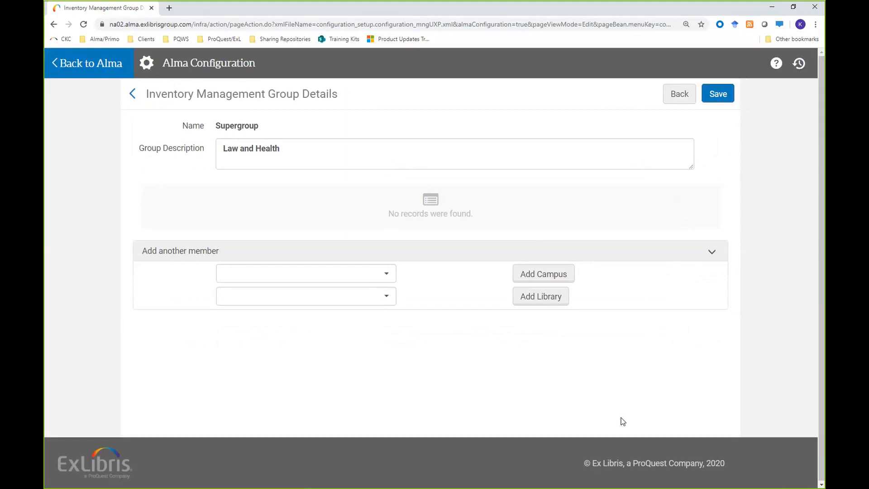
click(387, 275)
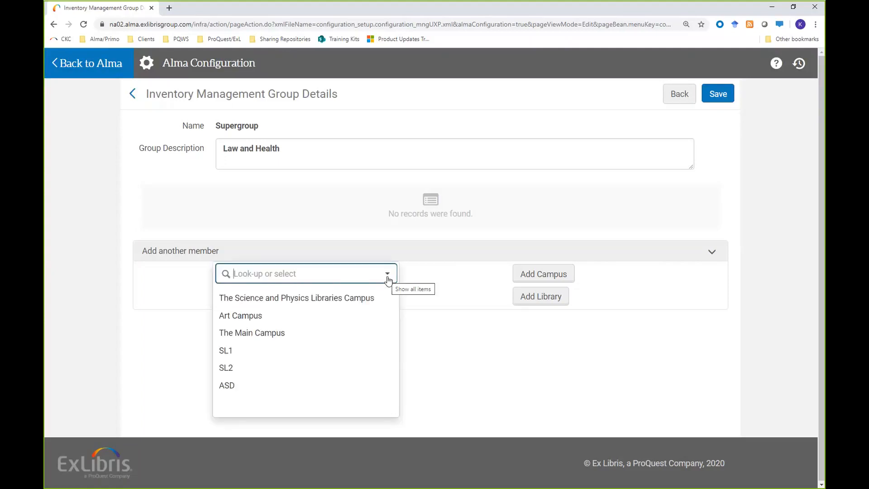
click(224, 351)
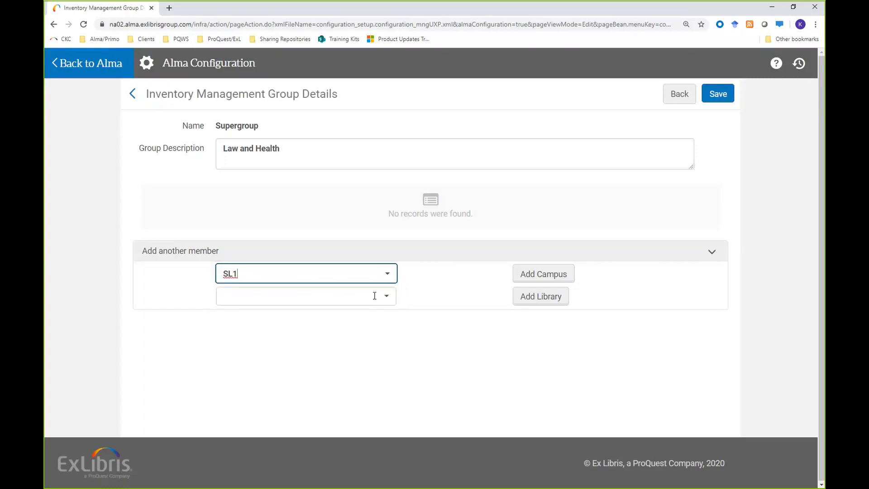
click(546, 277)
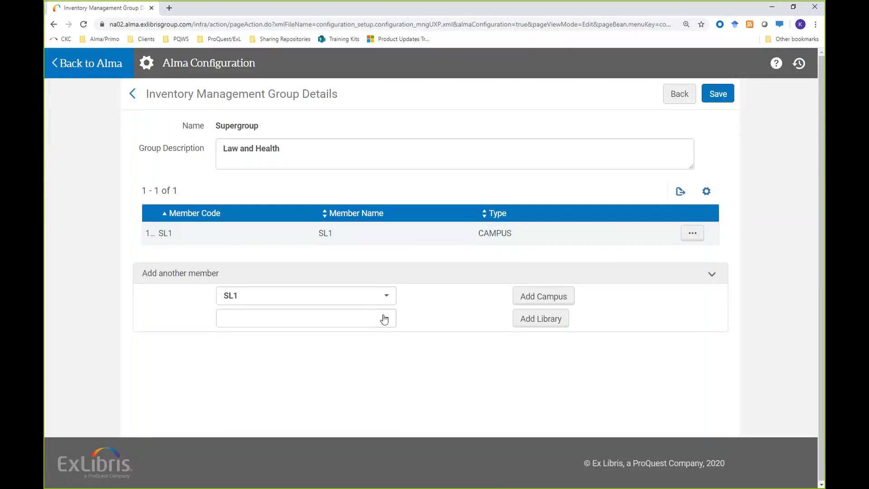
Step: Add the Law Library as a library member of Supergroup and save the group
click(379, 322)
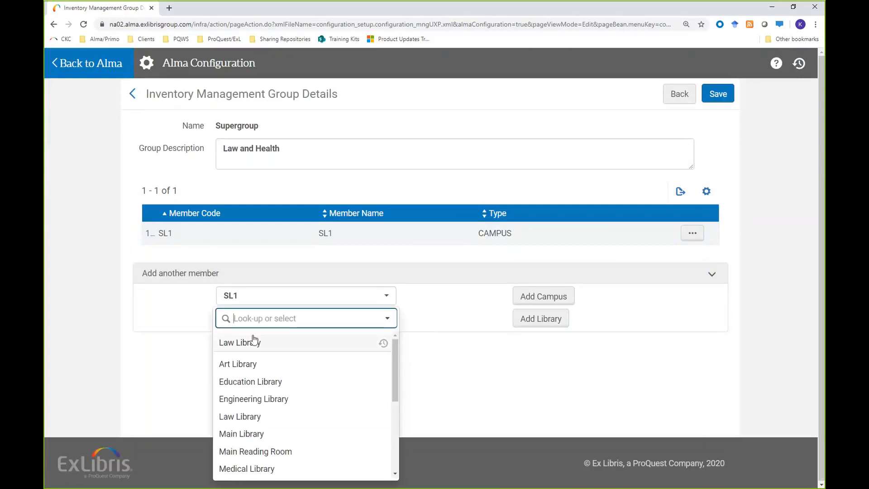
click(235, 343)
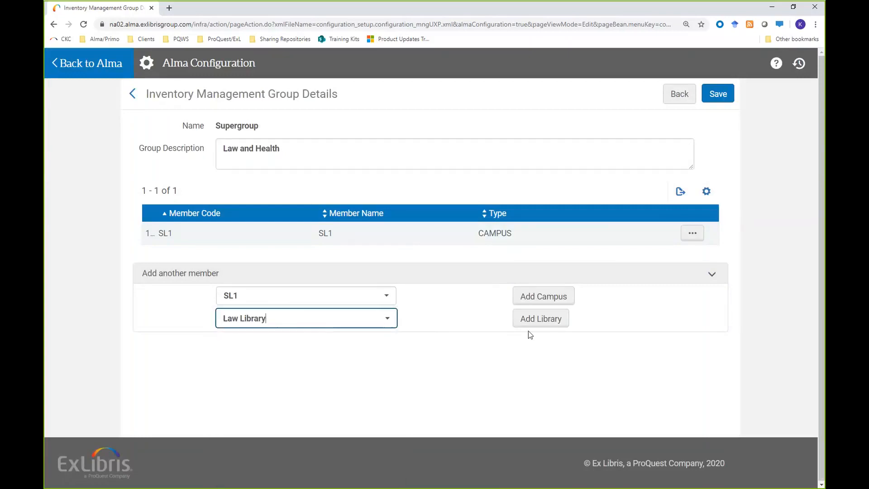
click(534, 317)
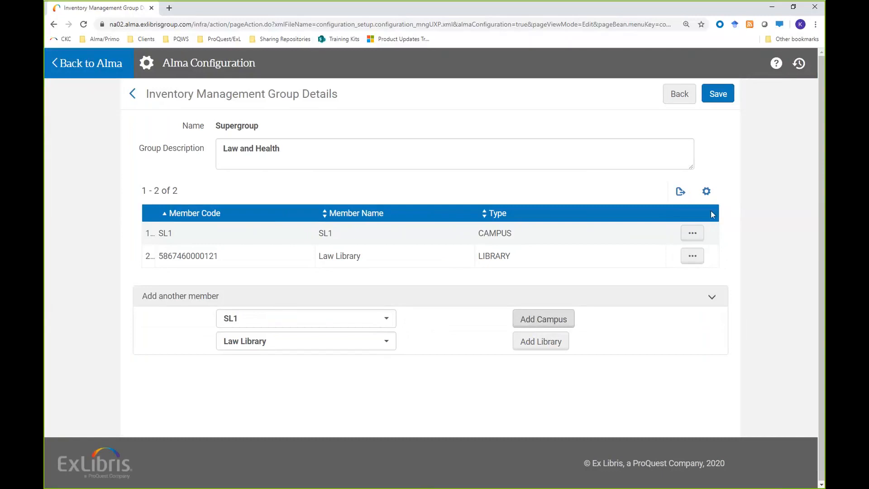
click(725, 97)
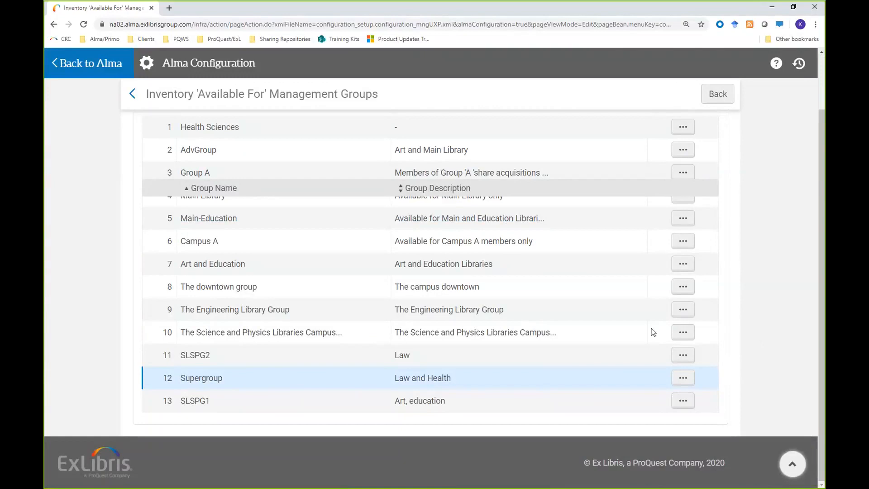
Step: Leave the configuration area and search the institution's electronic collections by name for "westlaw law school"
click(79, 66)
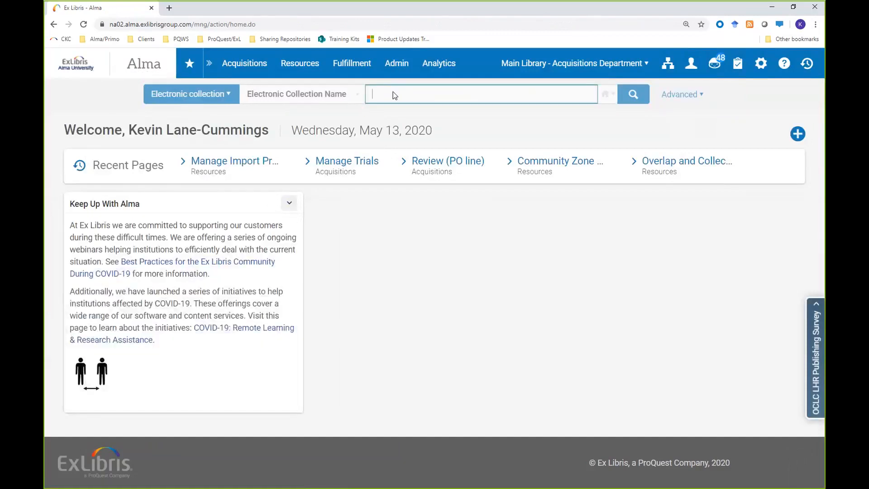
click(393, 92)
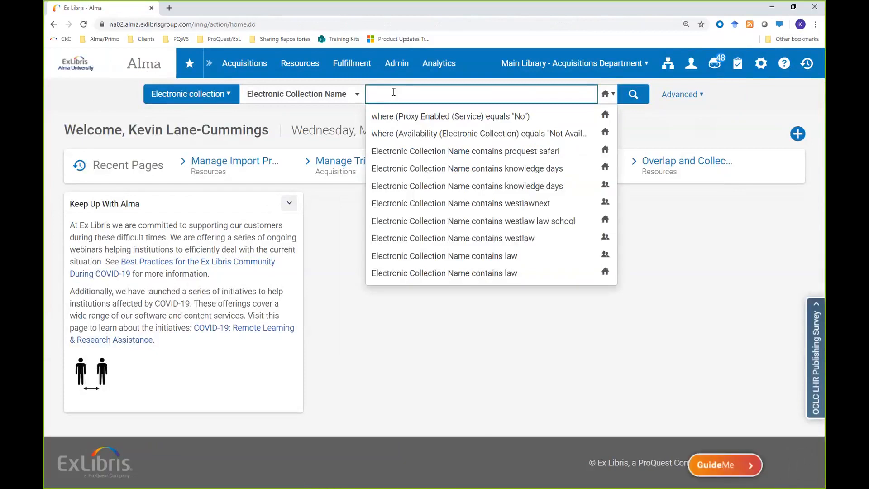
text(westlaw a)
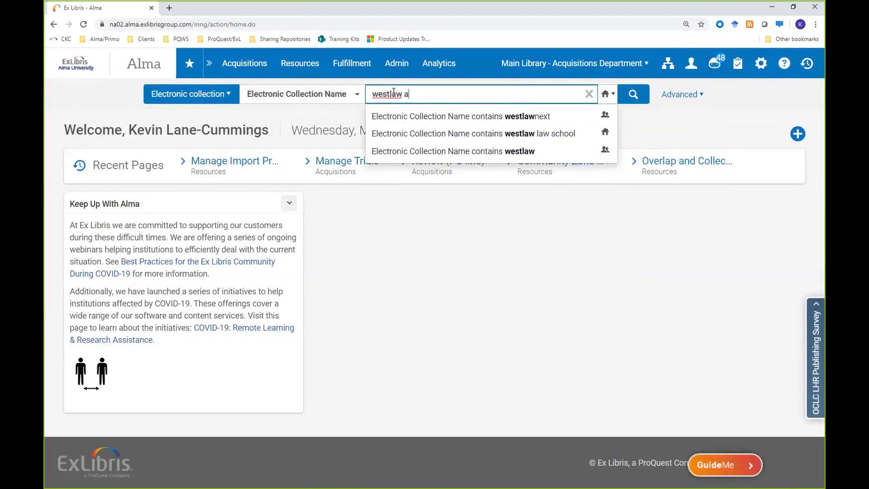
key(BackSpace)
text(law school)
key(Return)
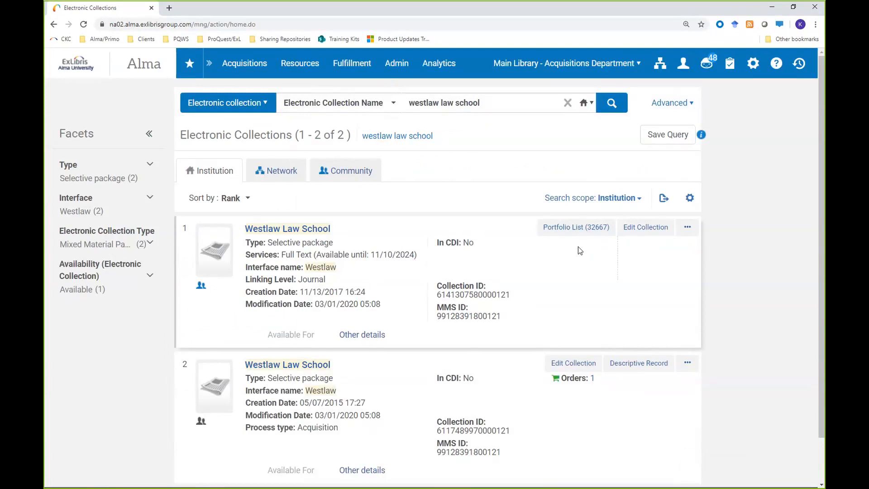
Step: Edit the first Westlaw Law School collection and start new group settings with Supergroup as the group
click(643, 233)
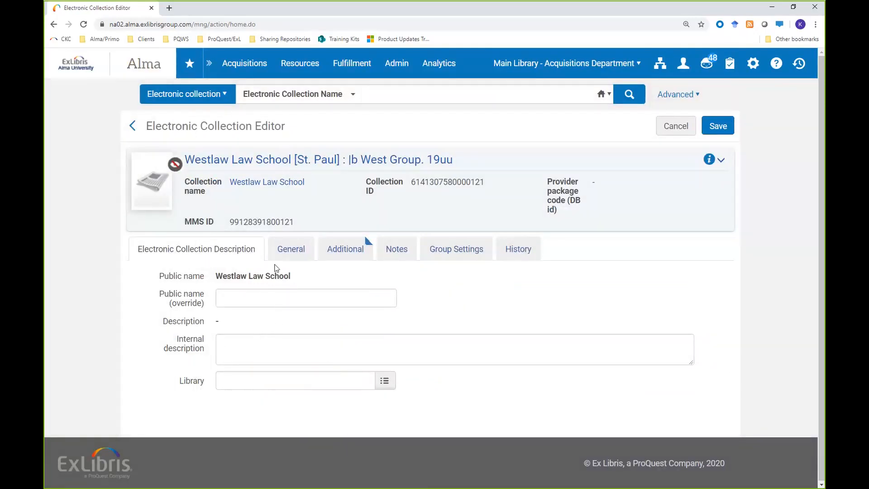
click(445, 256)
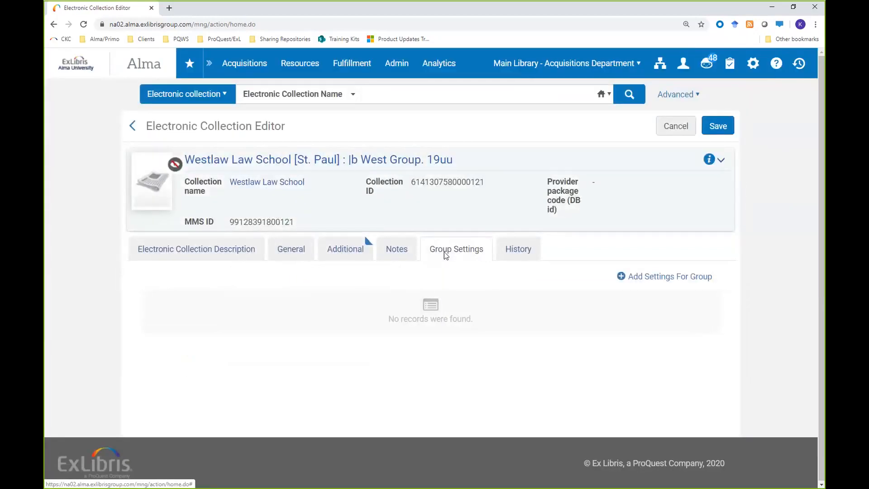
click(650, 277)
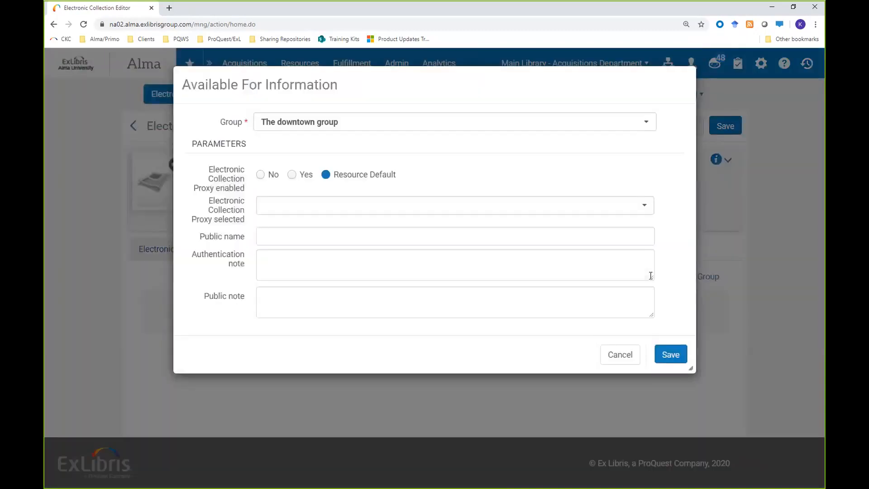
click(647, 123)
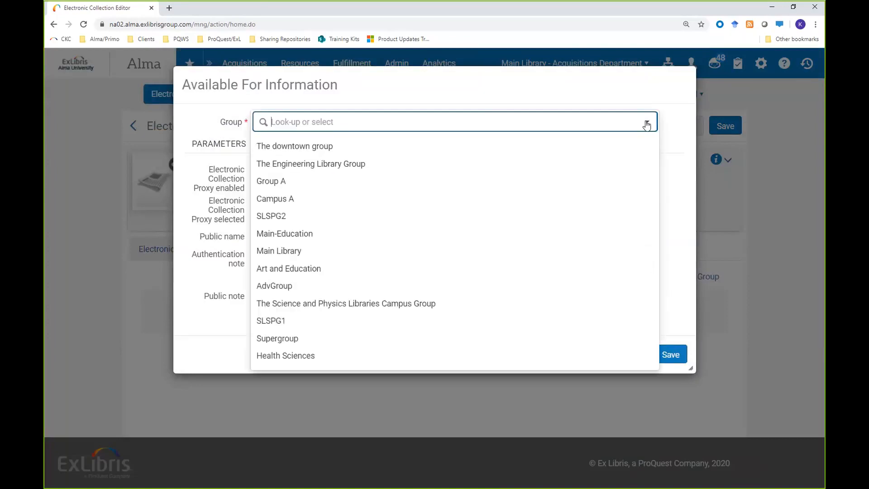
click(284, 343)
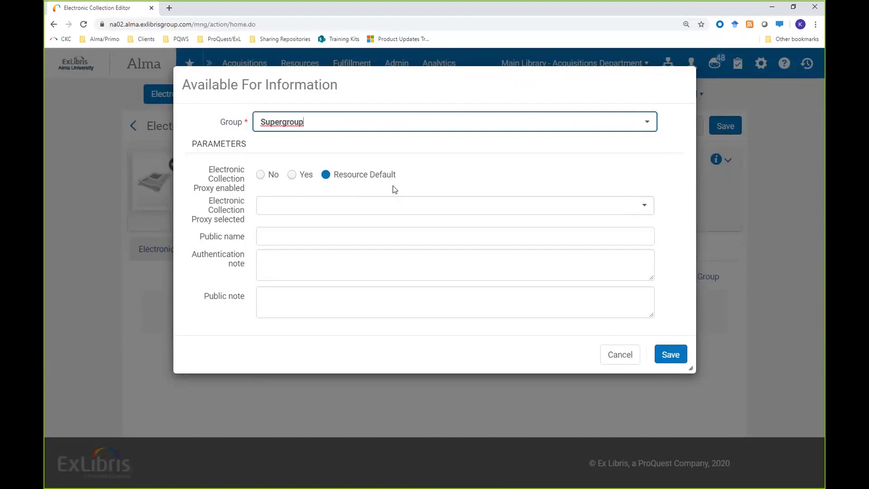
Step: Check the proxy choices, keep the group parameters at their defaults, and save the group settings and the collection
click(646, 203)
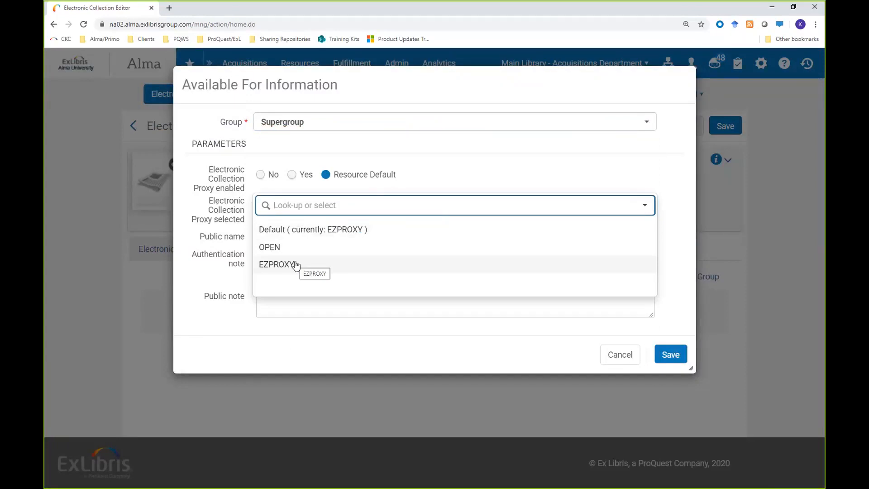
click(279, 237)
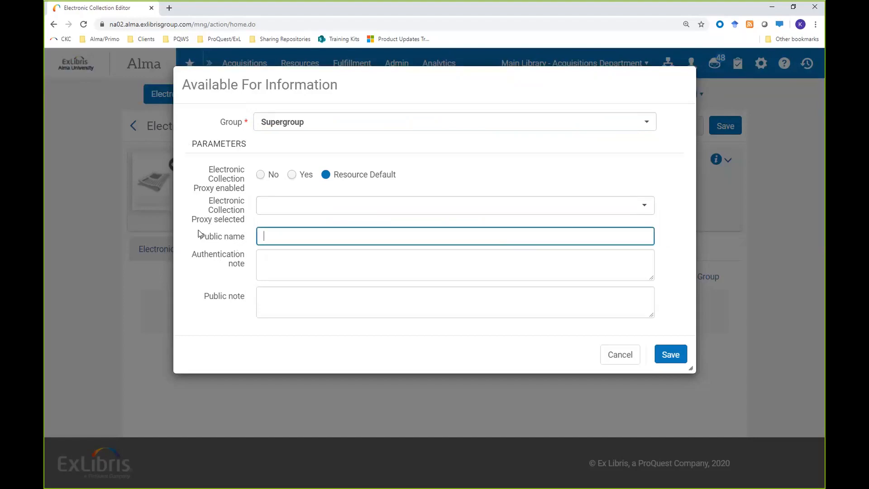
click(306, 269)
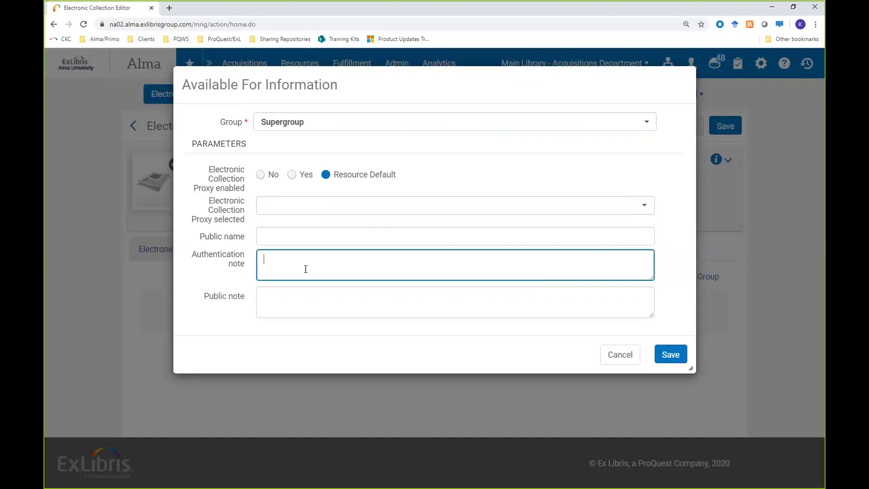
click(671, 355)
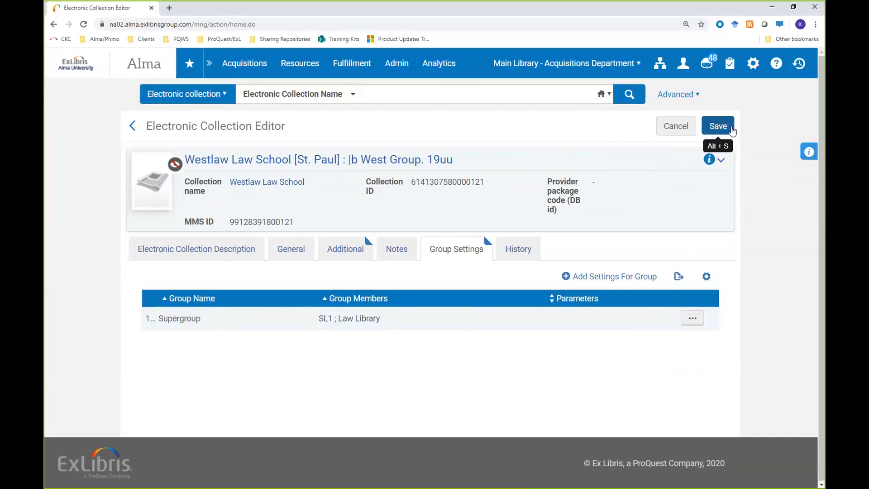
click(718, 126)
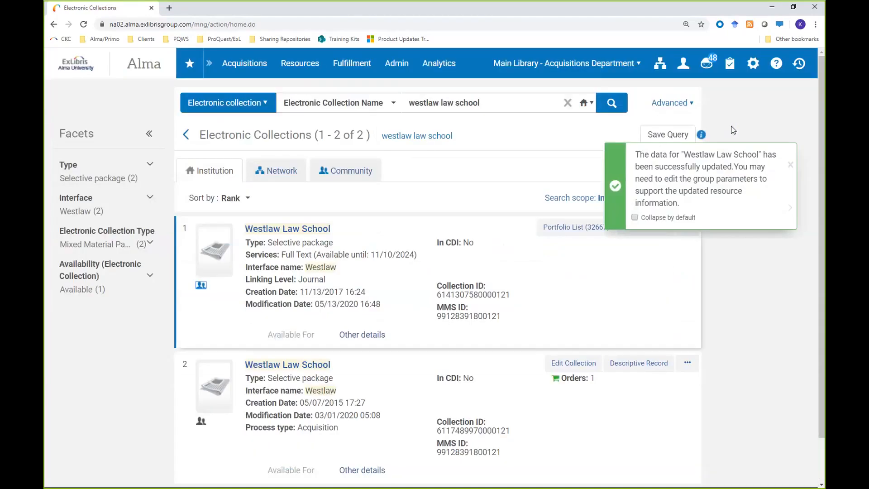
click(795, 166)
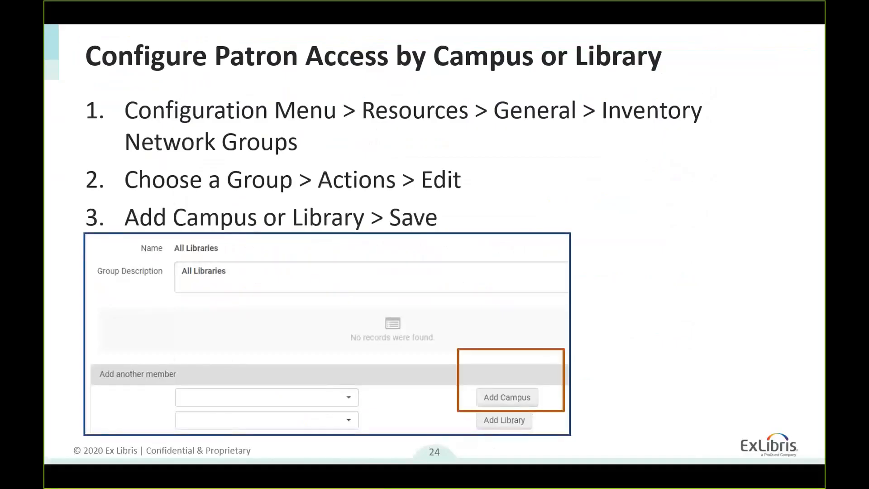
key(Right)
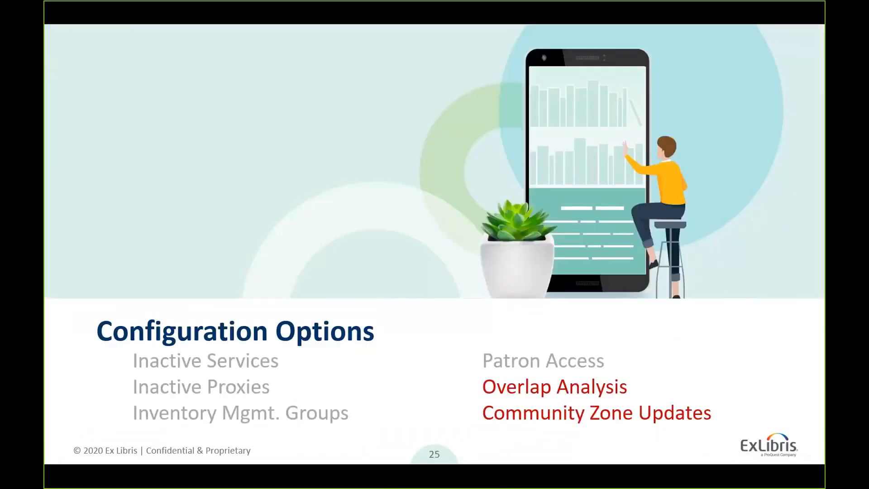
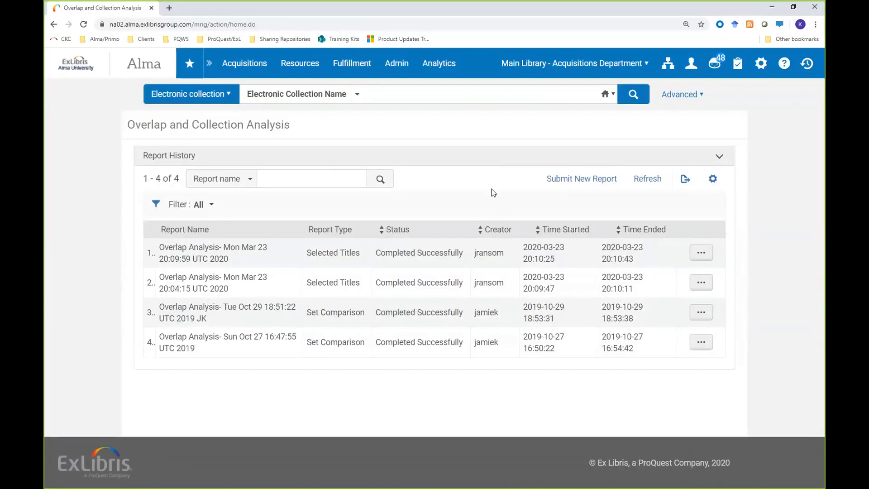
Step: Start a new Set Comparison overlap report and search for its source electronic collection by name with "westlaw law school"
click(589, 182)
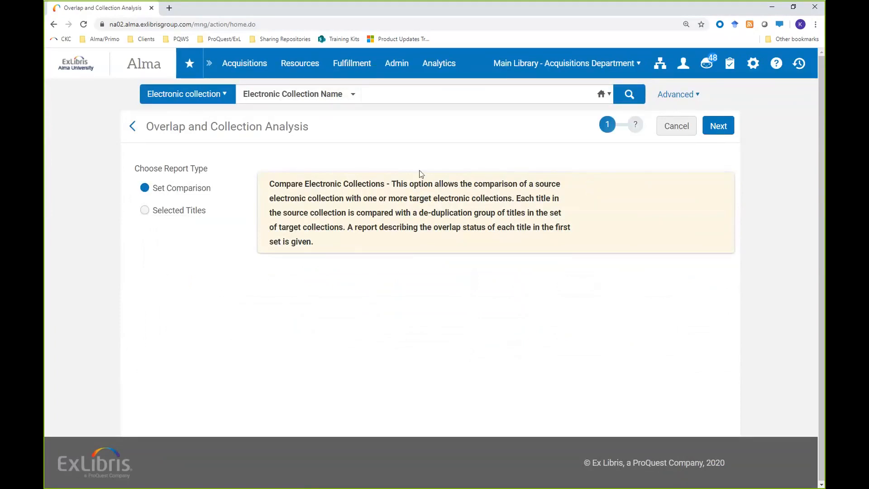
click(726, 126)
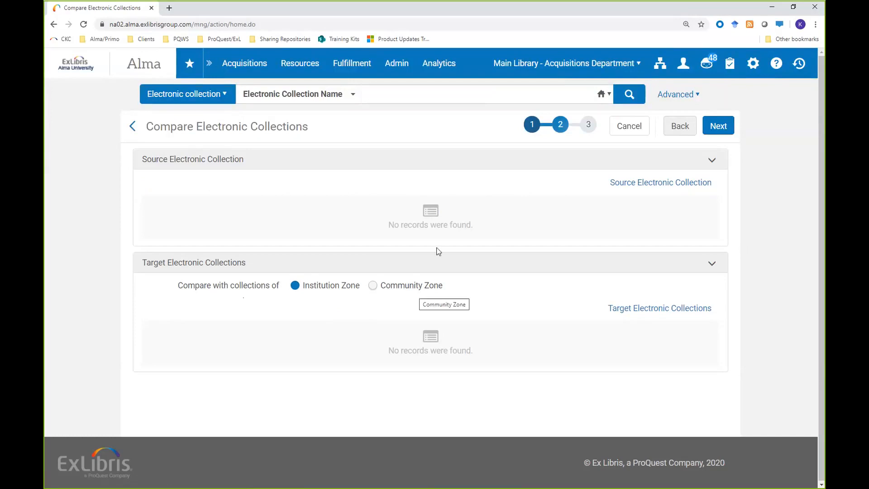
click(638, 183)
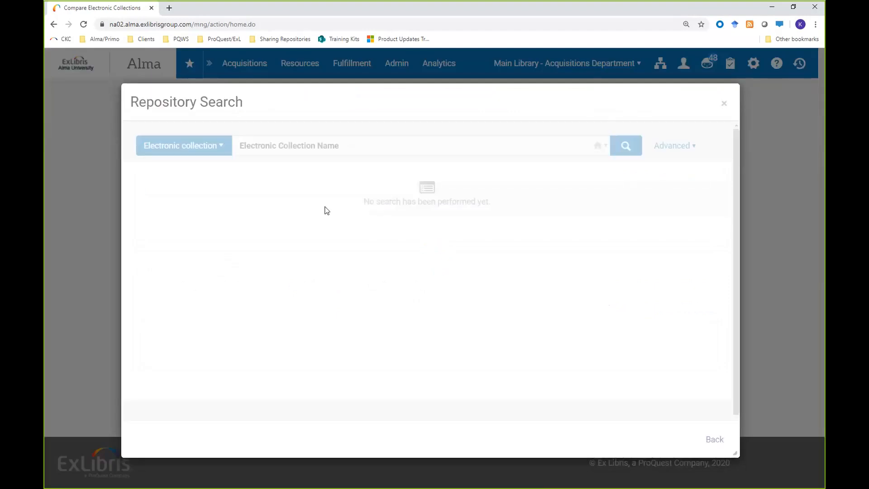
click(387, 147)
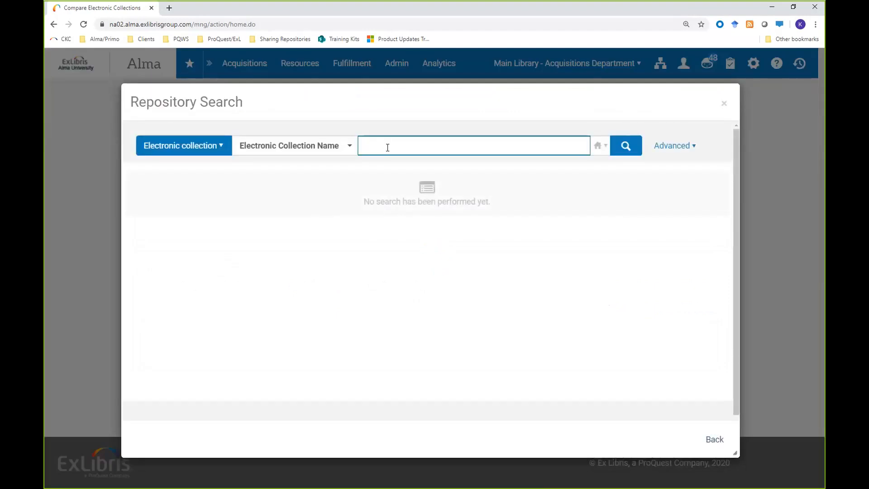
text(westlaw law school)
key(Return)
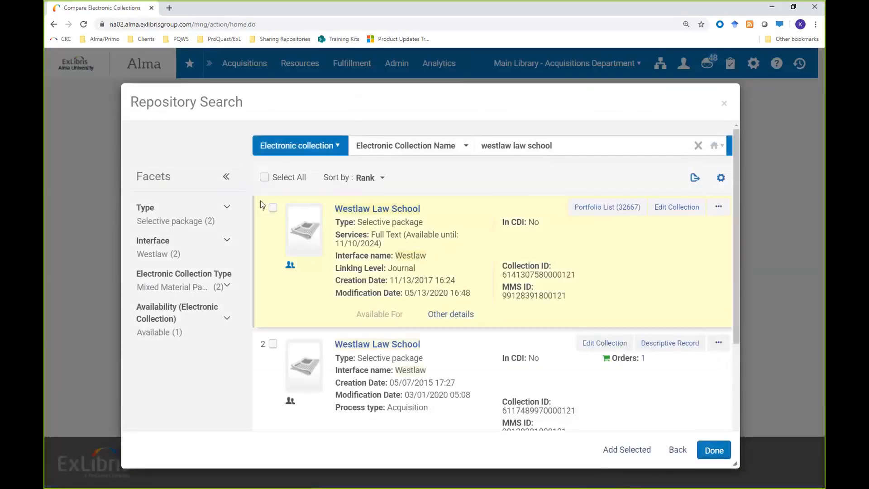
Step: Add the first Westlaw Law School collection, the one with a portfolio list, as the comparison's source electronic collection
click(273, 208)
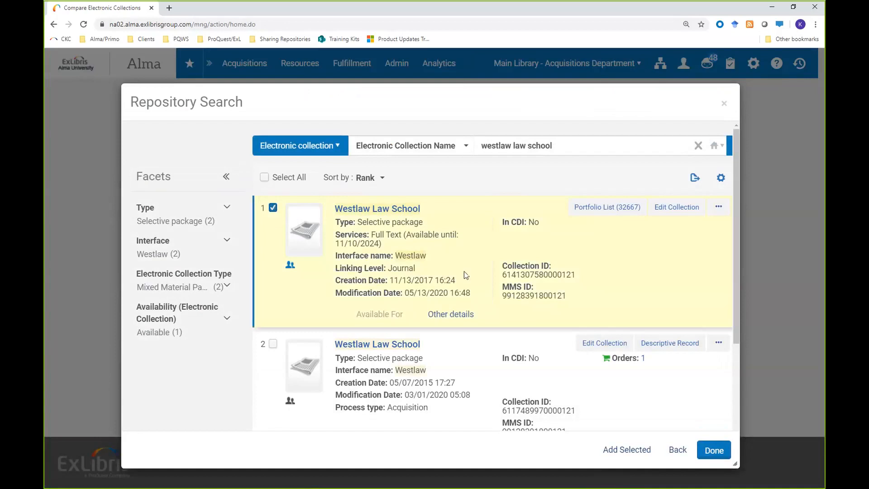
click(625, 450)
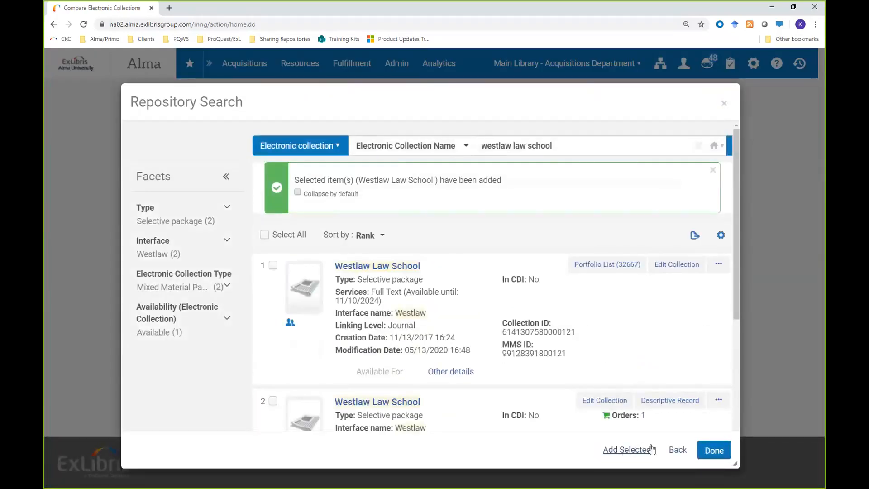
click(715, 451)
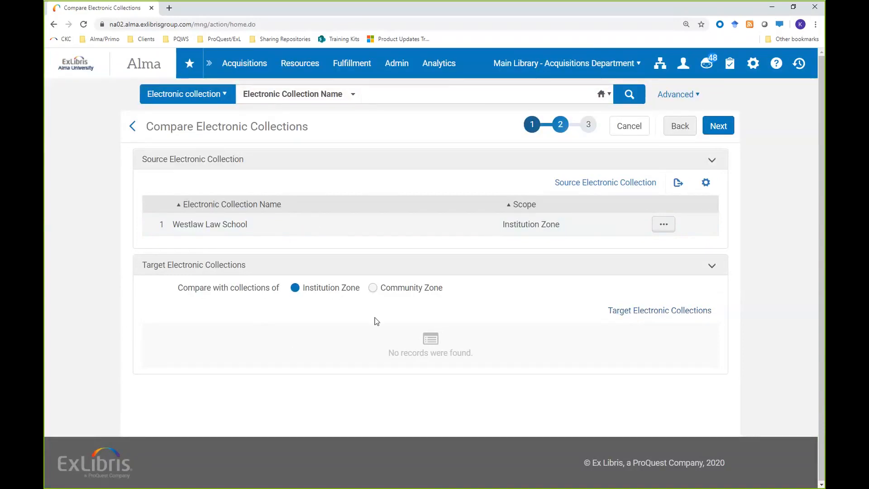
Step: Set the comparison to use Community Zone collections and search for target electronic collections named "westlawnext"
click(373, 288)
click(625, 313)
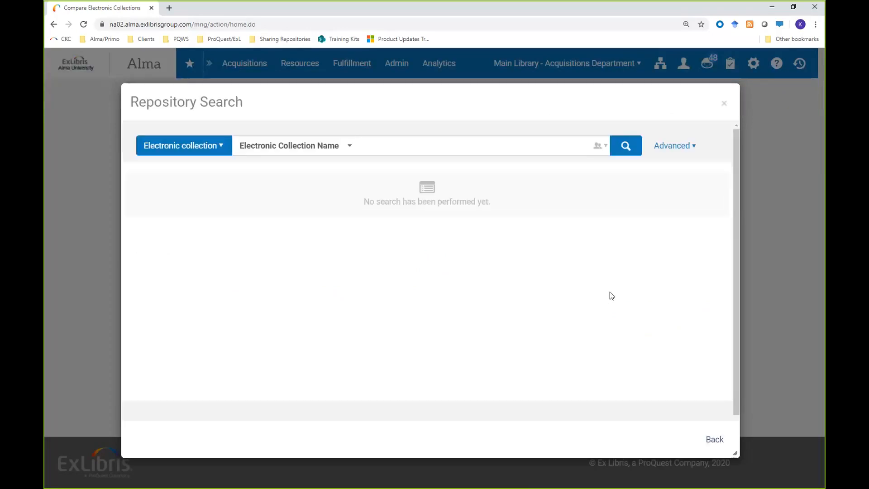
click(425, 148)
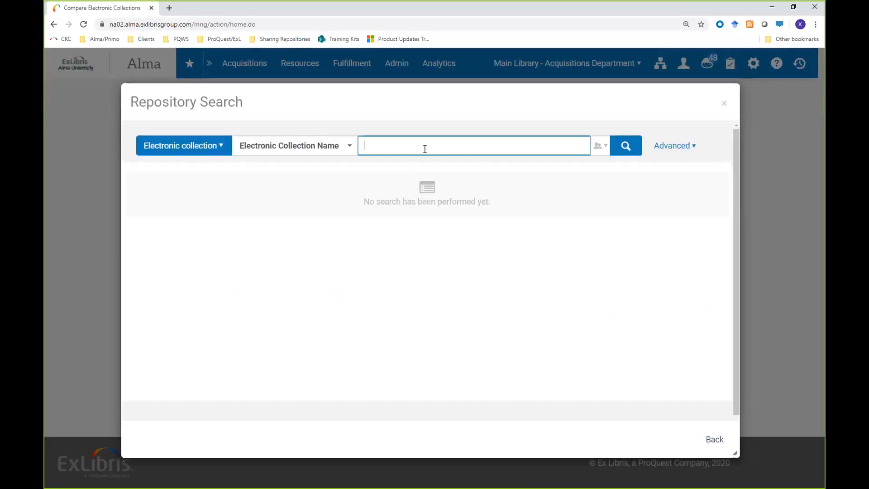
text(westlawnext)
key(Return)
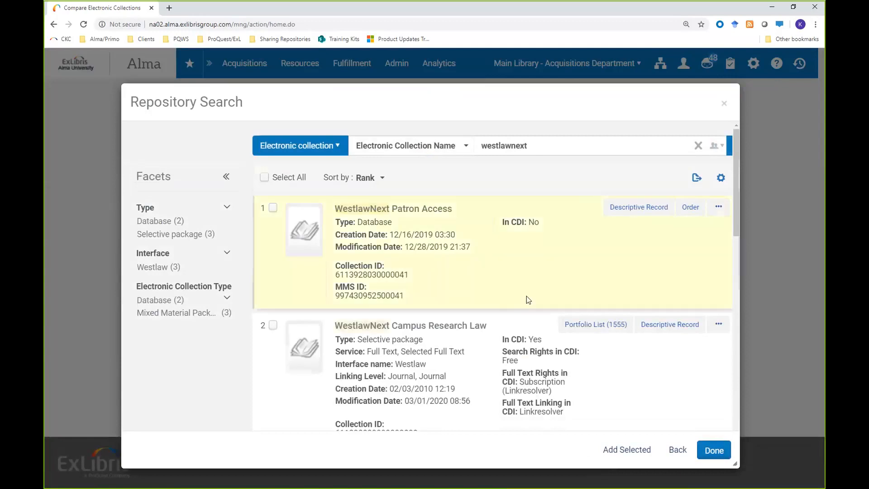
Step: Add WestlawNext Campus Research Law + News + Business as the target electronic collection
scroll(525, 299, down, 4)
scroll(526, 296, down, 4)
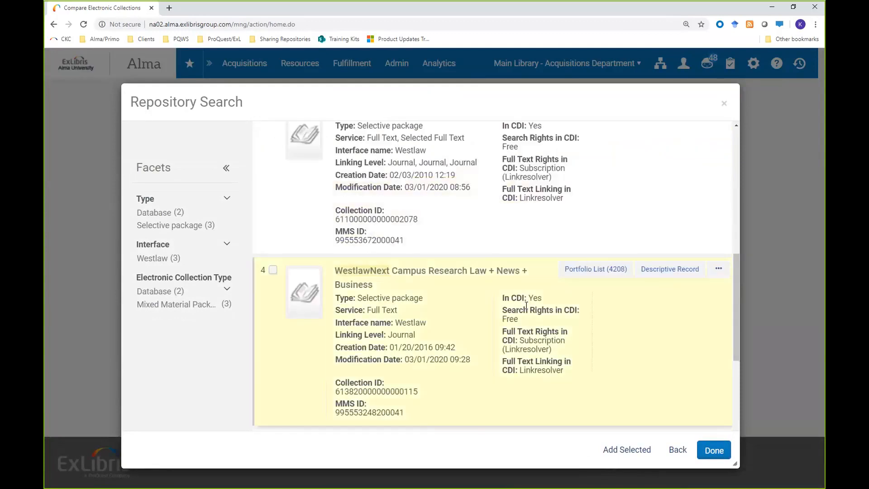
scroll(526, 307, down, 1)
scroll(526, 308, down, 2)
scroll(526, 307, up, 2)
click(273, 223)
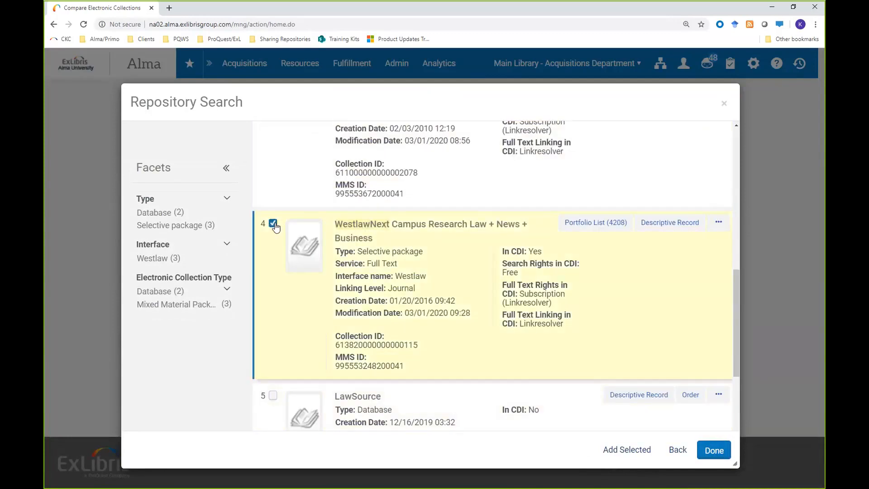
click(627, 450)
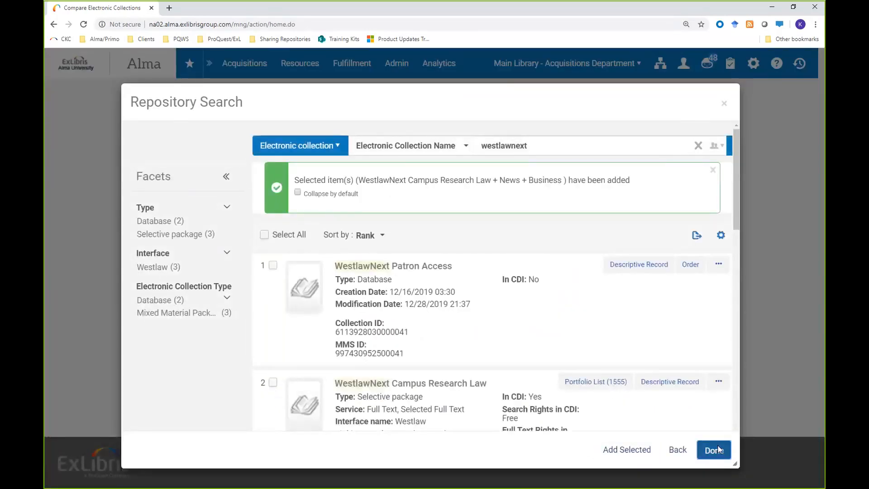
click(718, 448)
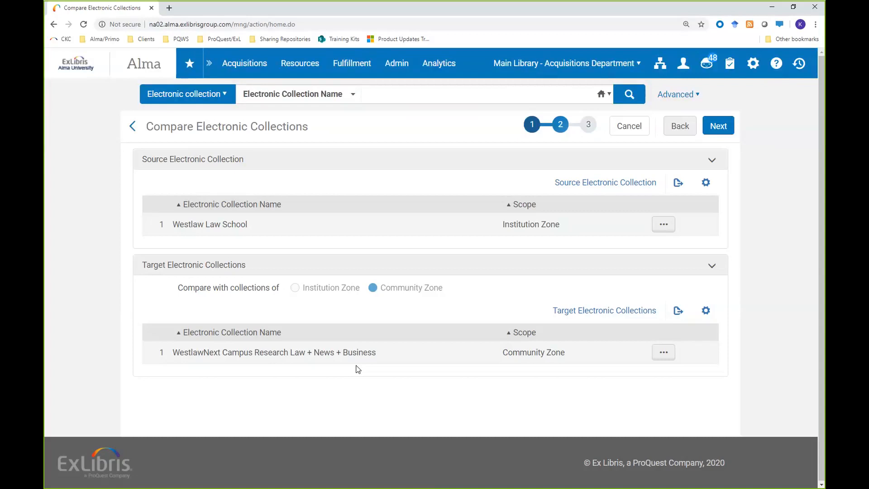
Step: Continue to the report definition and prefix the default report name with "Knowledge Days Westlaw"
click(719, 129)
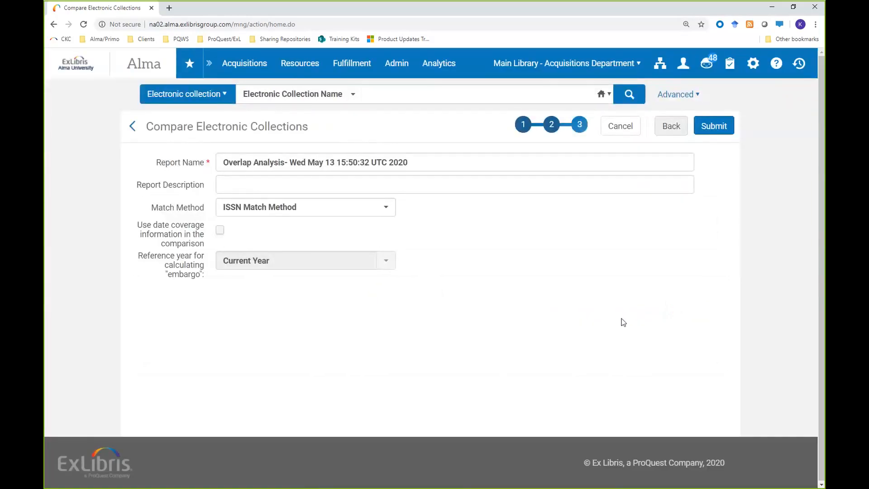
click(259, 163)
text(Knowled)
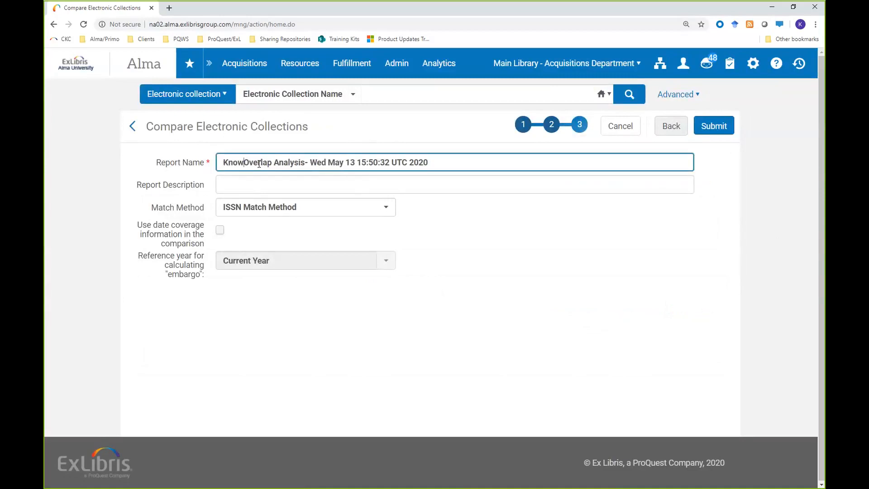
text(ge Days L)
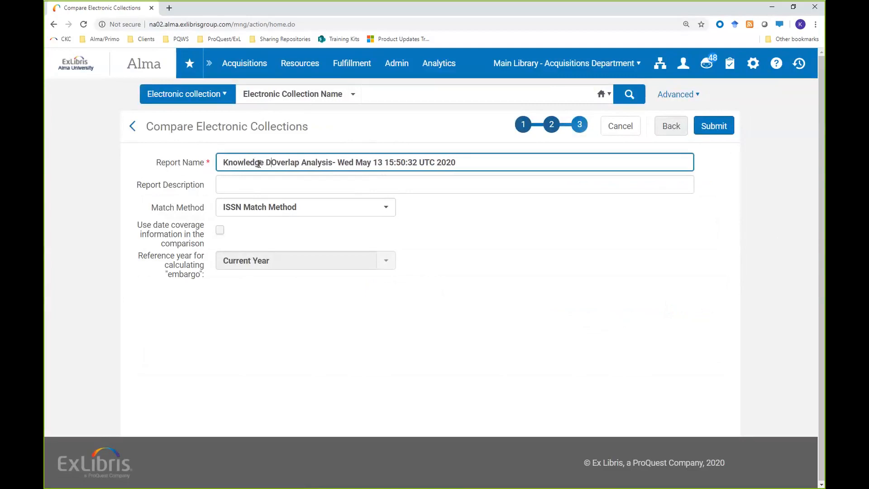
text(aw)
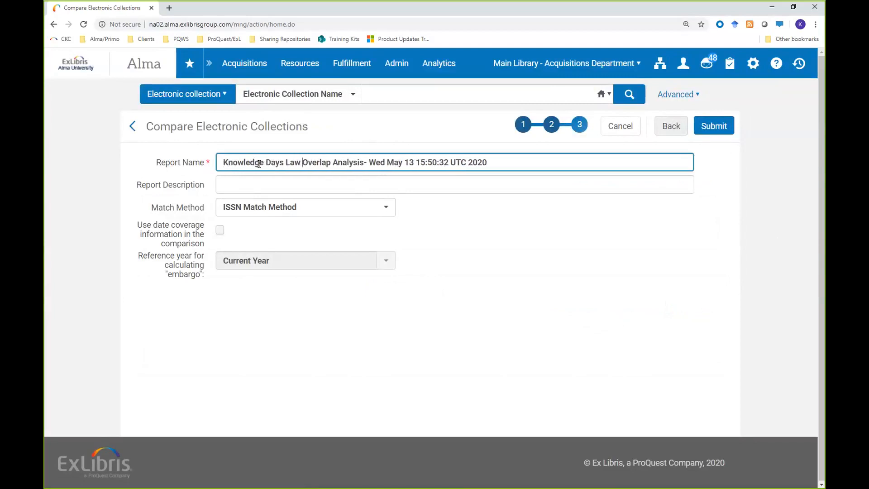
key(BackSpace)
key(BackSpace)
key(BackSpace)
key(BackSpace)
text(West)
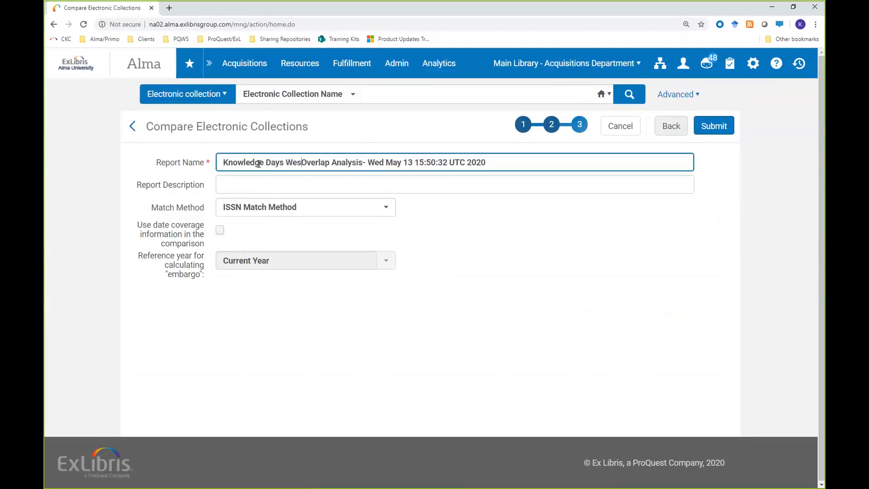
text(law)
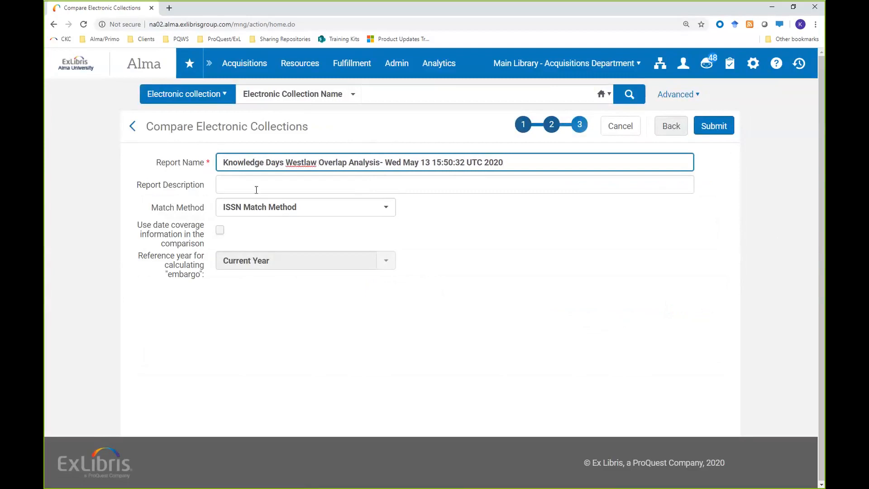
Step: Leave the report description empty, review the match methods, and choose ISSN Match Method
click(257, 183)
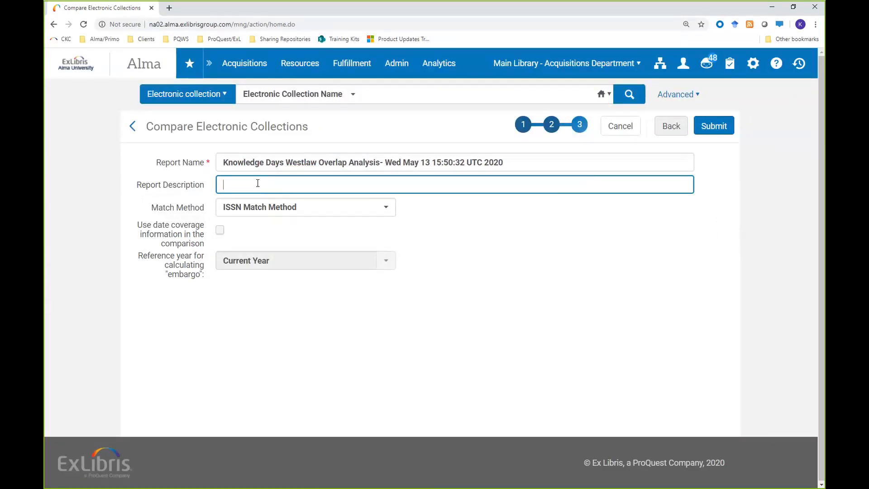
click(289, 206)
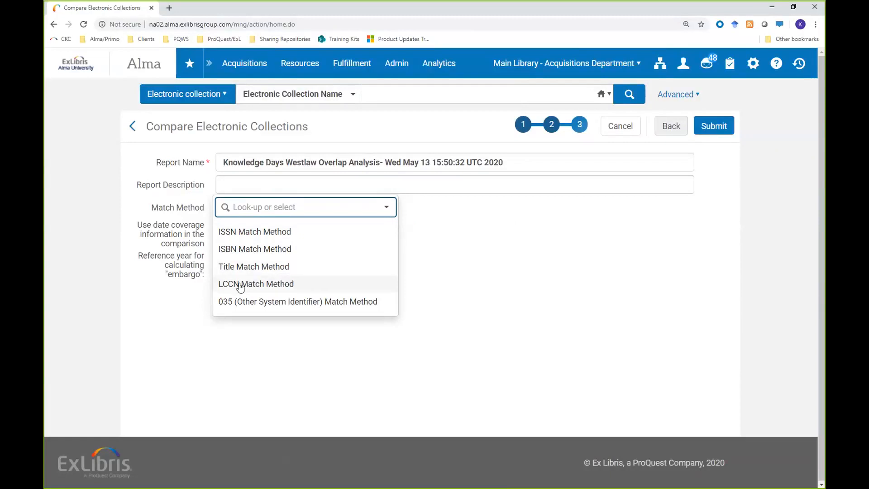
click(277, 231)
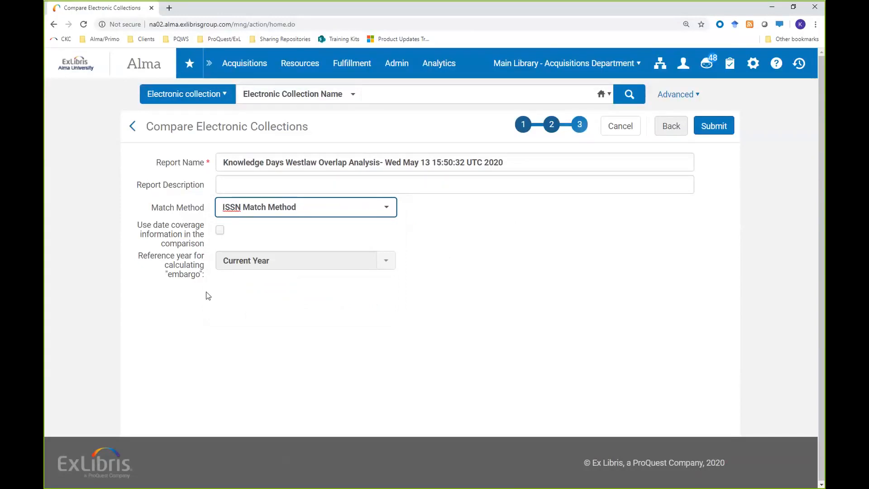
Step: Try the date coverage comparison option and check the reference years offered for calculating the embargo
click(254, 262)
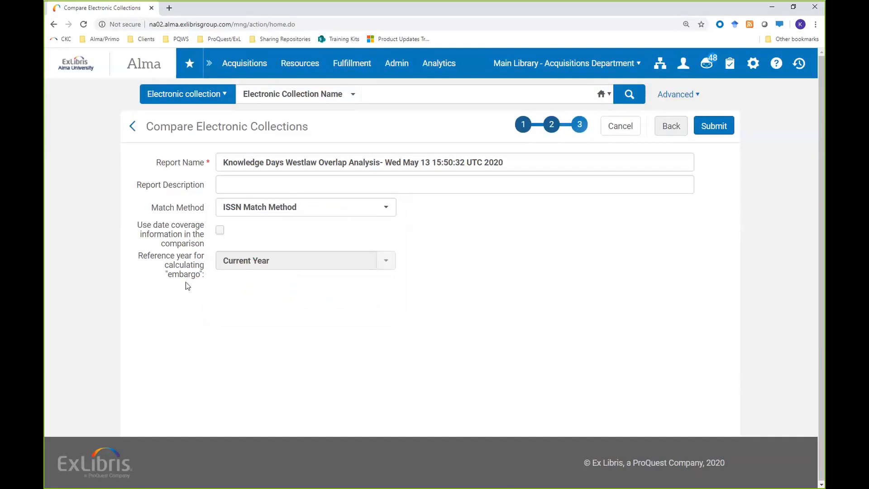
click(220, 232)
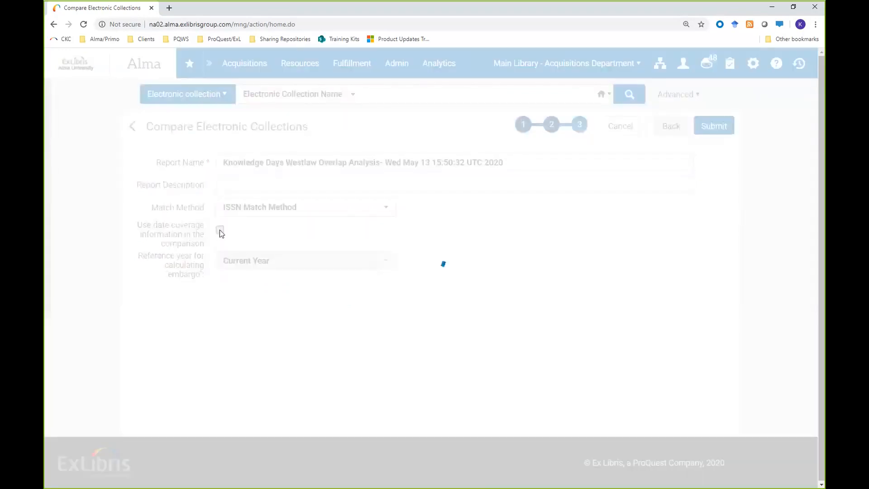
click(234, 260)
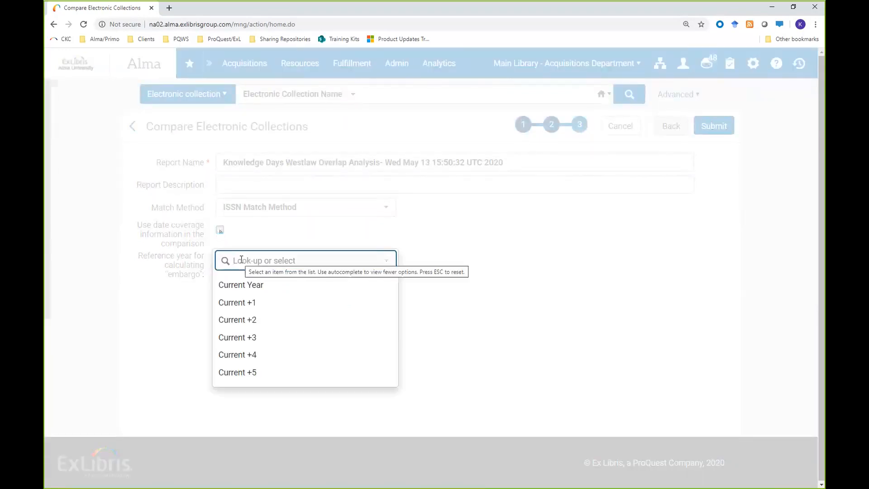
click(163, 332)
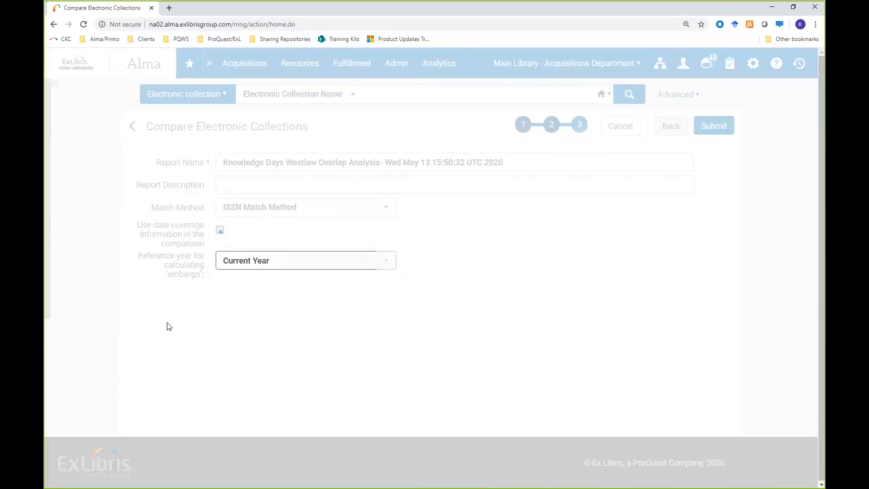
click(220, 231)
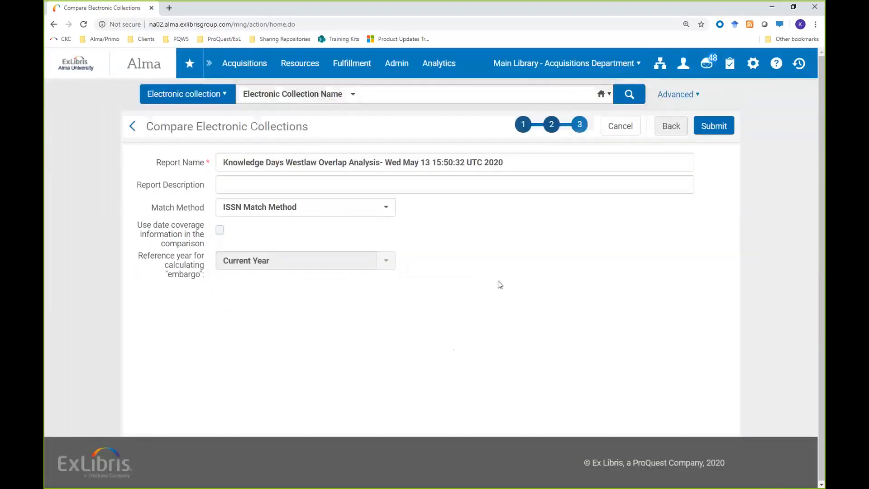
Step: Submit the comparison report and view the job report of the set comparison from Tue Oct 29 2019
click(707, 131)
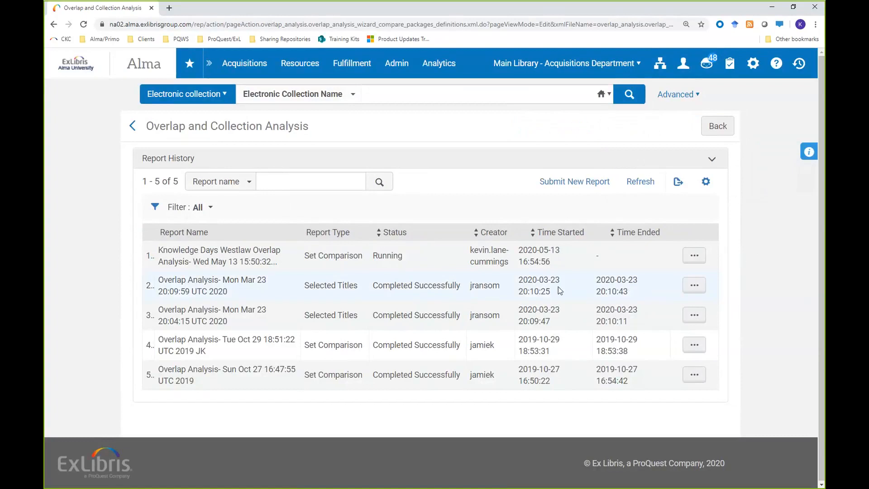
drag(304, 345, 353, 347)
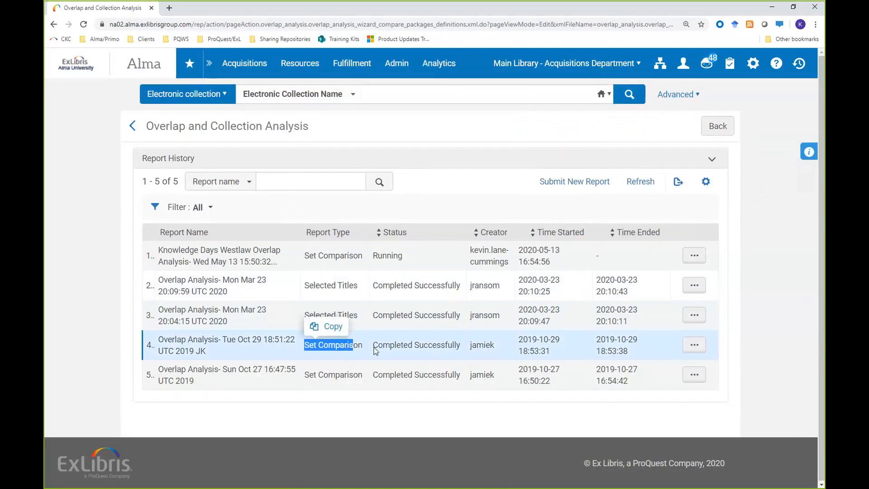
click(694, 345)
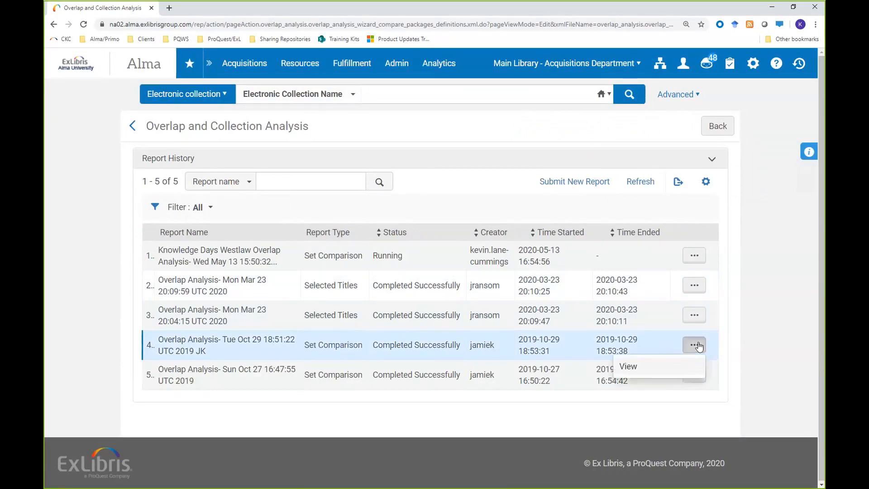
click(648, 368)
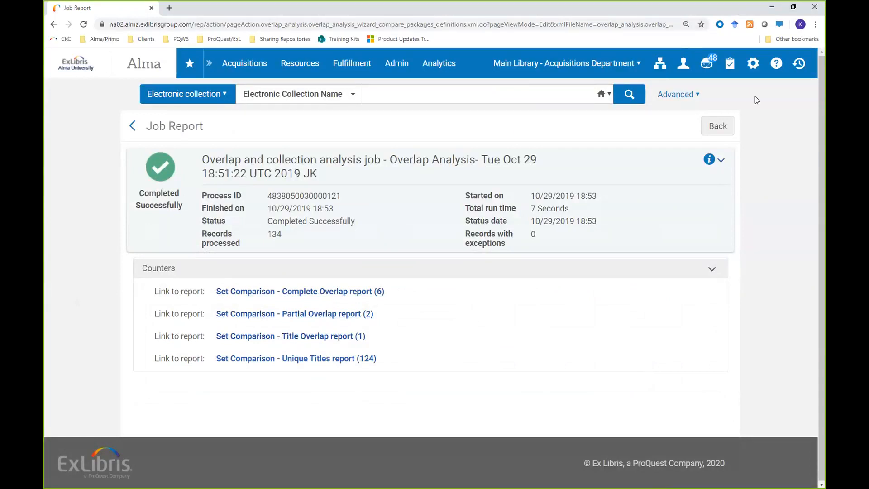
click(777, 68)
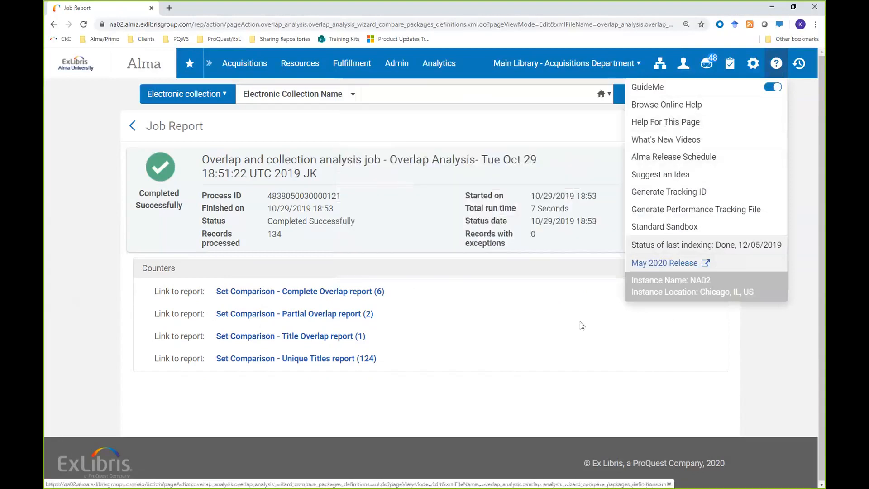
click(581, 326)
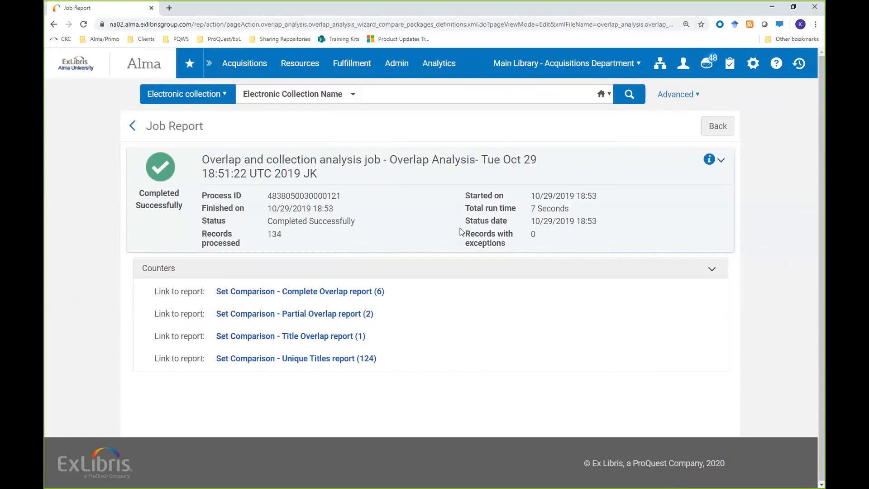
Step: Return to the Alma home page and open the Community Zone Updates Task List
click(83, 68)
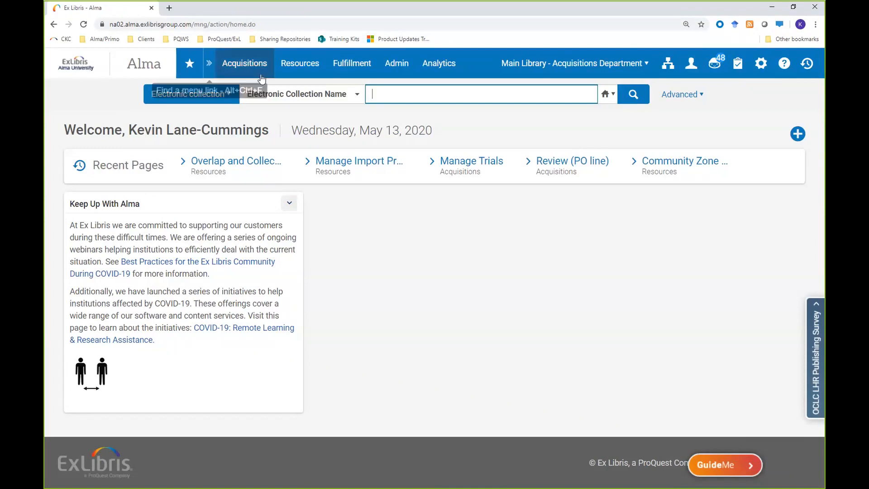
click(294, 71)
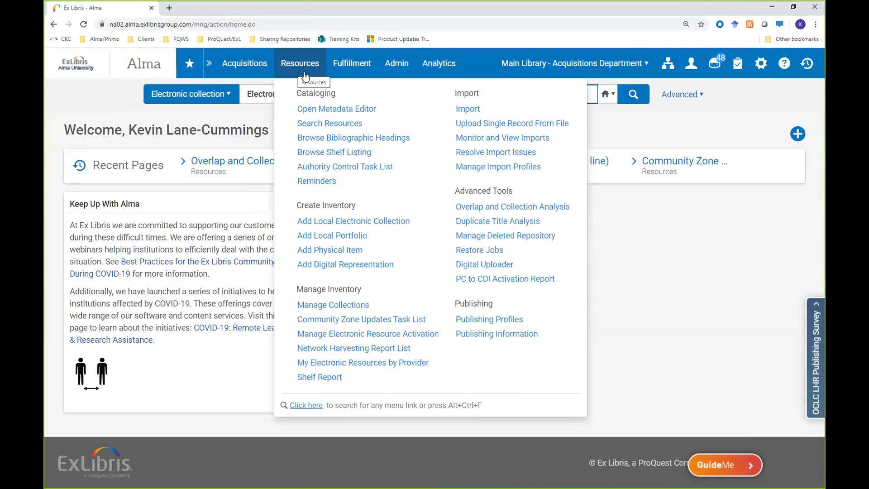
click(306, 75)
click(299, 66)
click(329, 320)
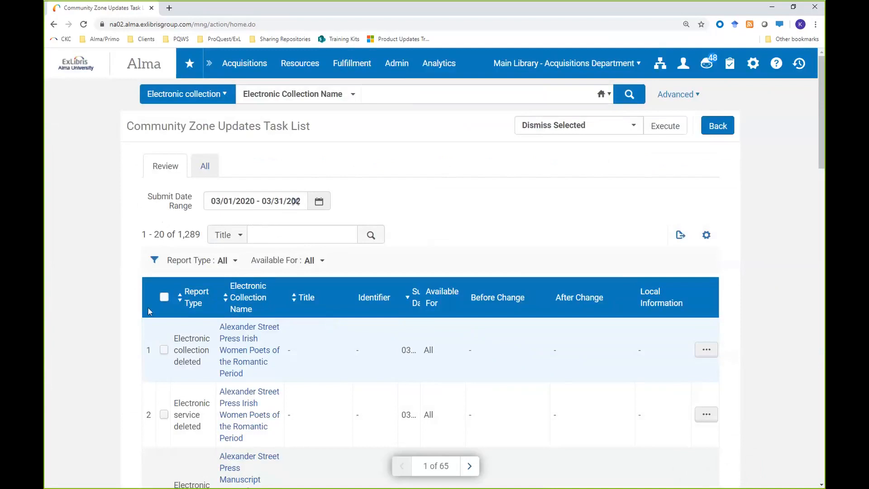
Step: Try the last 7 days as the task list's submit date range, and set it to 03/01/2020 - 03/31/2020 instead
click(319, 202)
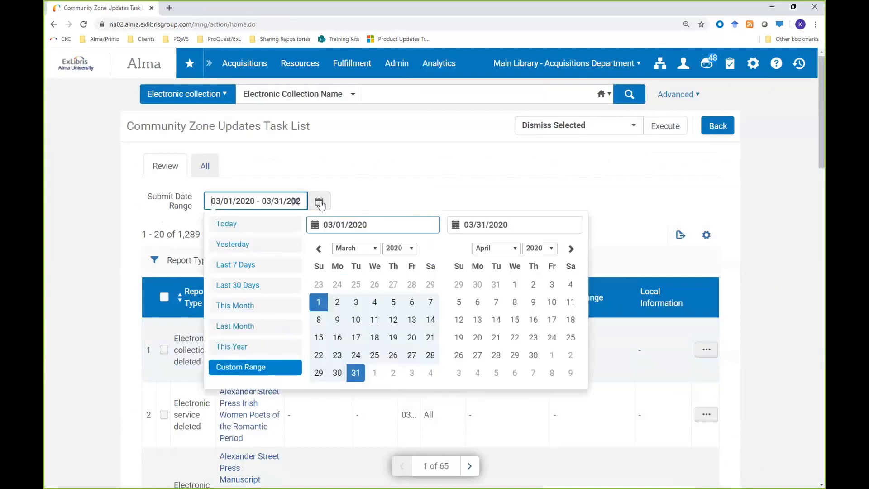
click(242, 265)
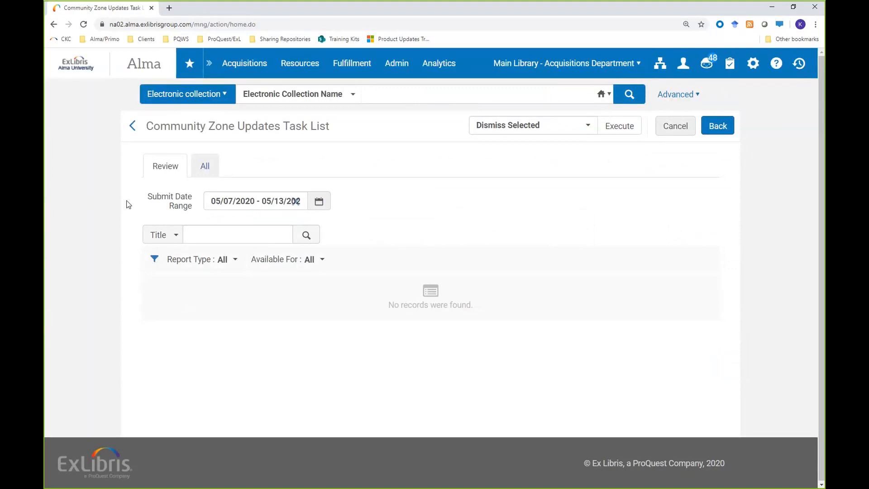
click(319, 204)
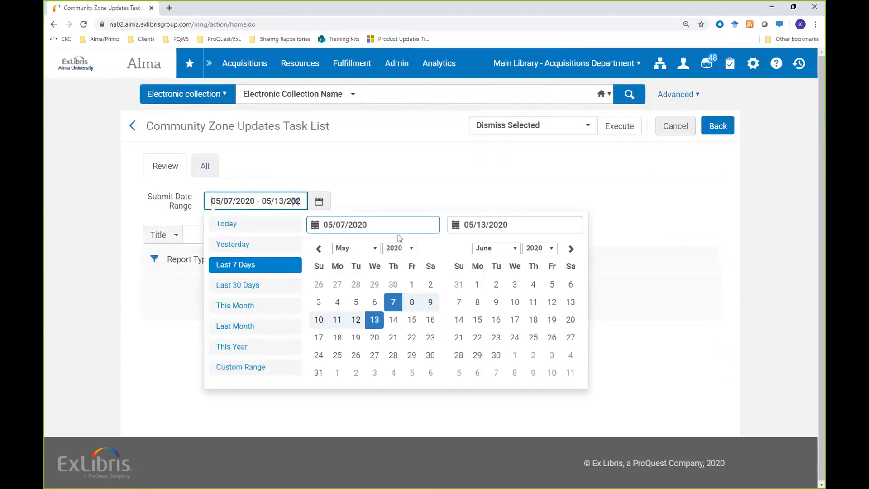
click(319, 249)
click(319, 249)
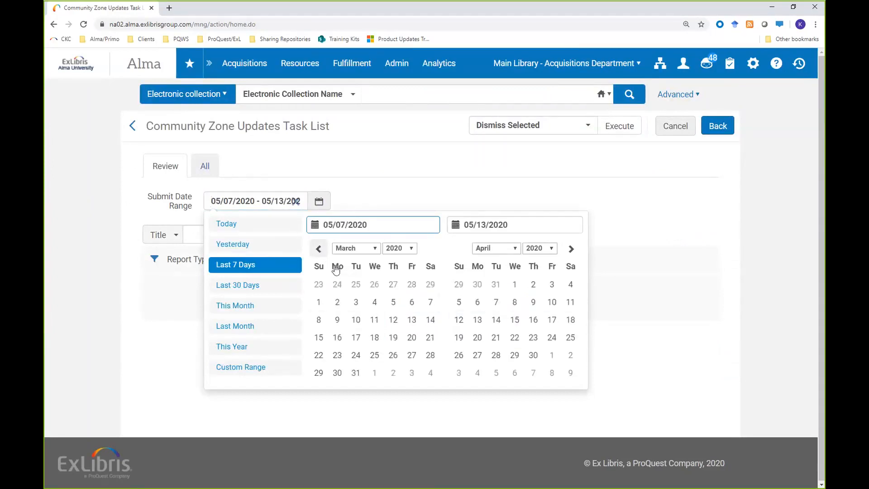
click(318, 302)
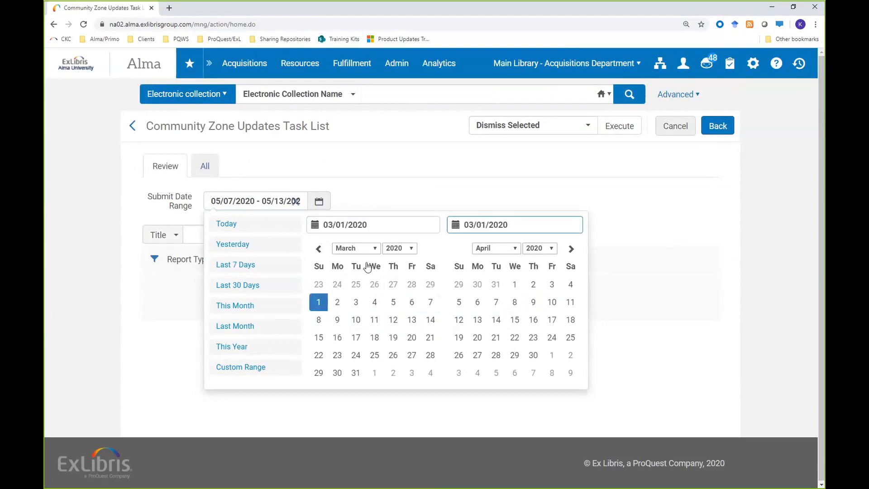
click(361, 374)
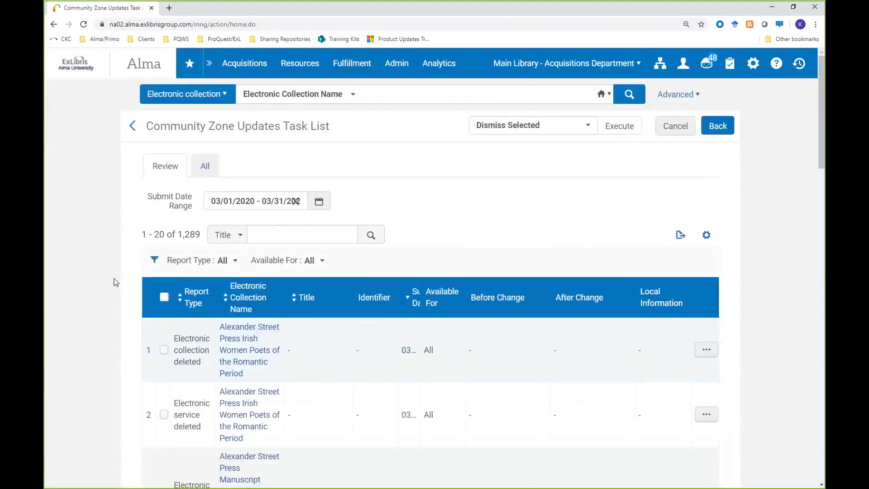
Step: Examine the number of updates and the report types in the list, from deleted electronic collections and services to portfolio coverage updates
double_click(196, 237)
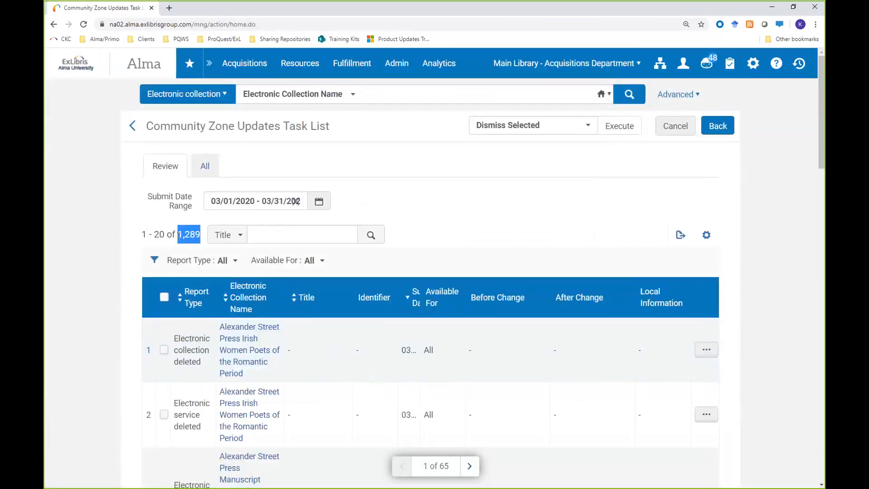
click(90, 300)
scroll(90, 300, down, 5)
scroll(90, 301, up, 3)
scroll(90, 303, down, 3)
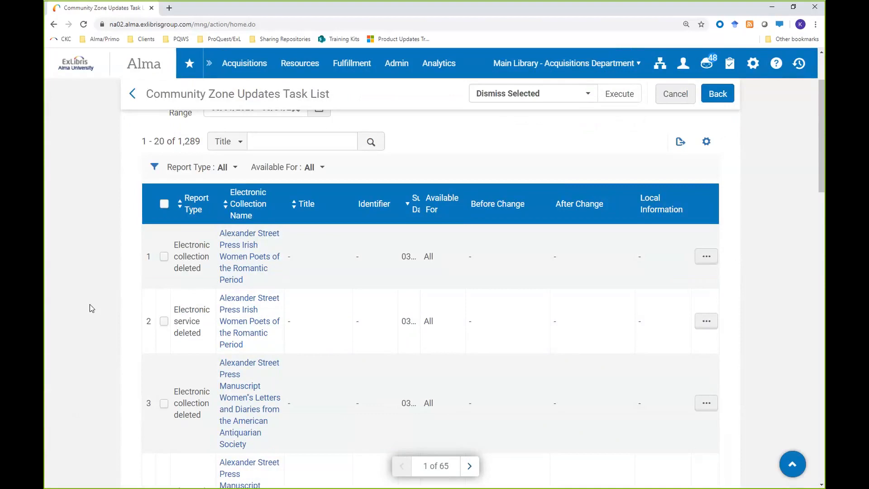
scroll(91, 305, down, 1)
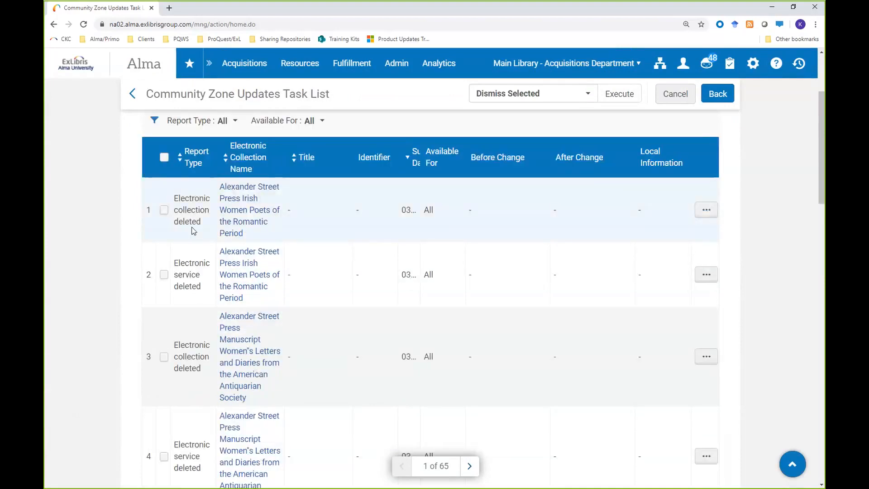
drag(178, 199, 197, 223)
scroll(151, 299, down, 2)
scroll(151, 299, down, 8)
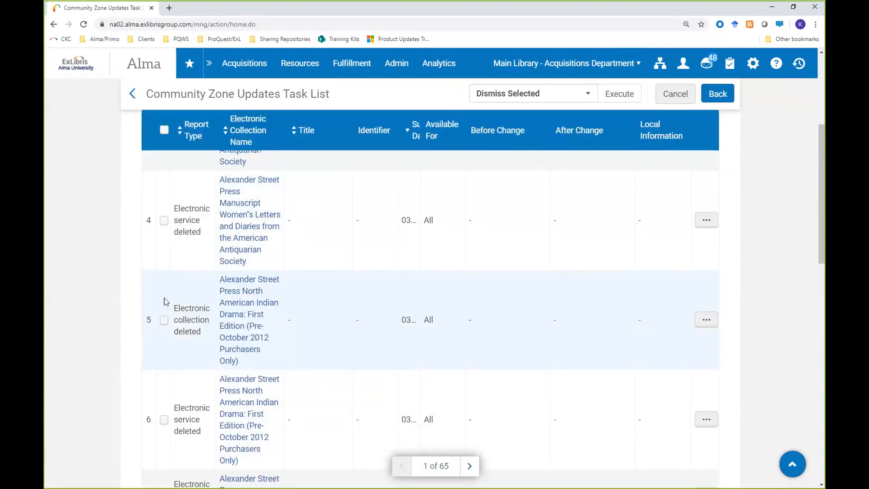
scroll(166, 302, down, 9)
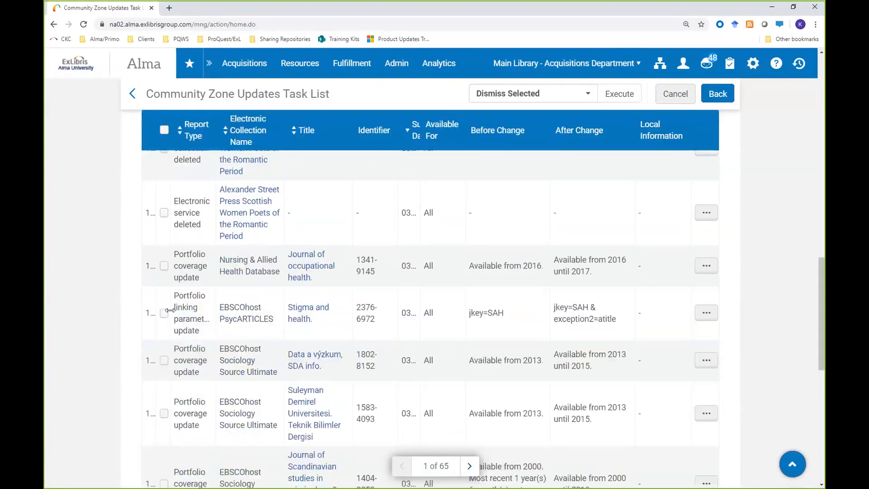
drag(198, 374, 175, 346)
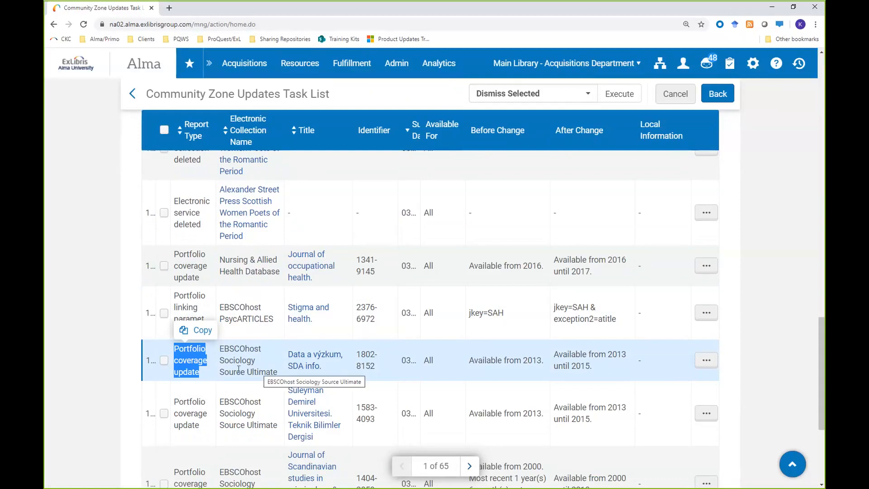
scroll(122, 293, up, 10)
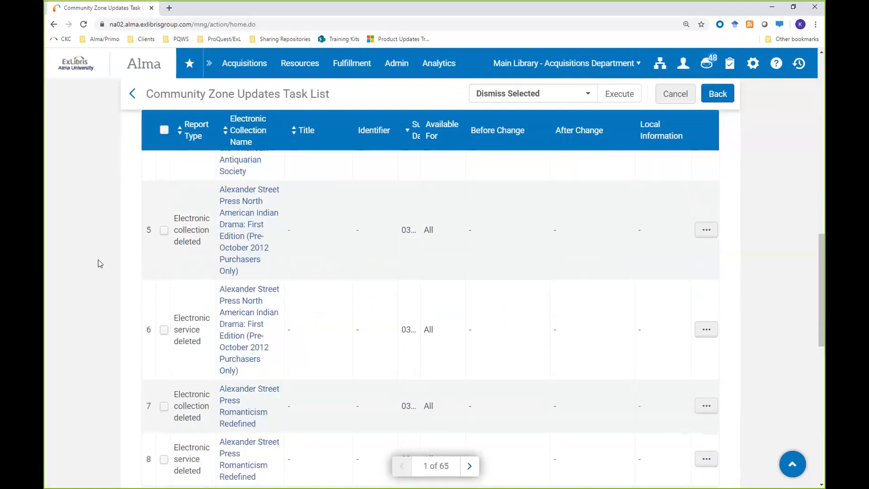
scroll(100, 263, up, 5)
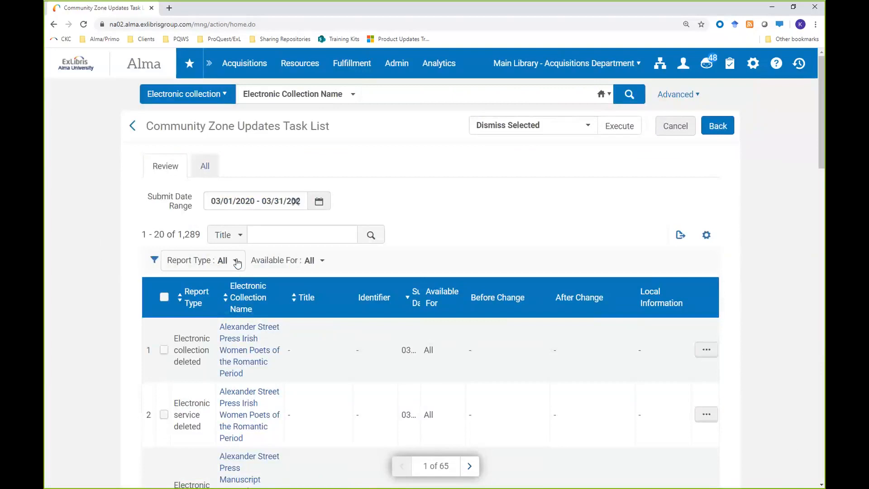
Step: Review the report types offered for filtering the task list, without choosing one
click(237, 263)
scroll(356, 328, down, 1)
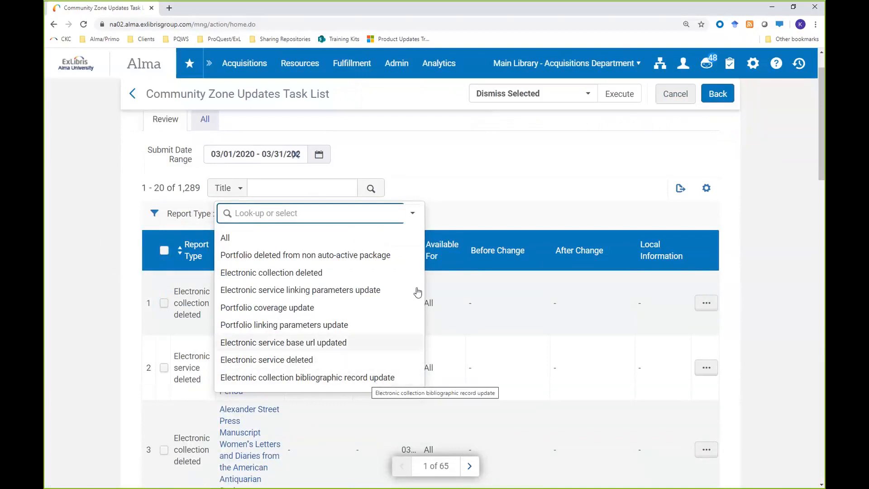
click(435, 193)
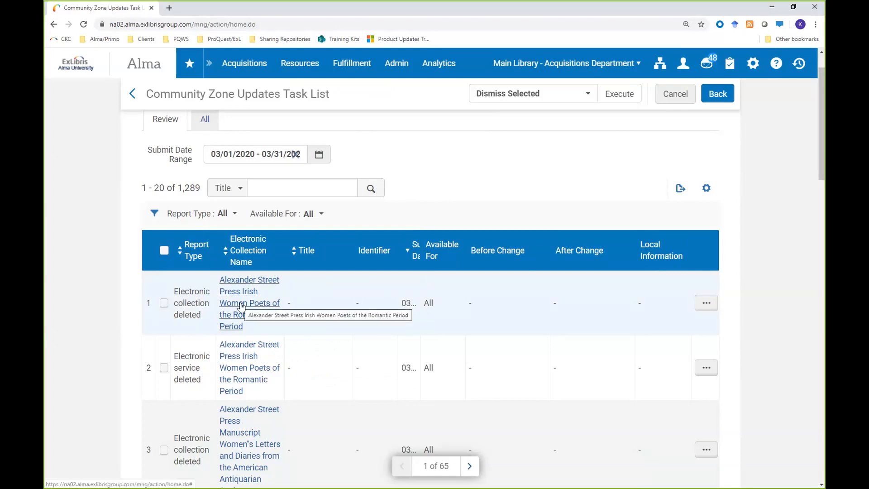
Step: Dismiss the two selected updates for Alexander Street Press Irish Women Poets of the Romantic Period
click(163, 303)
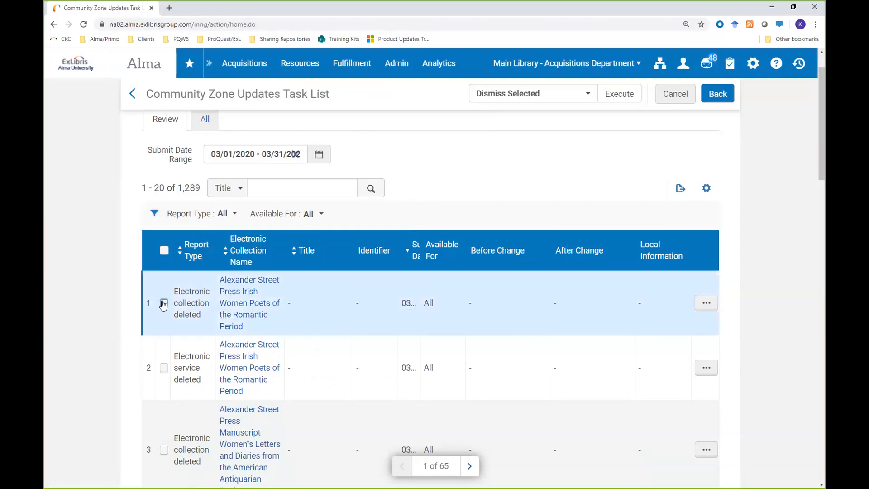
click(164, 368)
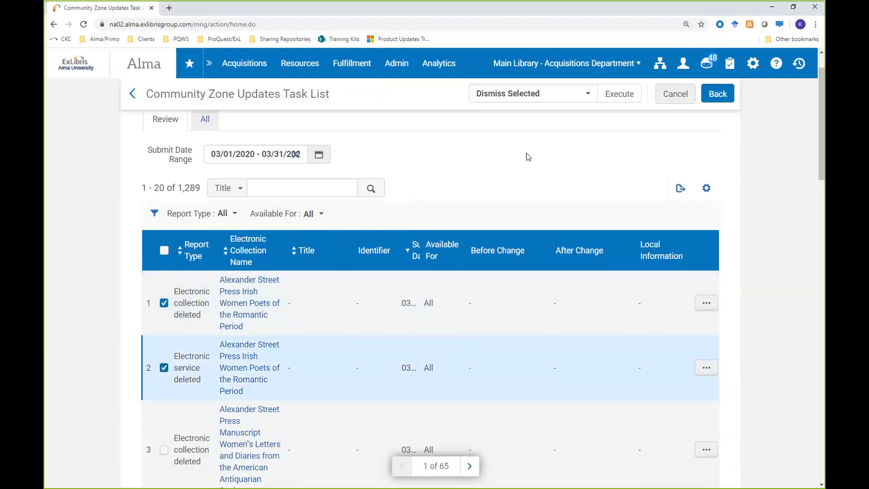
click(589, 94)
click(503, 117)
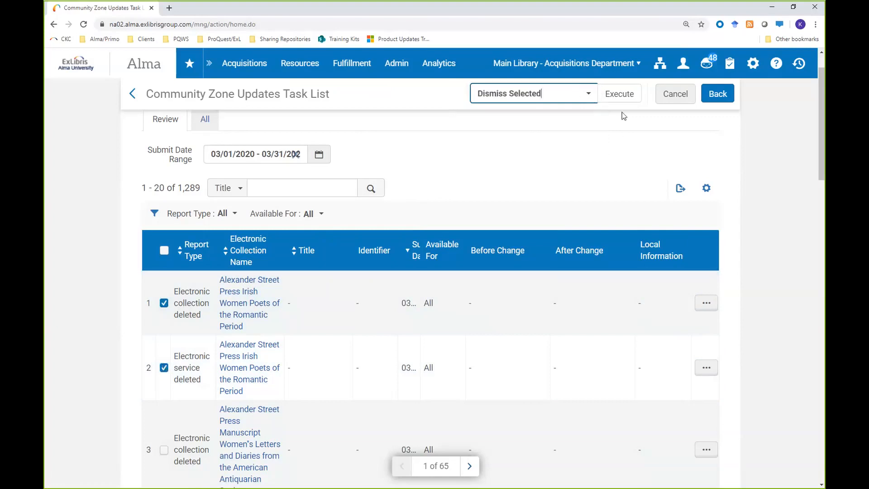
click(622, 97)
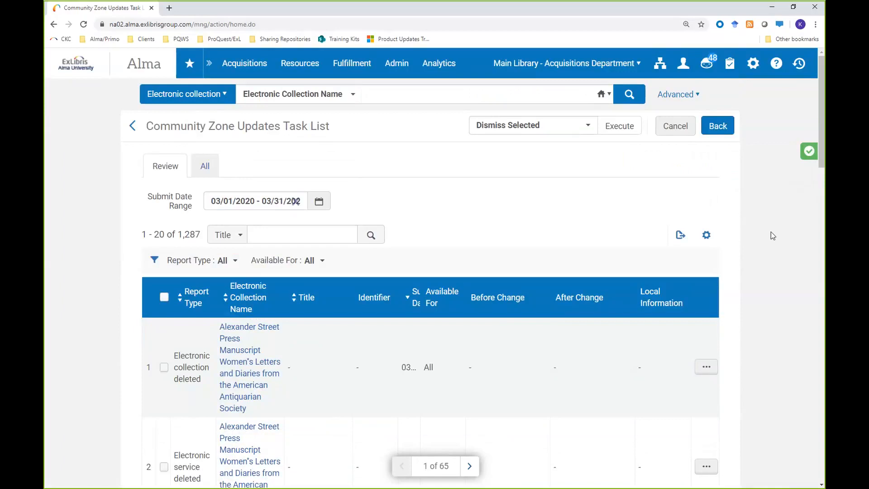
Step: Check the dismissal options offered for the task list without choosing one, and switch away from the Alma window
click(584, 128)
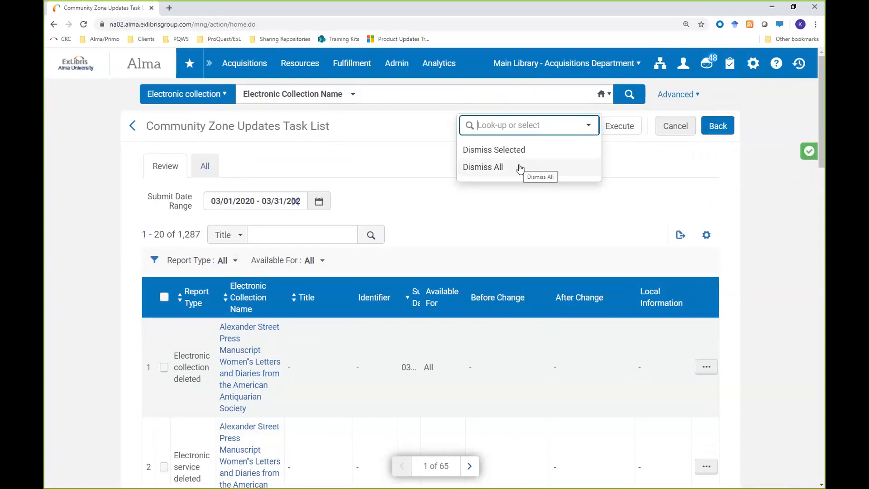
click(407, 169)
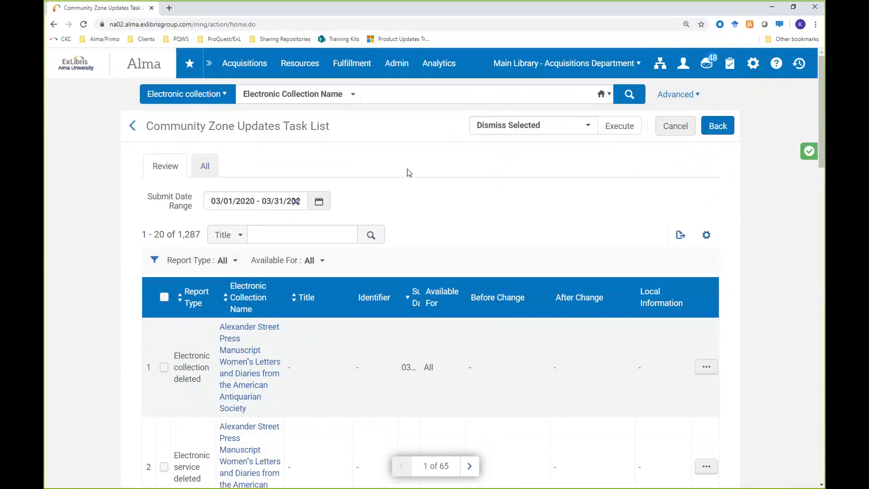
key(alt+Tab)
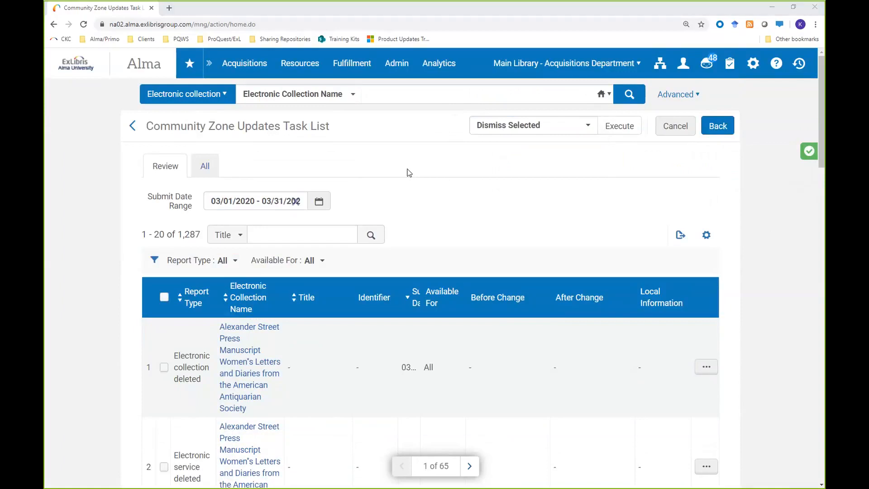